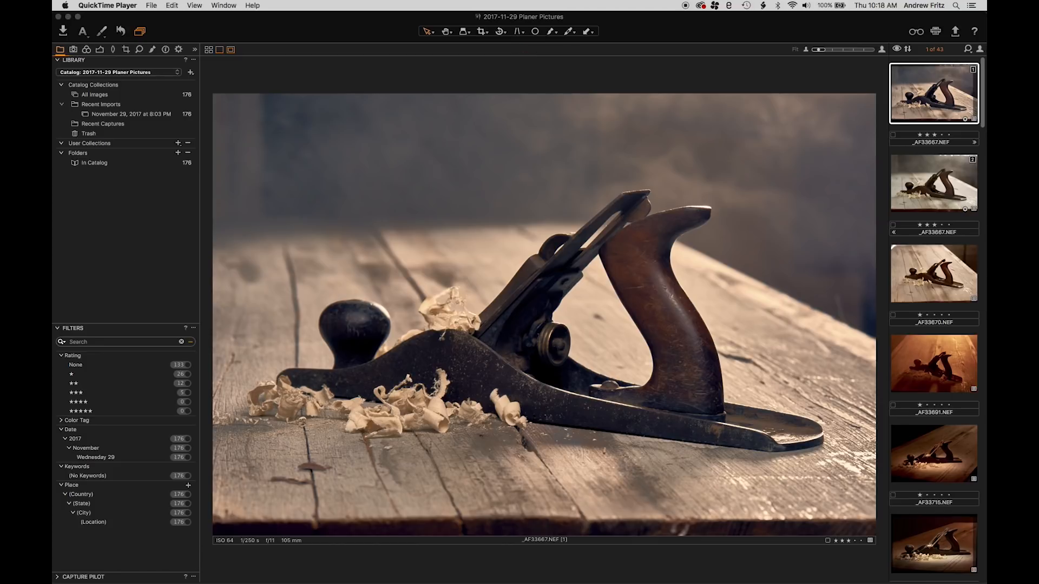
# Close the open Planer Pictures catalog and quit Capture One 10
pyautogui.click(59, 18)
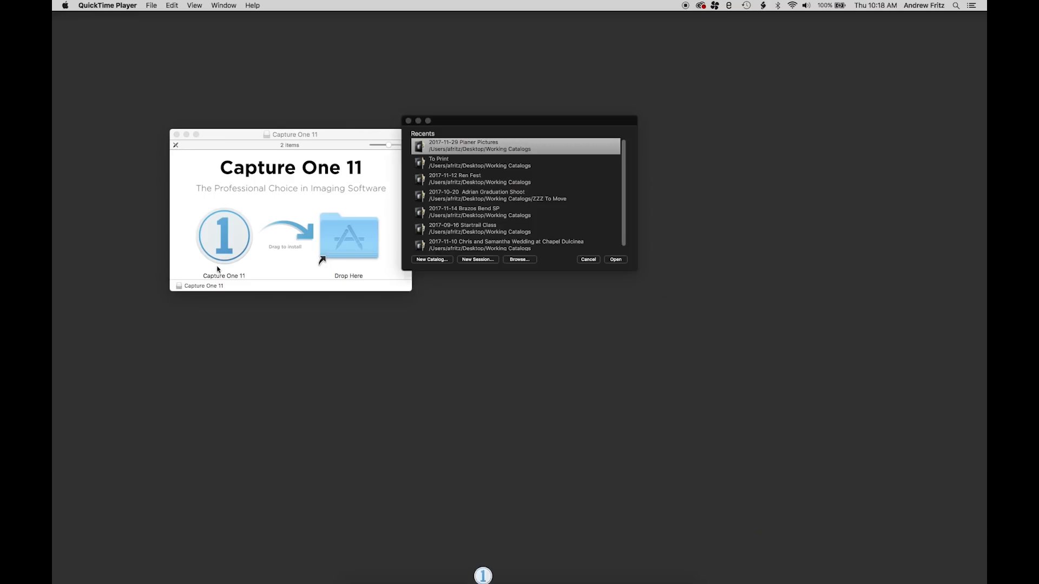
pyautogui.click(219, 237)
pyautogui.moveTo(219, 237)
pyautogui.mouseDown()
pyautogui.moveTo(343, 251)
pyautogui.moveTo(219, 241)
pyautogui.mouseUp()
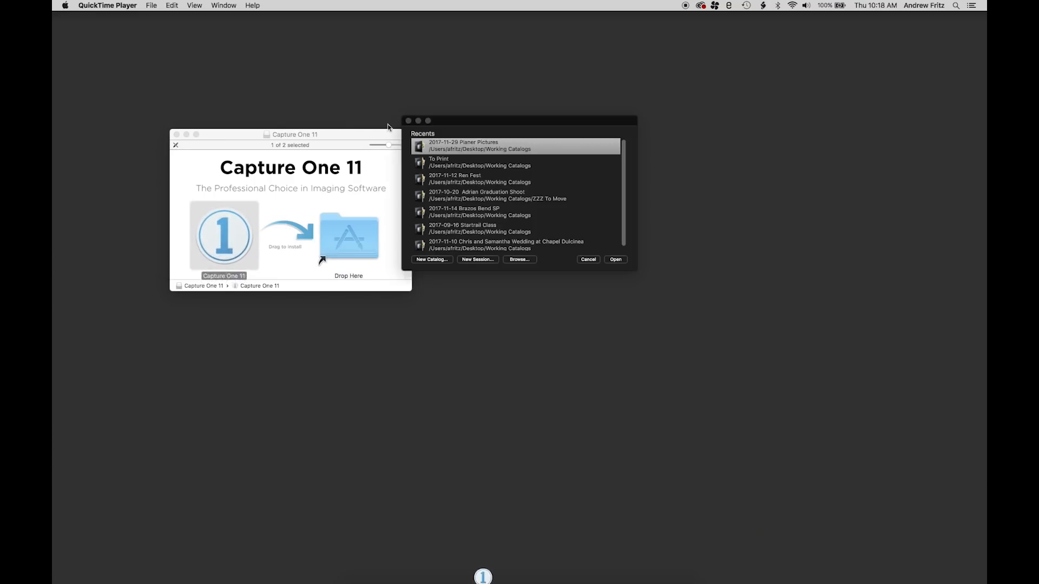
pyautogui.click(389, 132)
pyautogui.click(553, 114)
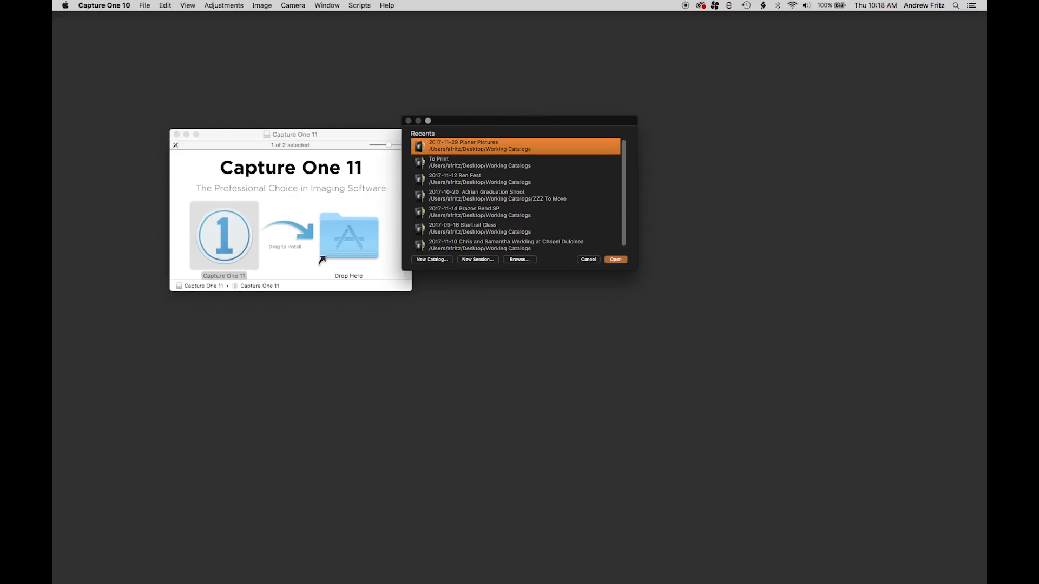
pyautogui.click(101, 5)
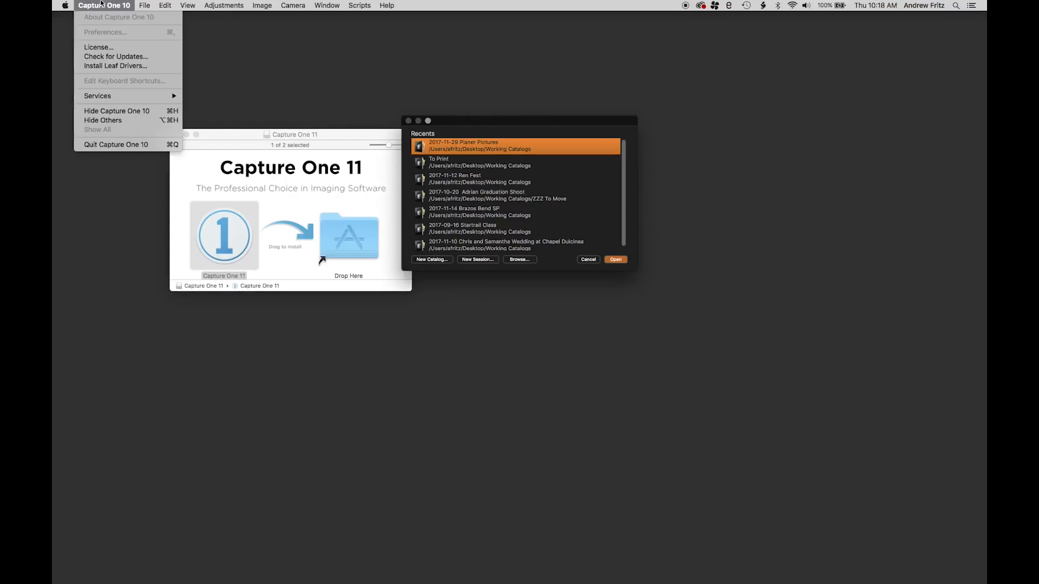
pyautogui.click(120, 145)
# Install Capture One 11 into the Applications folder from its disk image, and launch the newly installed version
pyautogui.moveTo(221, 238); pyautogui.dragTo(351, 238)
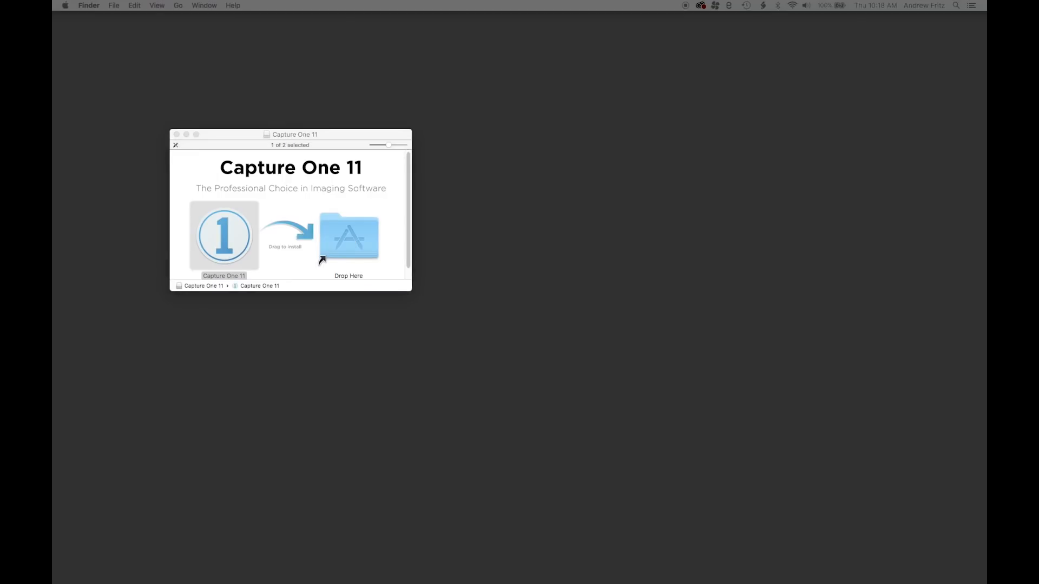
pyautogui.press('super+space')
pyautogui.write('capture ')
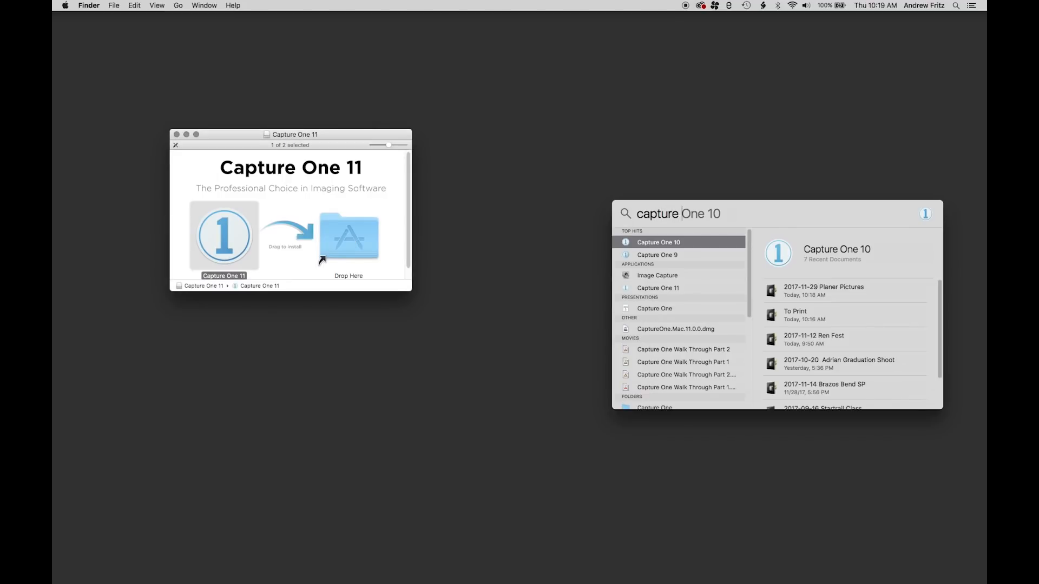
pyautogui.write('one 11')
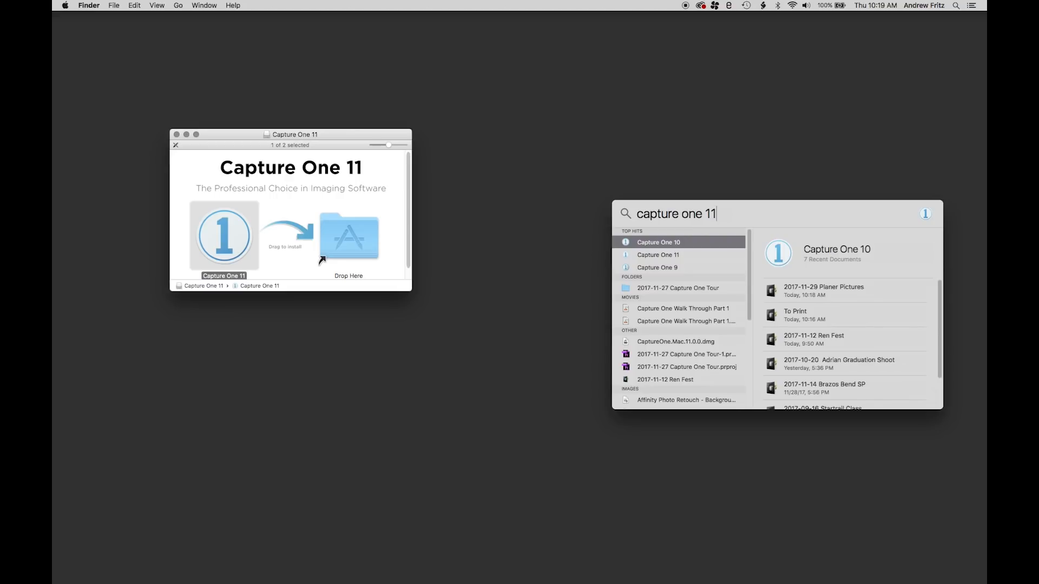
pyautogui.doubleClick(680, 241)
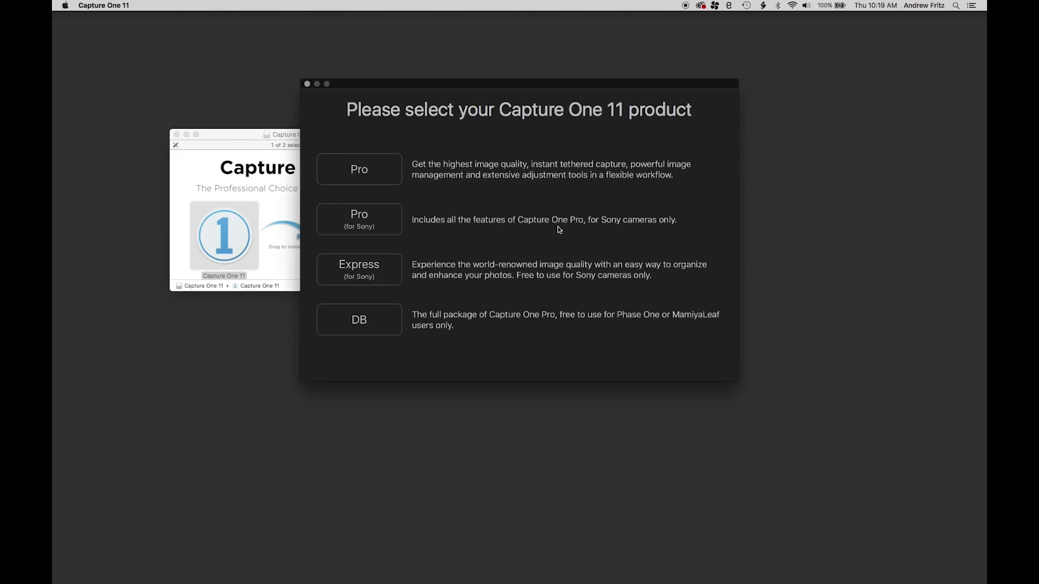
# Choose the Pro product, accept the license agreement and activate Capture One 11
pyautogui.click(384, 174)
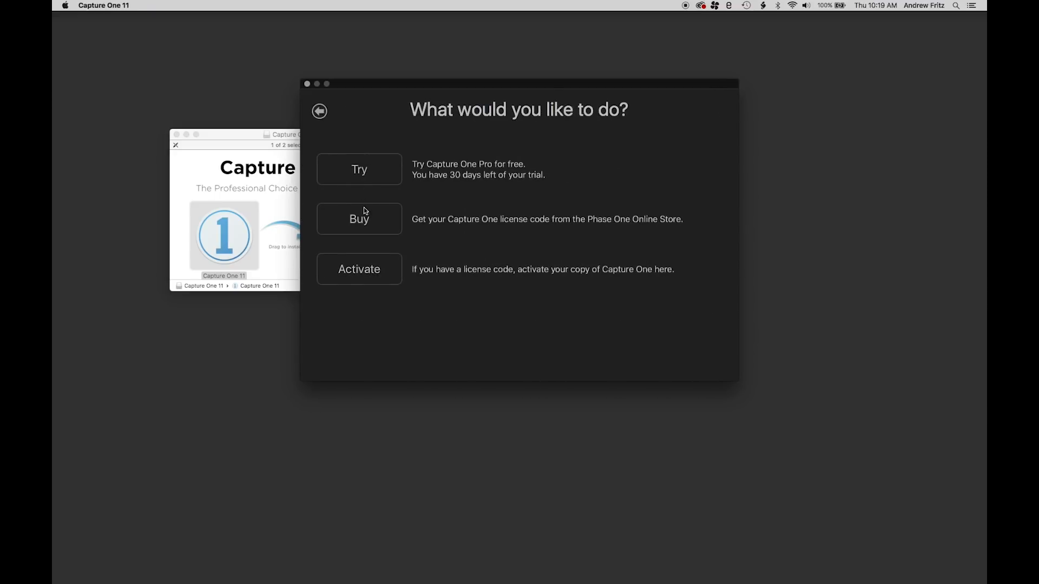
pyautogui.click(361, 268)
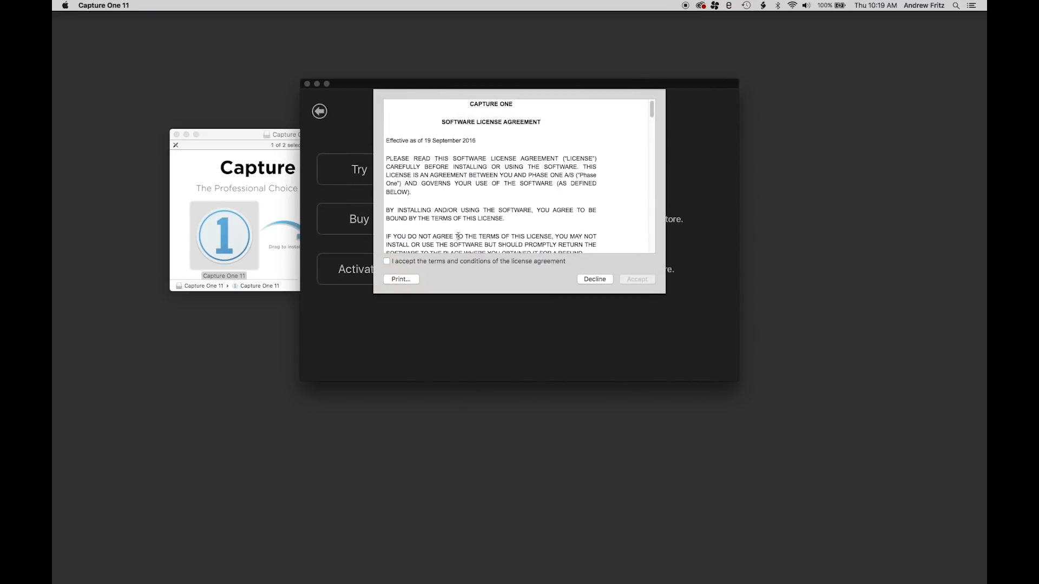
pyautogui.click(386, 262)
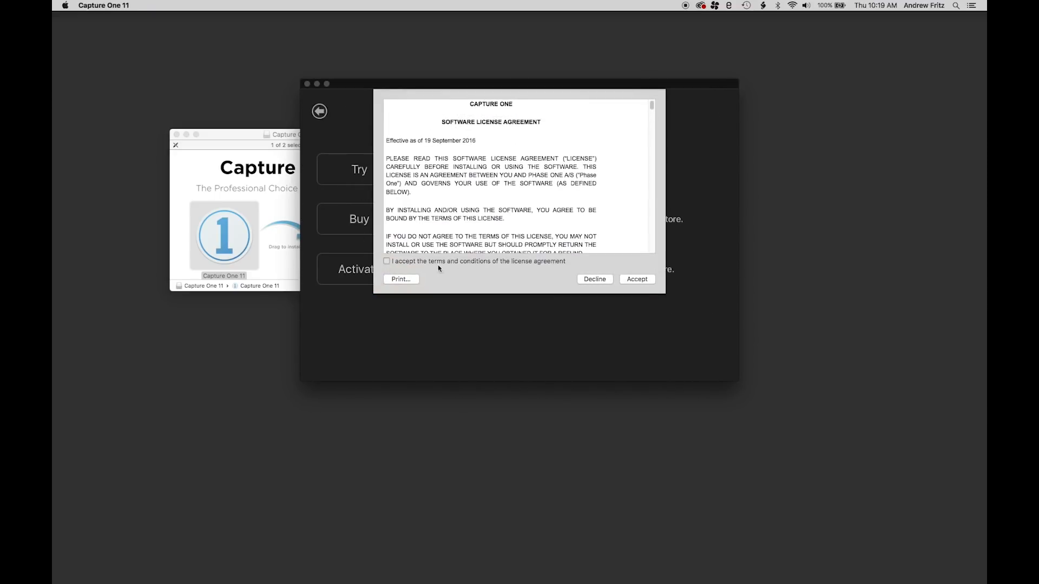
pyautogui.click(638, 279)
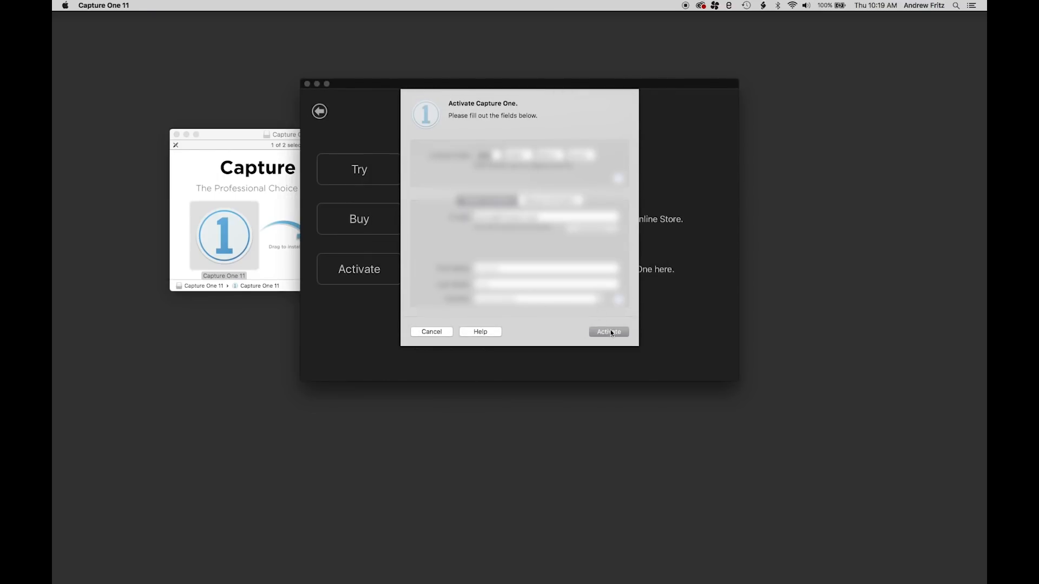
pyautogui.click(611, 332)
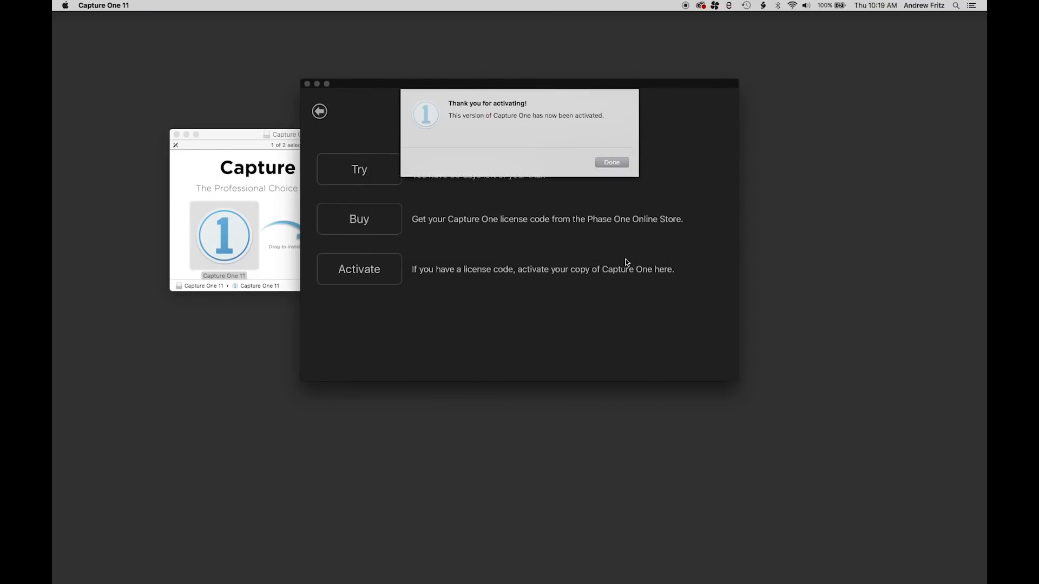
pyautogui.click(625, 162)
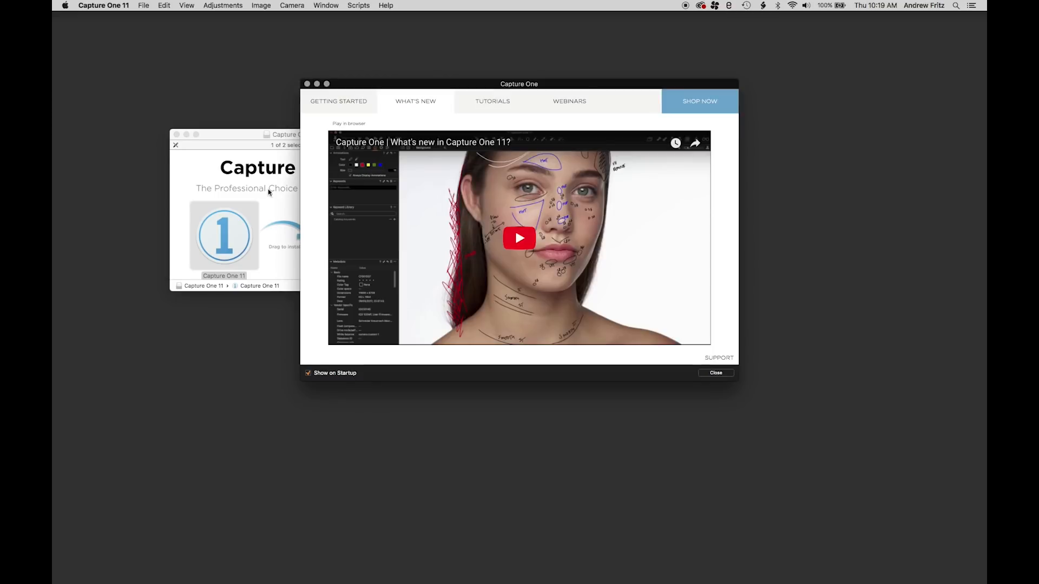
# Close the installer window and dismiss the welcome screen, with its Show on Startup option turned off
pyautogui.click(176, 135)
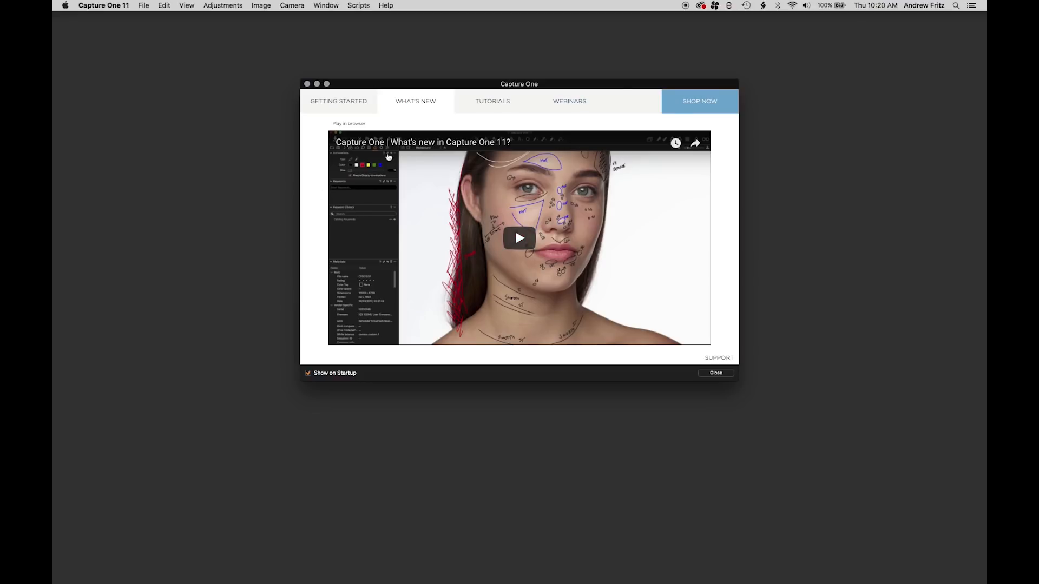
pyautogui.click(334, 376)
pyautogui.click(719, 374)
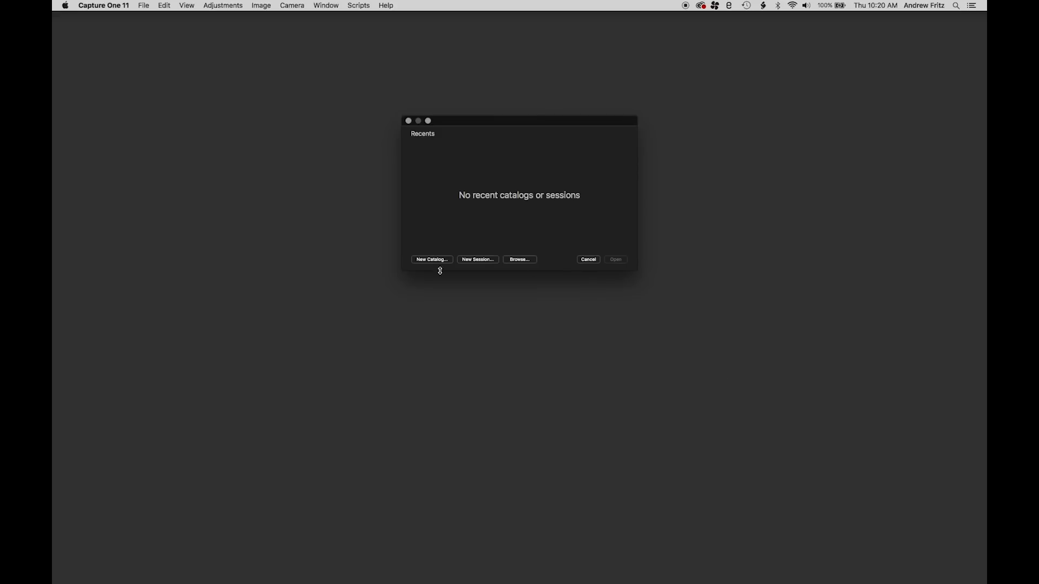
# Open the 2017-11-29 Planer Pictures catalog from the Working Catalogs folder and upgrade it for Capture One 11
pyautogui.click(529, 264)
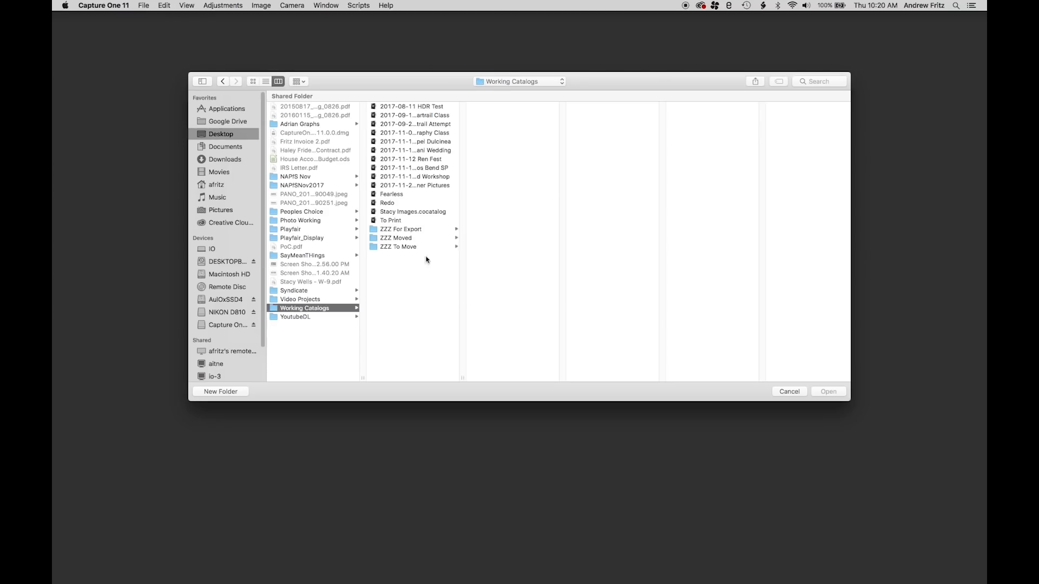
pyautogui.click(463, 378)
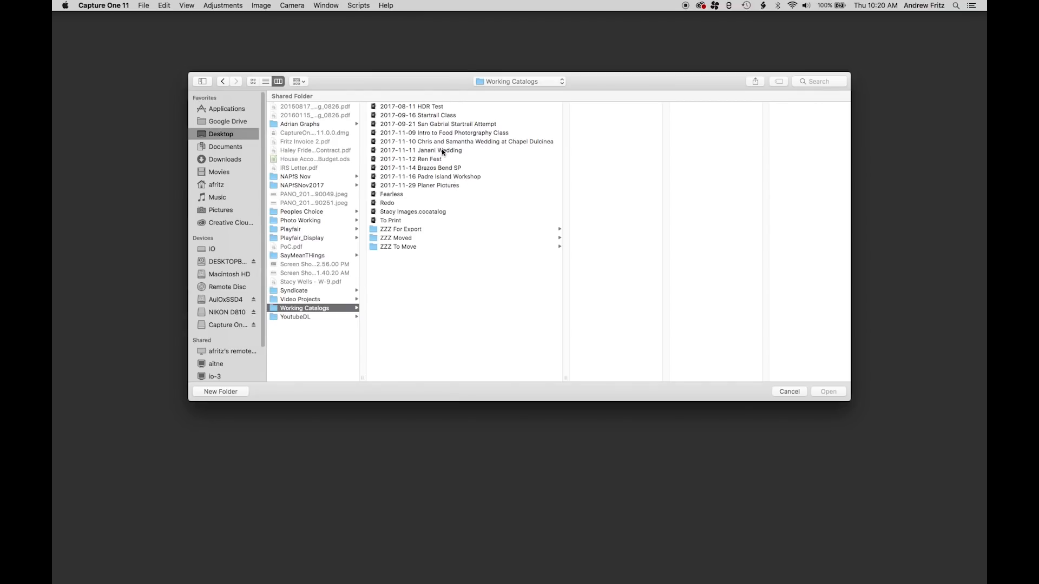
pyautogui.doubleClick(431, 186)
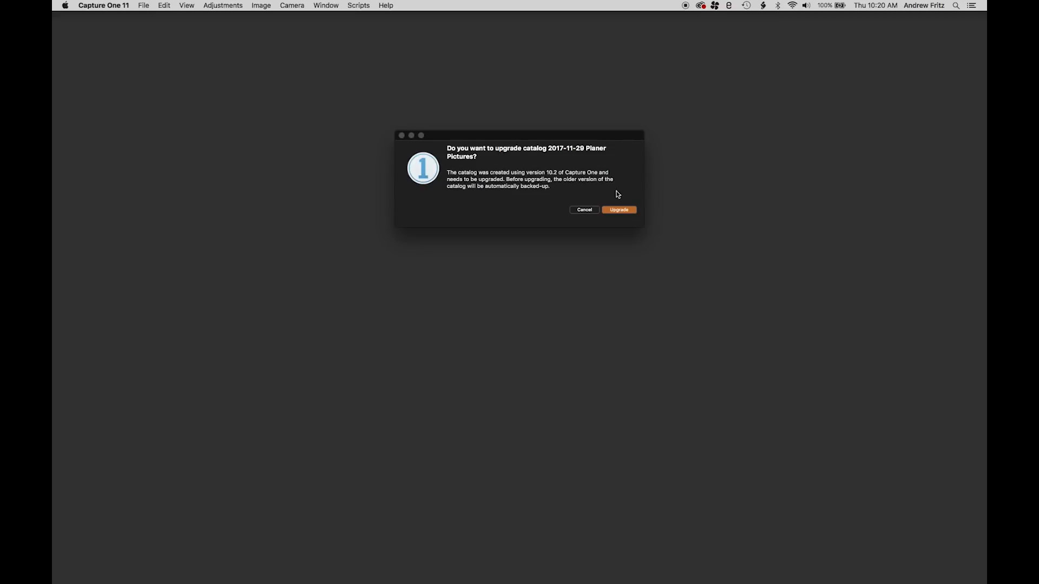
pyautogui.click(619, 210)
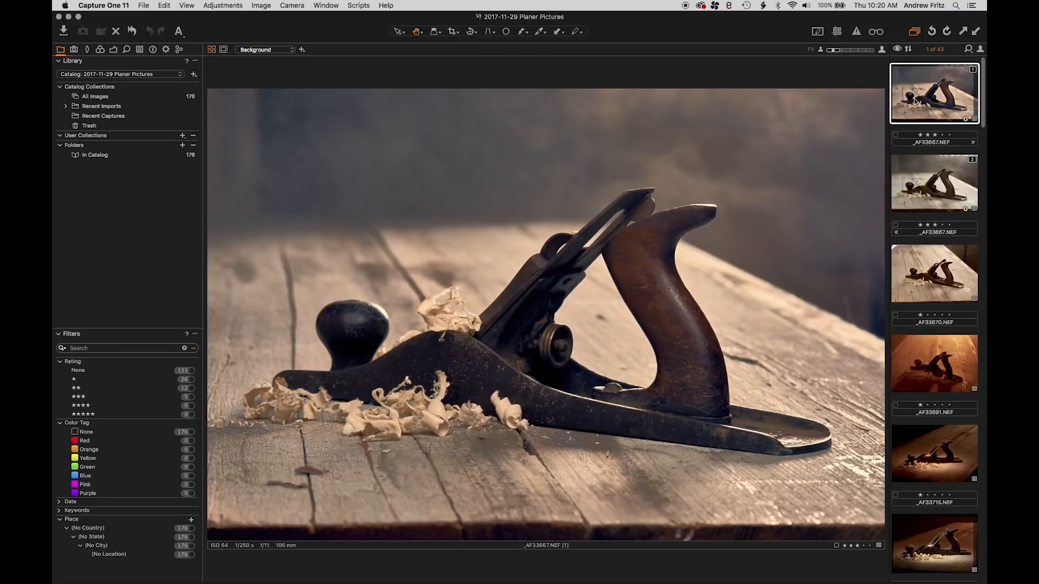
# Create a new unedited variant of the first image, _AF33667.NEF, and apply auto adjustments to it
pyautogui.rightClick(935, 106)
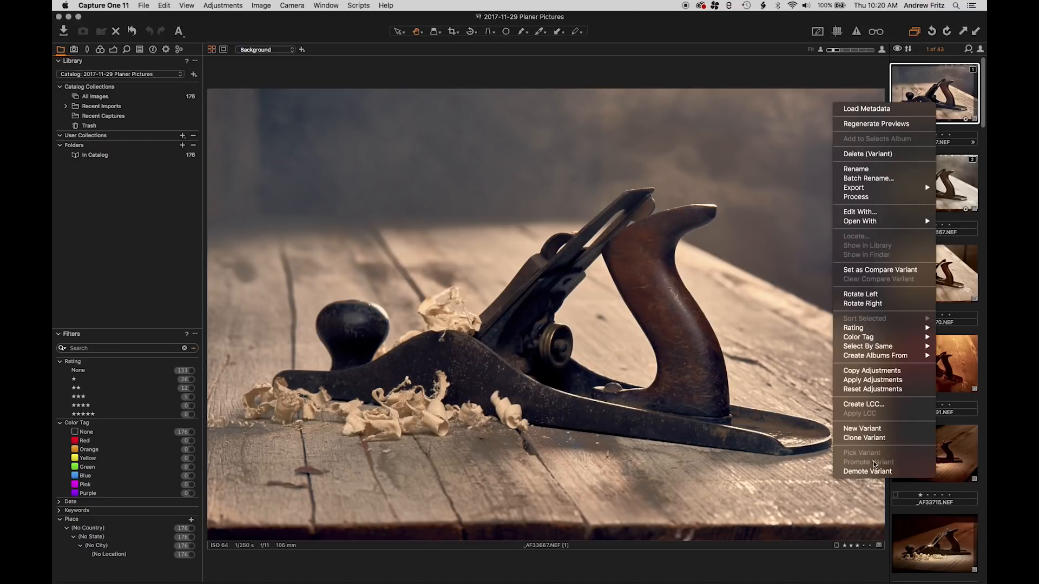
pyautogui.click(864, 438)
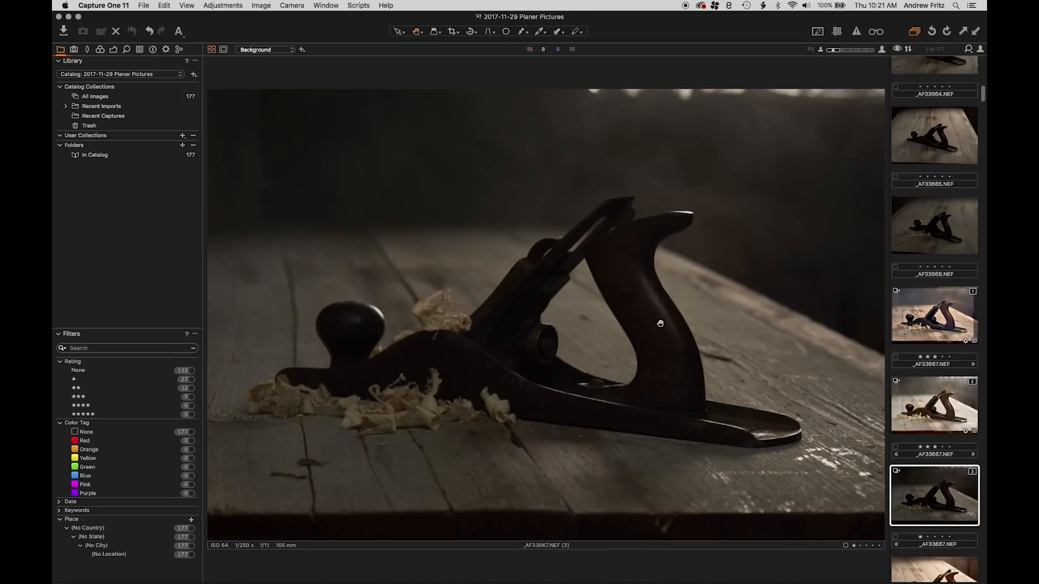
pyautogui.click(113, 49)
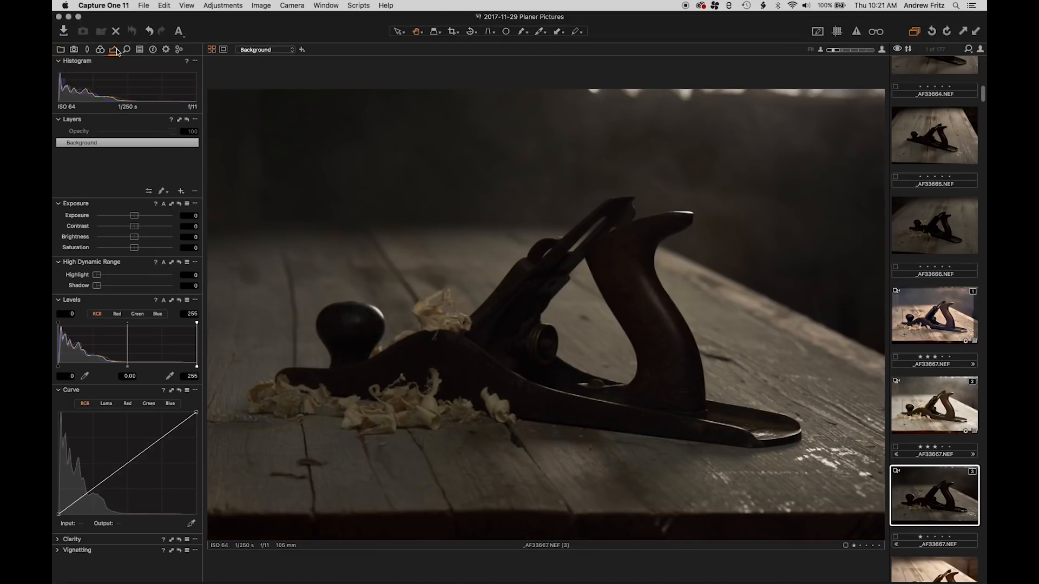
pyautogui.press('super+shift+a')
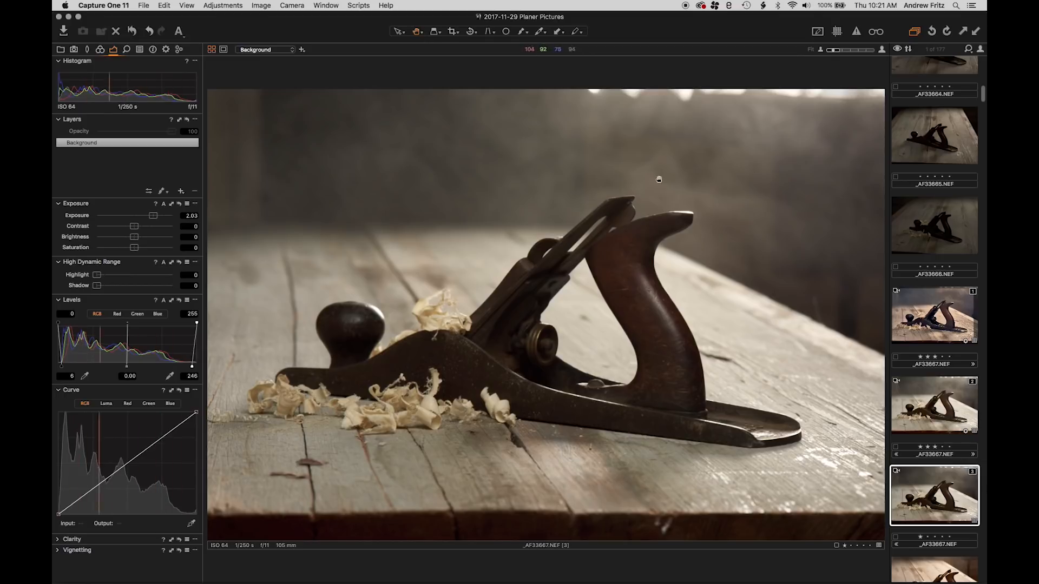
# Crop the image to about 2000 × 1335 px, trimming its right and bottom edges, and set the Levels midtone to -0.14
pyautogui.click(454, 32)
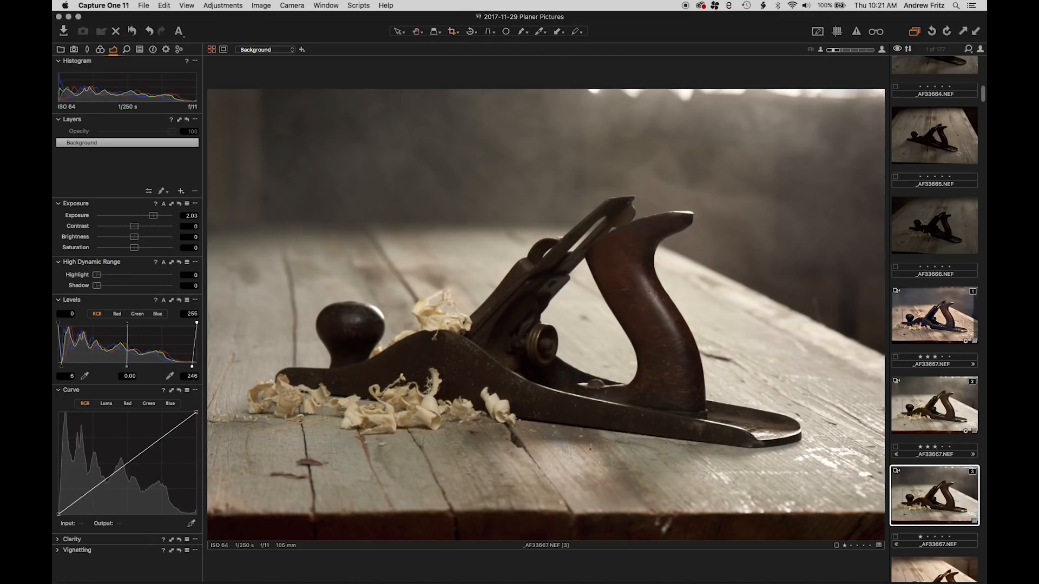
pyautogui.moveTo(208, 539); pyautogui.dragTo(857, 108)
pyautogui.moveTo(625, 228); pyautogui.dragTo(619, 210)
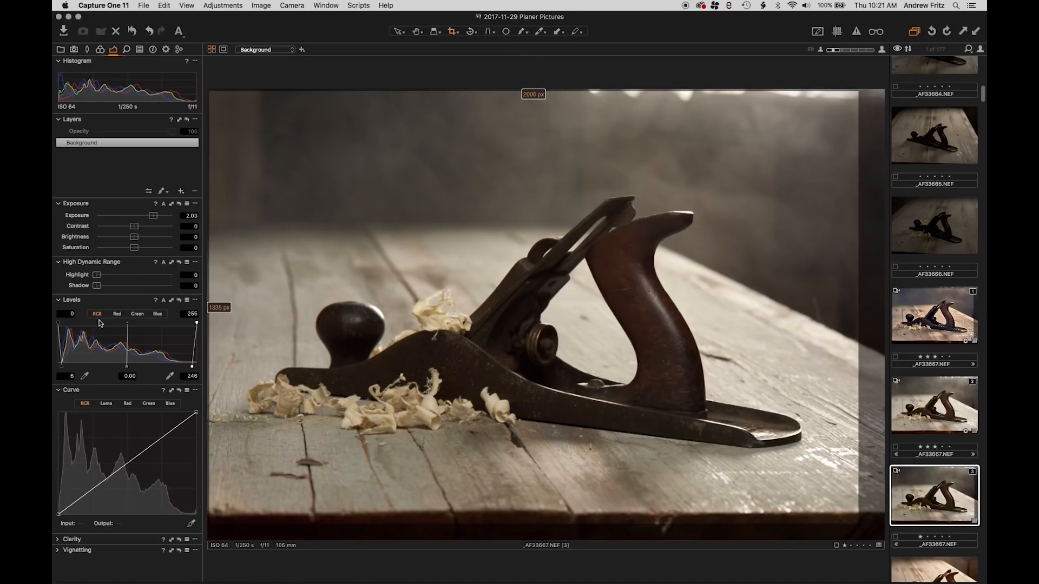
pyautogui.moveTo(127, 366); pyautogui.dragTo(135, 368)
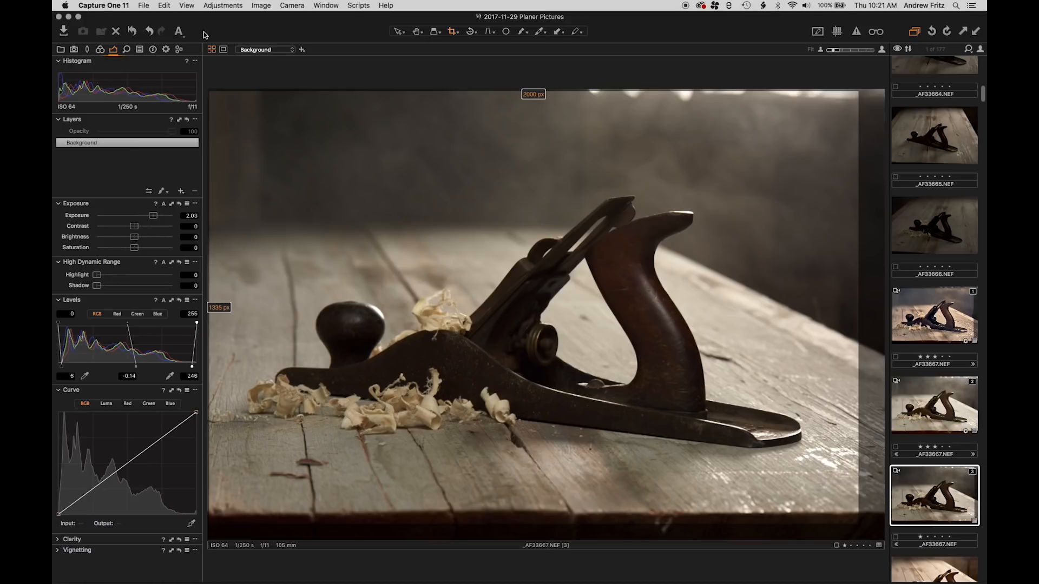
# Add the Local Adjustments tool tab to the workspace
pyautogui.rightClick(184, 51)
pyautogui.moveTo(206, 81)
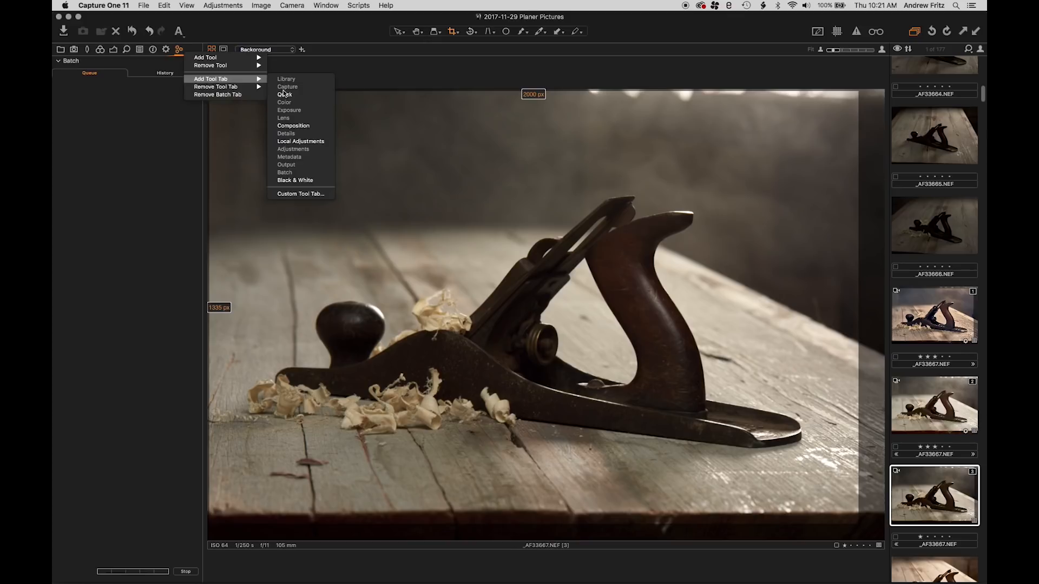
pyautogui.click(297, 143)
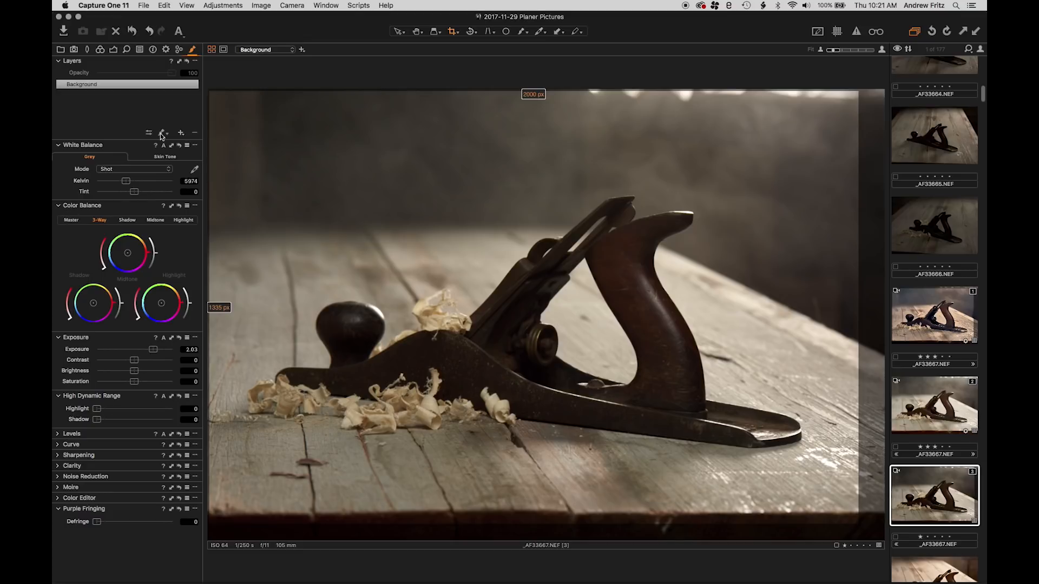
# Set the Levels highlight point to 233 and the Saturation to 6 for the new variant
pyautogui.click(100, 49)
pyautogui.click(114, 49)
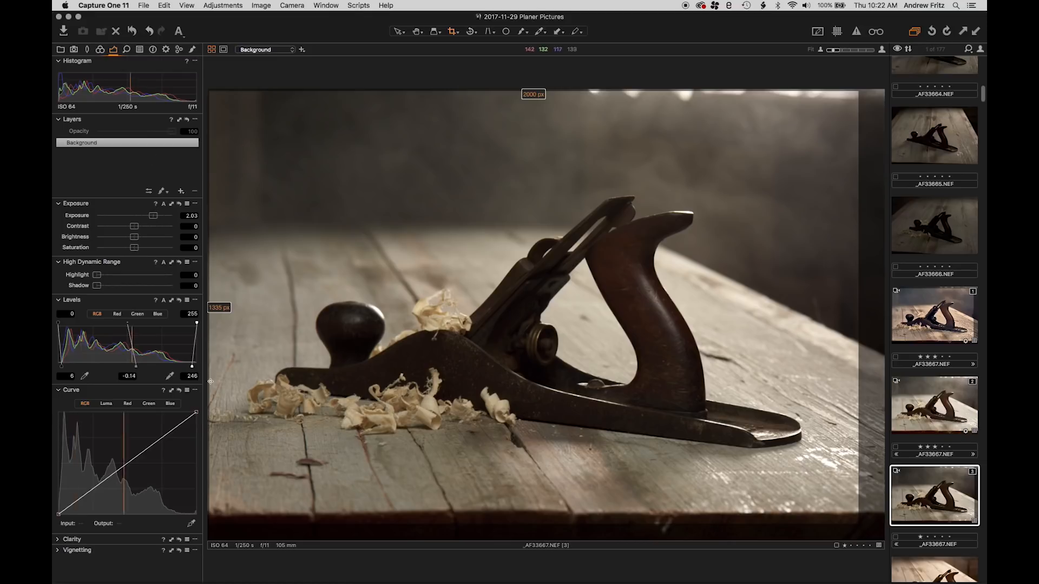
pyautogui.moveTo(193, 366); pyautogui.dragTo(186, 366)
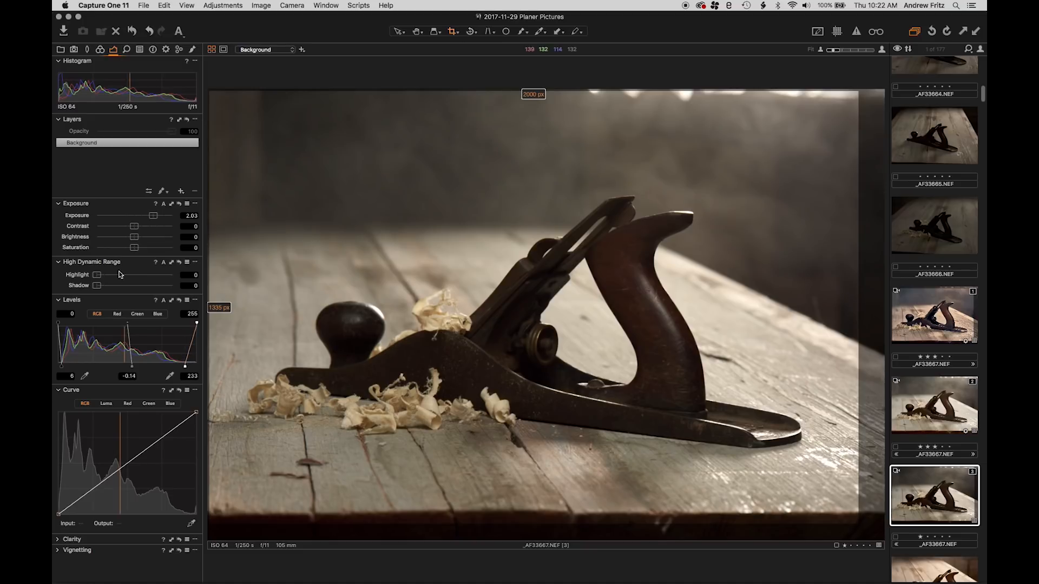
pyautogui.moveTo(135, 247); pyautogui.dragTo(136, 249)
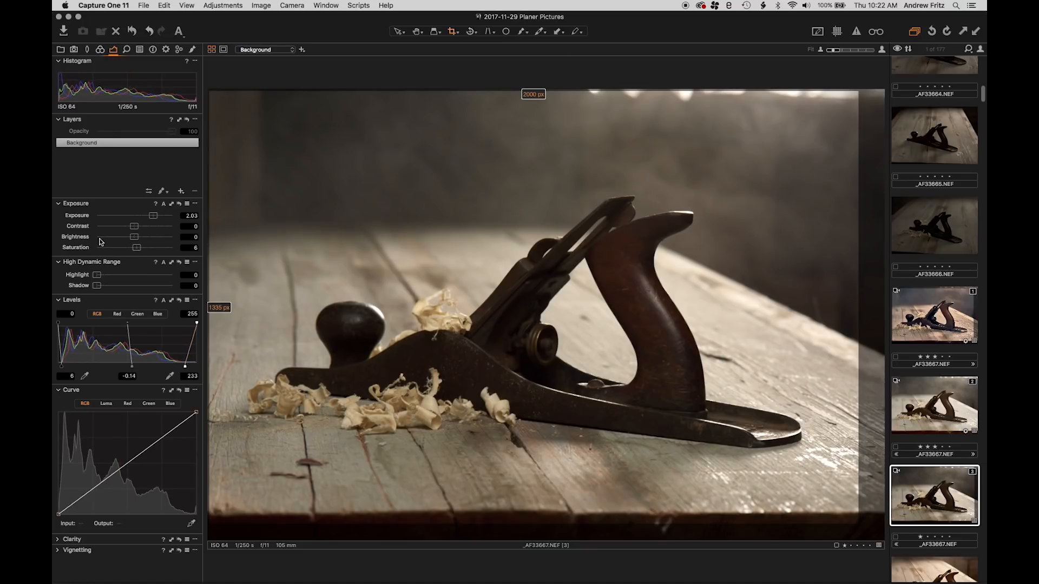
# Add the White Balance tool to the Exposure tool tab, placed directly above the Exposure tool, and collapse the Layers tool
pyautogui.rightClick(125, 396)
pyautogui.moveTo(160, 398)
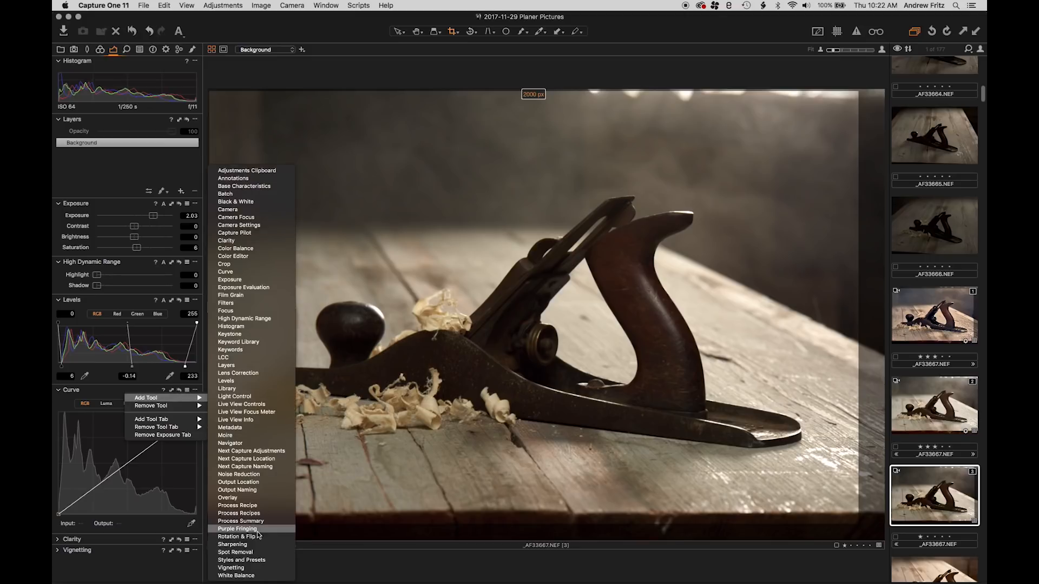
pyautogui.click(255, 576)
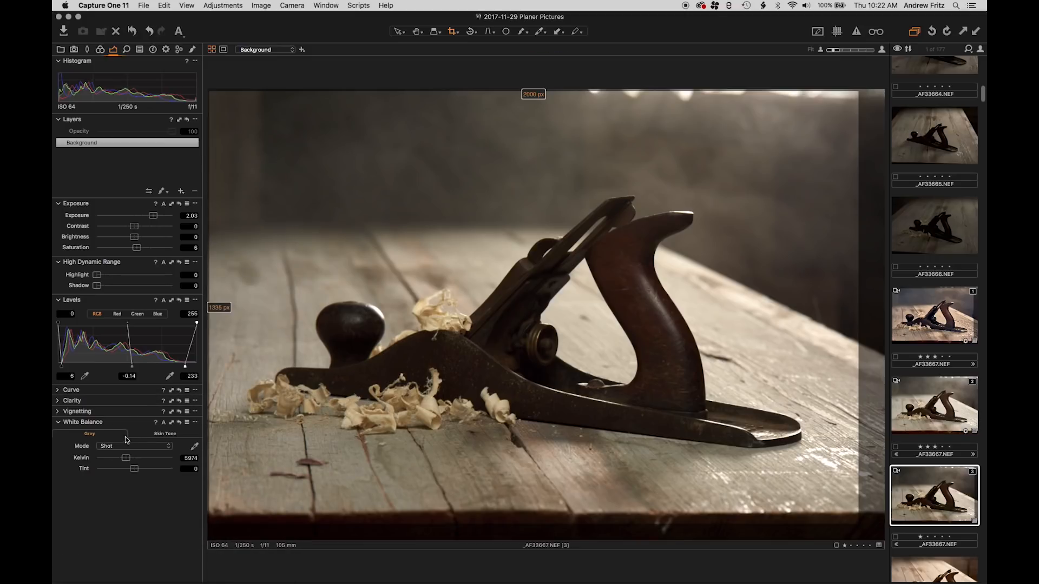
pyautogui.moveTo(121, 420); pyautogui.dragTo(115, 192)
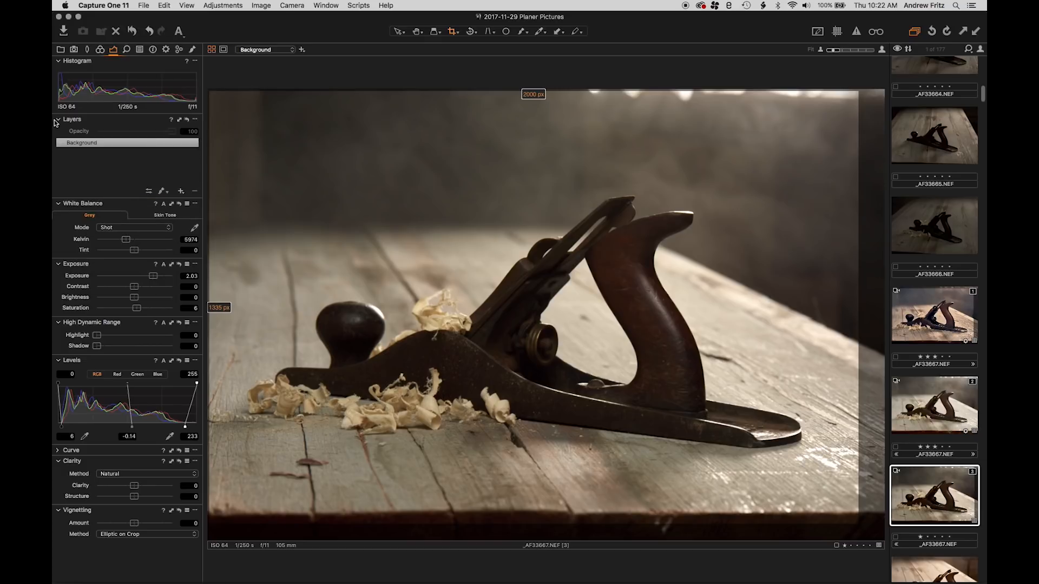
pyautogui.click(56, 119)
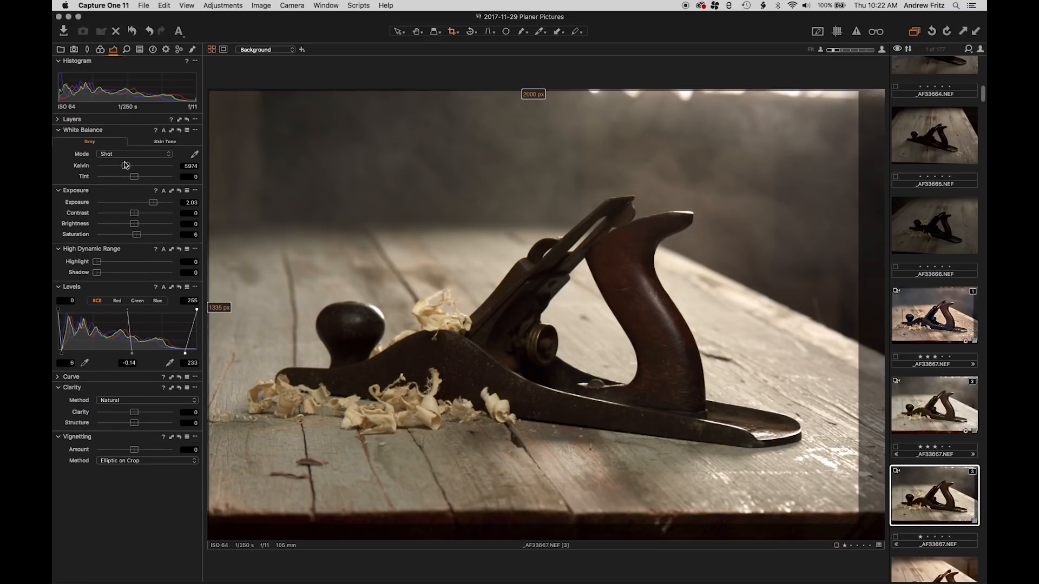
# Set the white balance to 6231 K, the Exposure to 2.24 and the Levels midtone to -0.07
pyautogui.moveTo(125, 165); pyautogui.dragTo(128, 166)
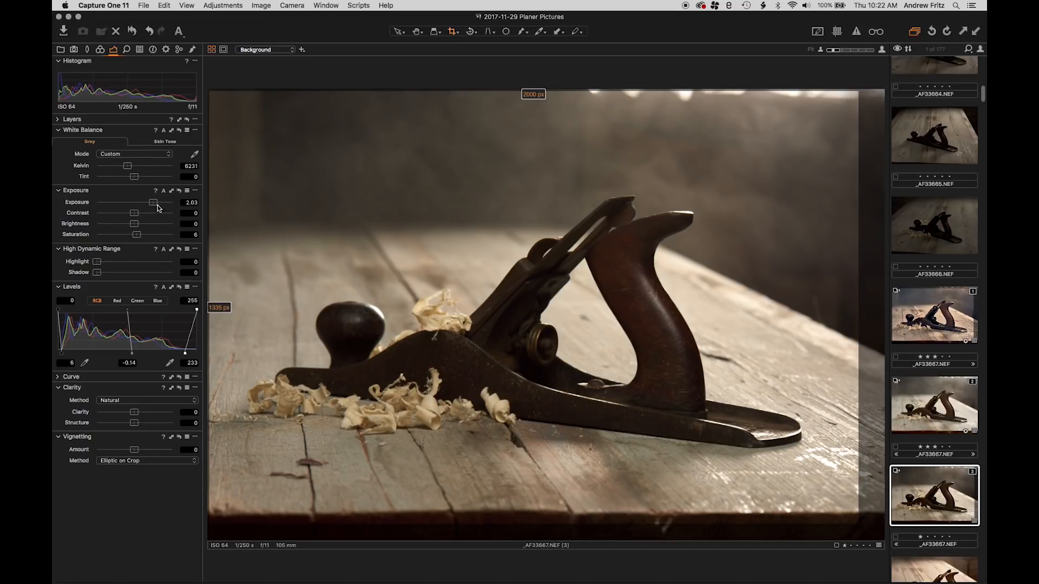
pyautogui.moveTo(157, 205); pyautogui.dragTo(159, 204)
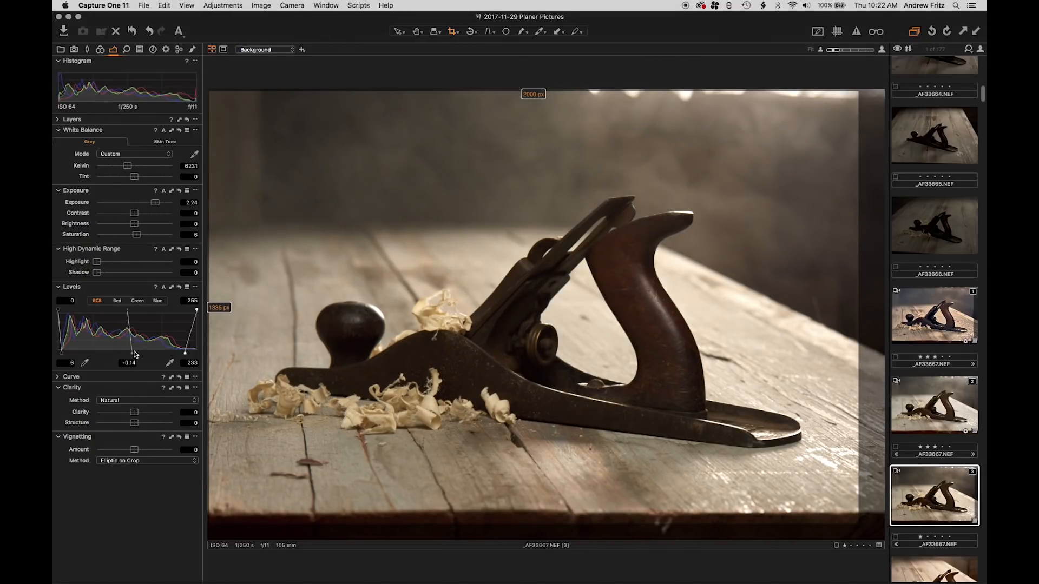
pyautogui.moveTo(136, 354); pyautogui.dragTo(128, 350)
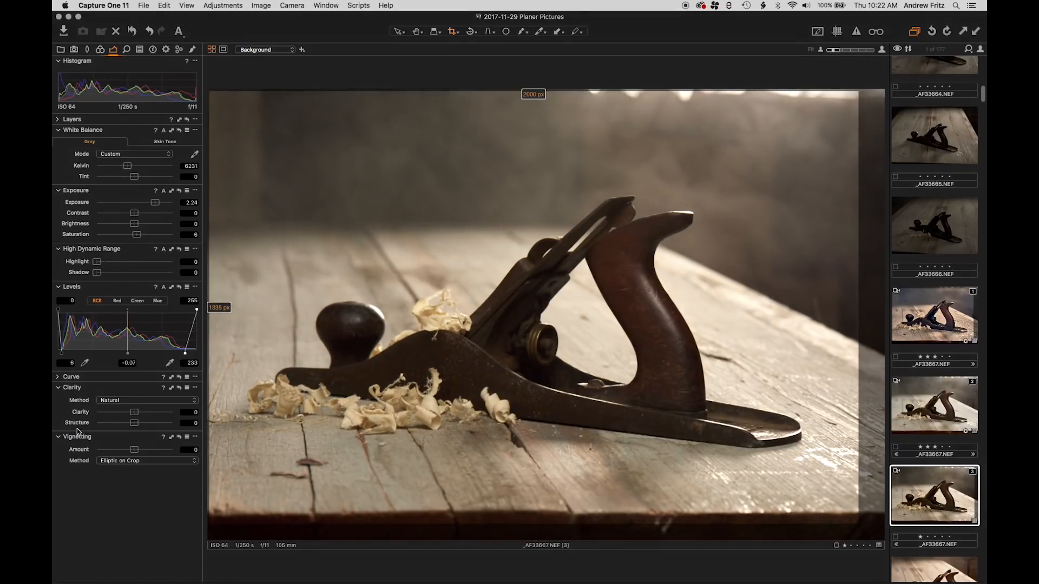
# Add two points to the RGB curve, lifting the shadows and holding the midtones near the diagonal, with the Vignetting tool collapsed
pyautogui.click(58, 377)
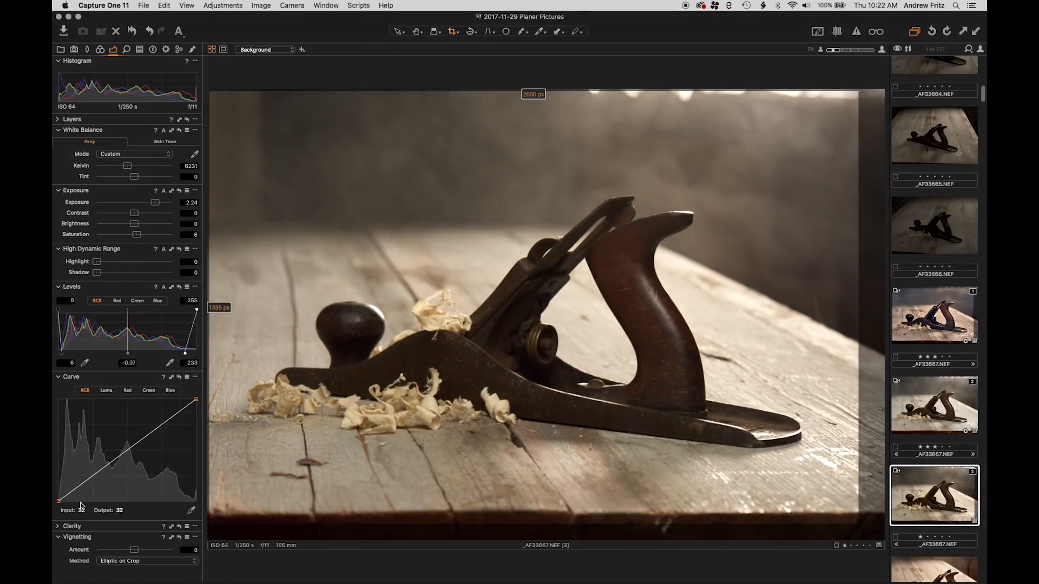
pyautogui.click(59, 537)
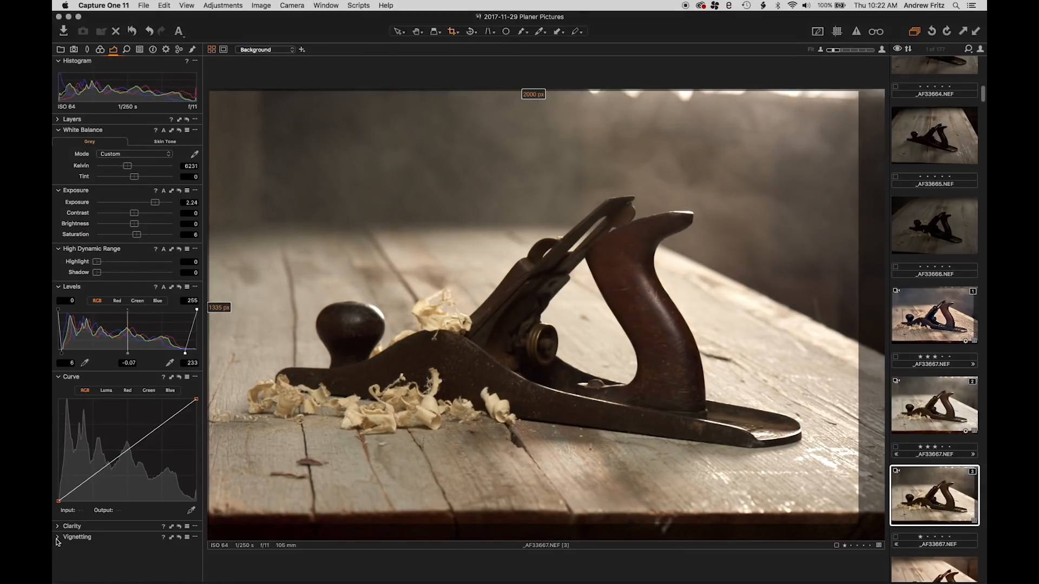
pyautogui.moveTo(76, 488); pyautogui.dragTo(76, 485)
pyautogui.moveTo(114, 447); pyautogui.dragTo(118, 453)
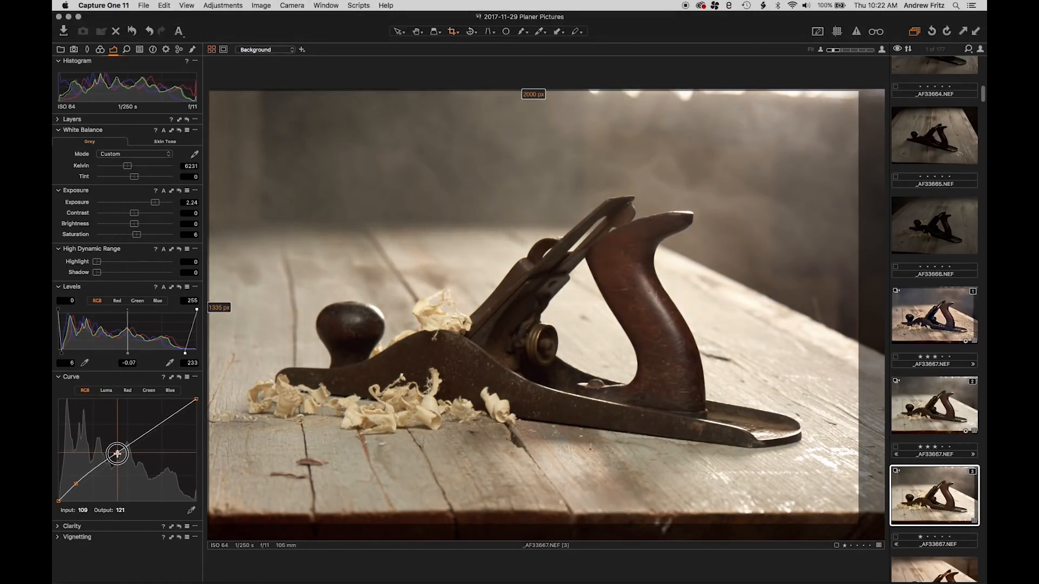
# Expand the basic Color Editor, turn on the selected color range view, and examine which photo areas the blue to green ranges cover
pyautogui.click(100, 50)
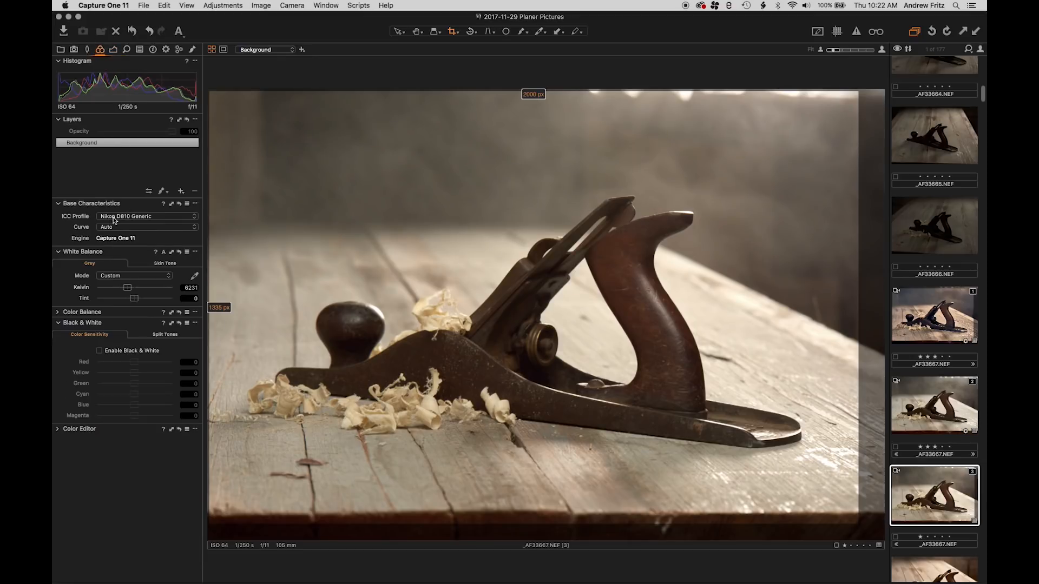
pyautogui.click(59, 323)
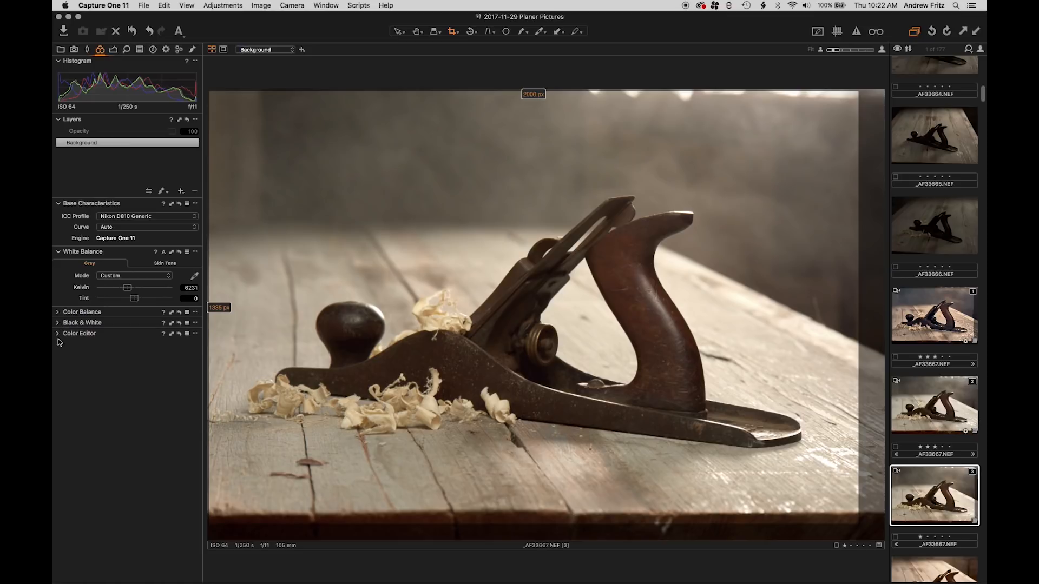
pyautogui.click(54, 336)
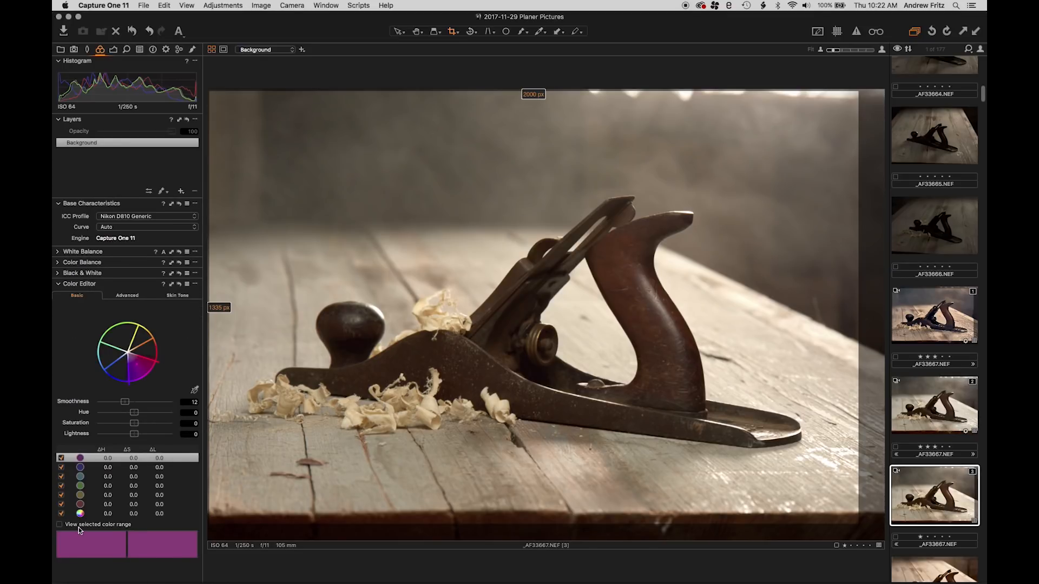
pyautogui.click(59, 525)
pyautogui.click(90, 469)
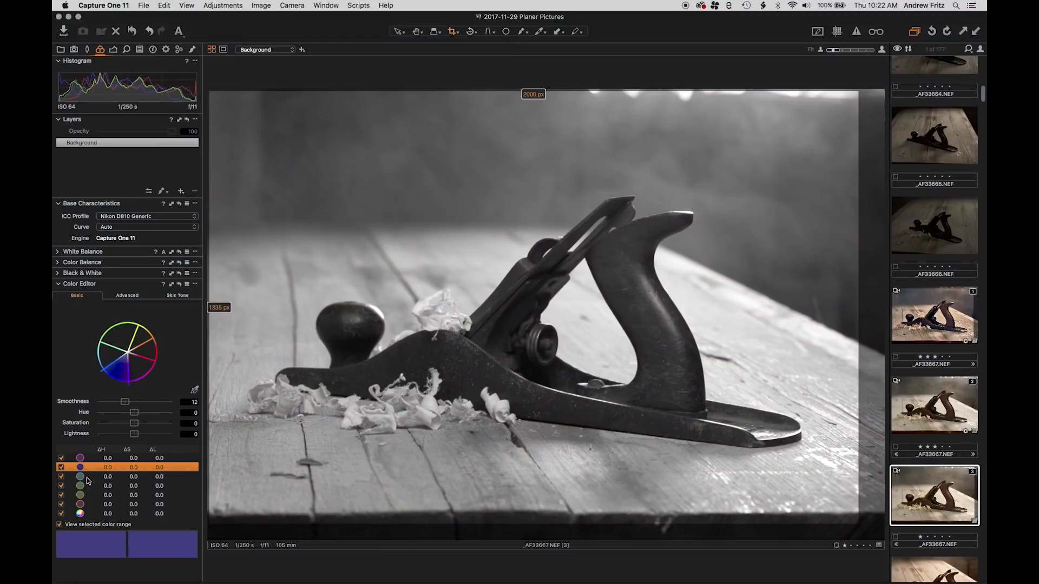
pyautogui.click(88, 477)
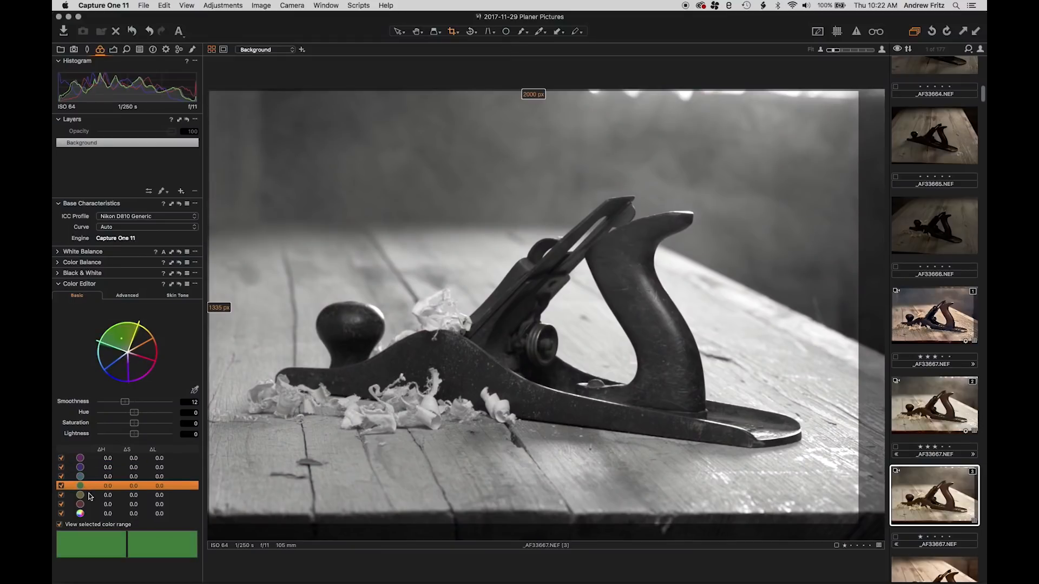
# Set the yellow color range's Hue to -17.9 and Saturation to -12.5
pyautogui.click(88, 495)
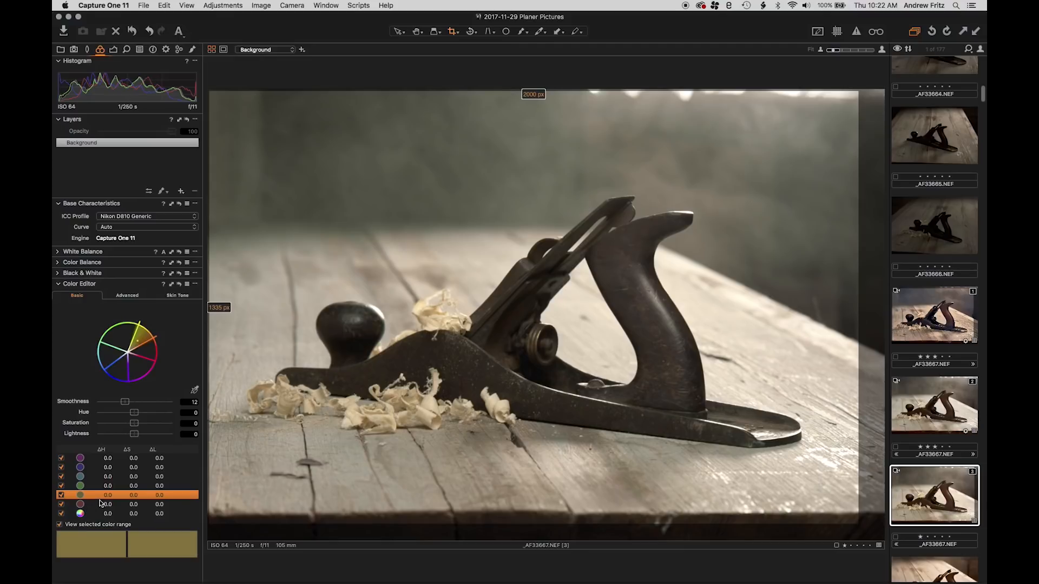
pyautogui.moveTo(134, 413); pyautogui.dragTo(68, 403)
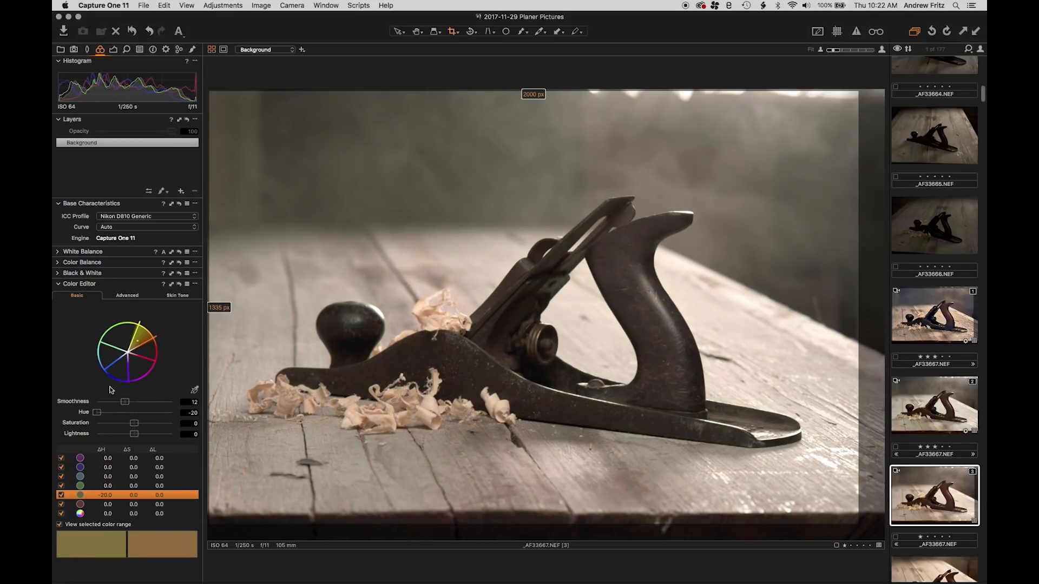
pyautogui.click(101, 414)
pyautogui.moveTo(135, 427)
pyautogui.mouseDown()
pyautogui.moveTo(117, 428)
pyautogui.moveTo(128, 428)
pyautogui.mouseUp()
# Try a Hue shift of -20 on the green color range, reset it to 0, and set the Saturation to -27.5
pyautogui.click(92, 485)
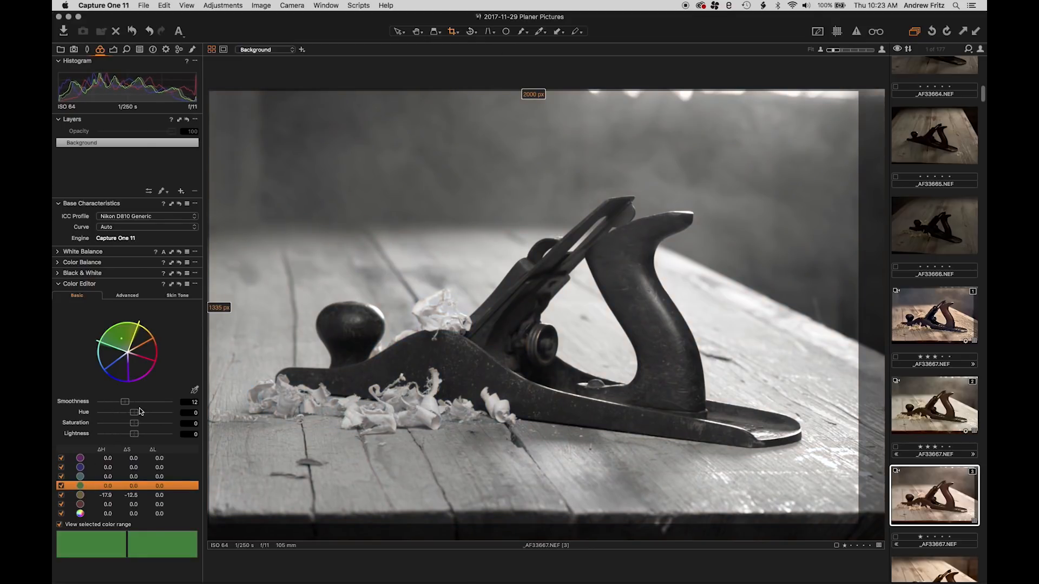
pyautogui.click(187, 413)
pyautogui.write('-20')
pyautogui.press('Return')
pyautogui.moveTo(74, 409); pyautogui.dragTo(122, 423)
pyautogui.doubleClick(132, 412)
pyautogui.click(73, 523)
pyautogui.click(72, 523)
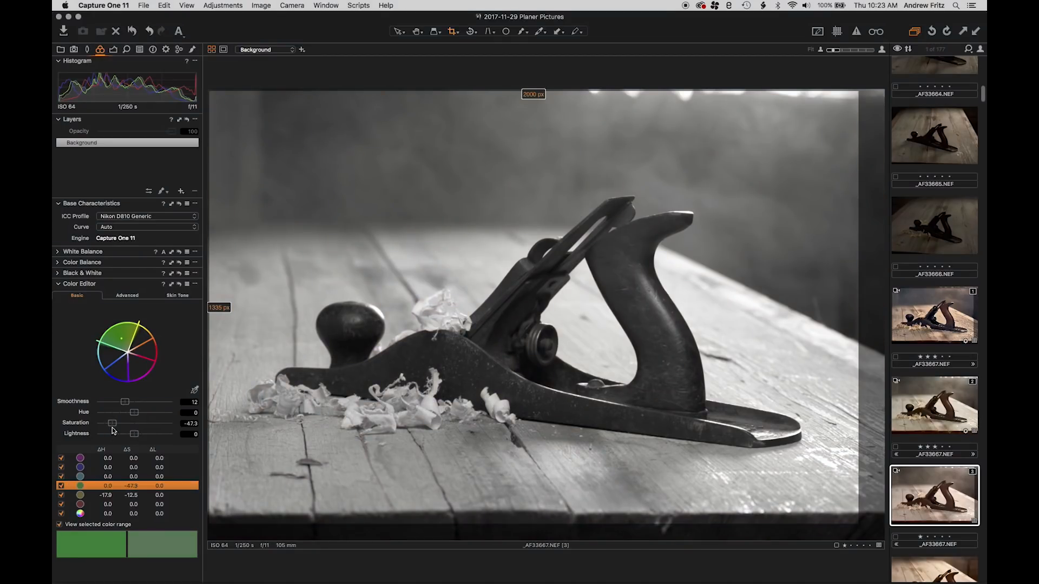
pyautogui.moveTo(112, 427); pyautogui.dragTo(123, 428)
# Set the red color range's Smoothness to 19.2 and Hue to 8.1, with Saturation and Lightness at 0 and the range view off
pyautogui.click(92, 494)
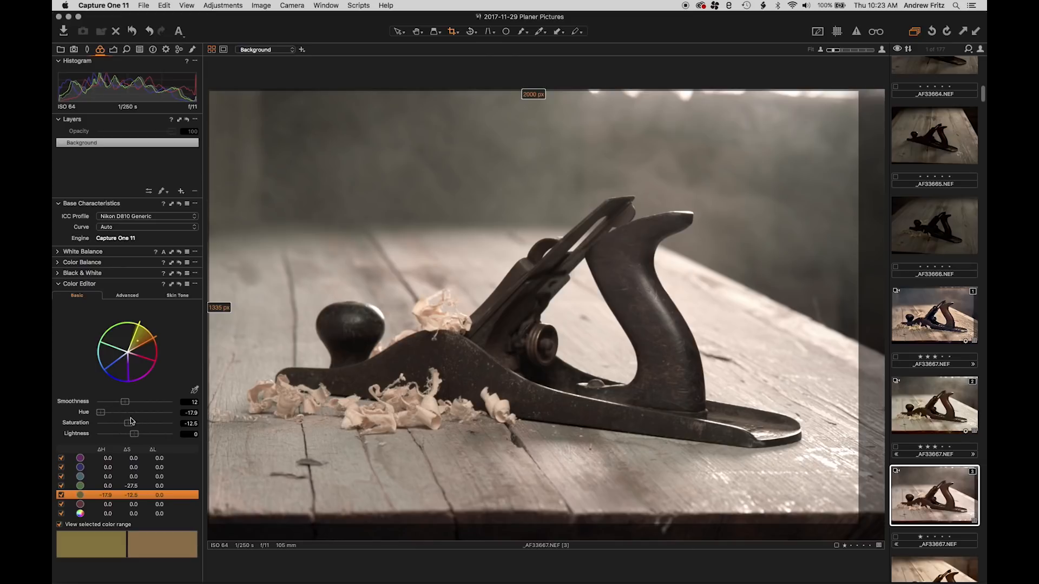
pyautogui.click(93, 505)
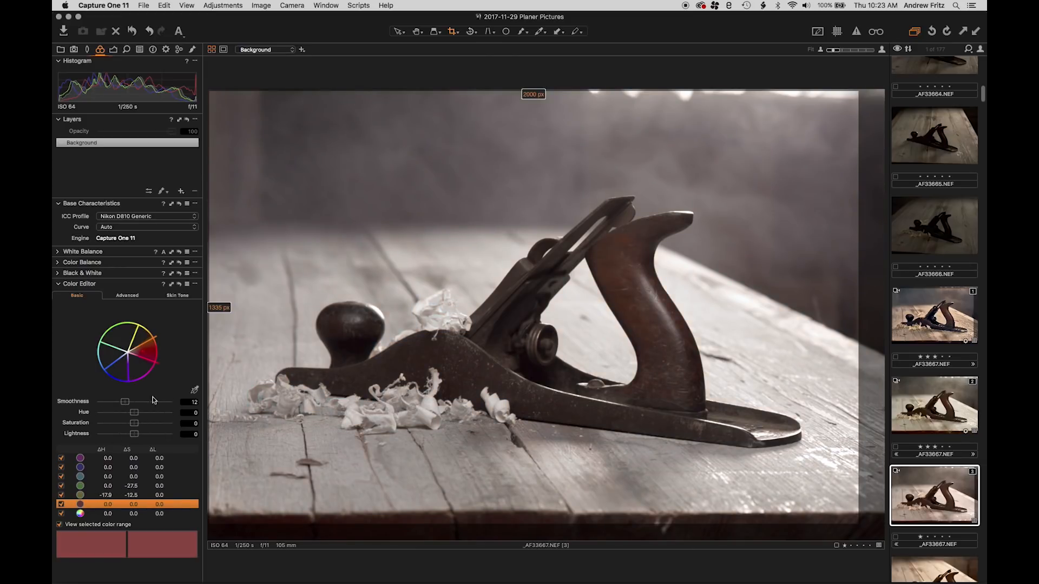
pyautogui.moveTo(135, 414); pyautogui.dragTo(184, 441)
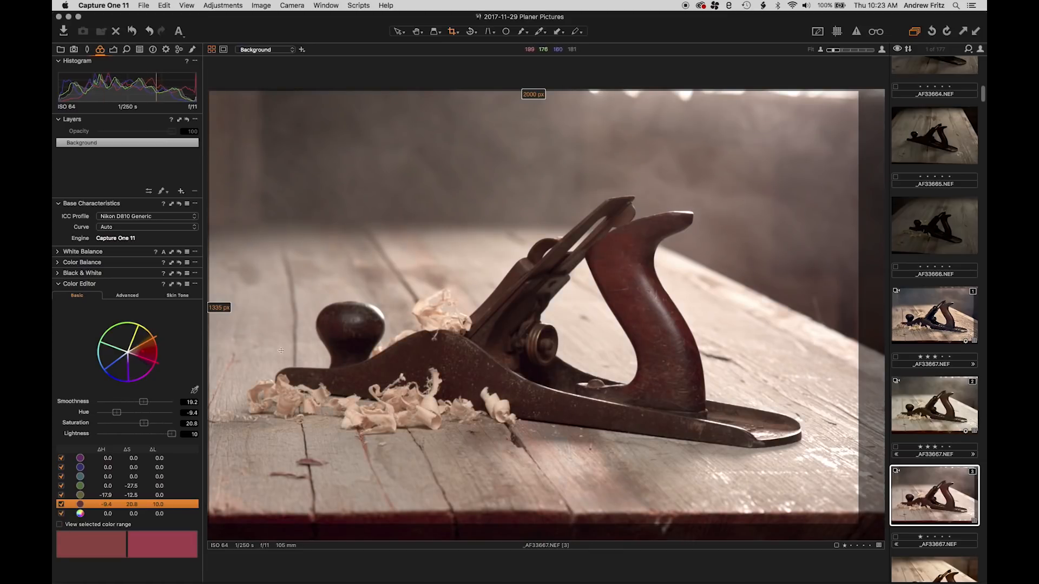
pyautogui.doubleClick(165, 434)
pyautogui.moveTo(116, 412); pyautogui.dragTo(134, 423)
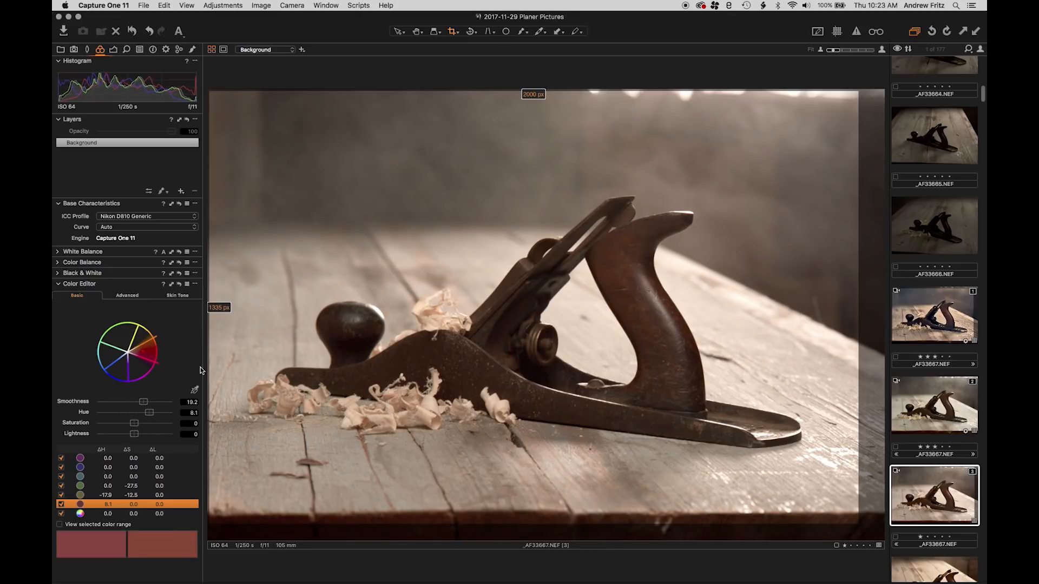
# Tint the shadows toward blue and the highlights toward orange using the 3-Way Color Balance, with the Color Editor collapsed
pyautogui.click(58, 285)
pyautogui.click(58, 252)
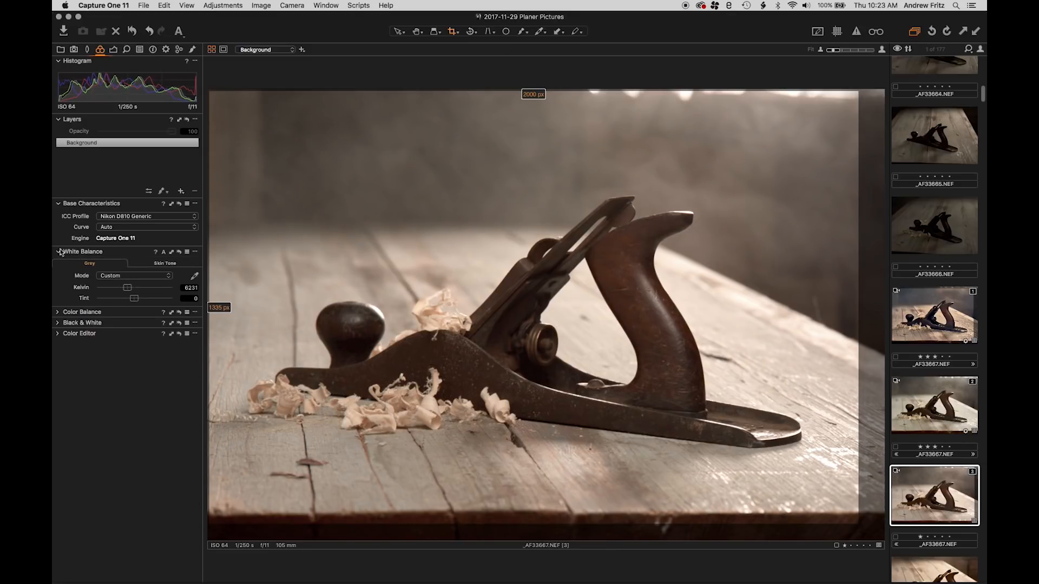
pyautogui.click(58, 312)
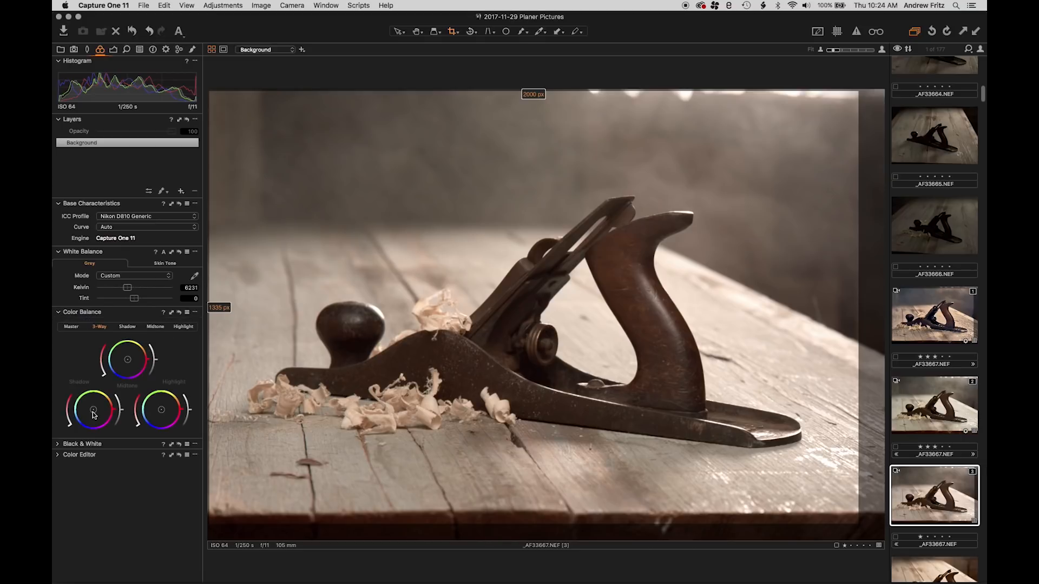
pyautogui.moveTo(94, 414); pyautogui.dragTo(92, 413)
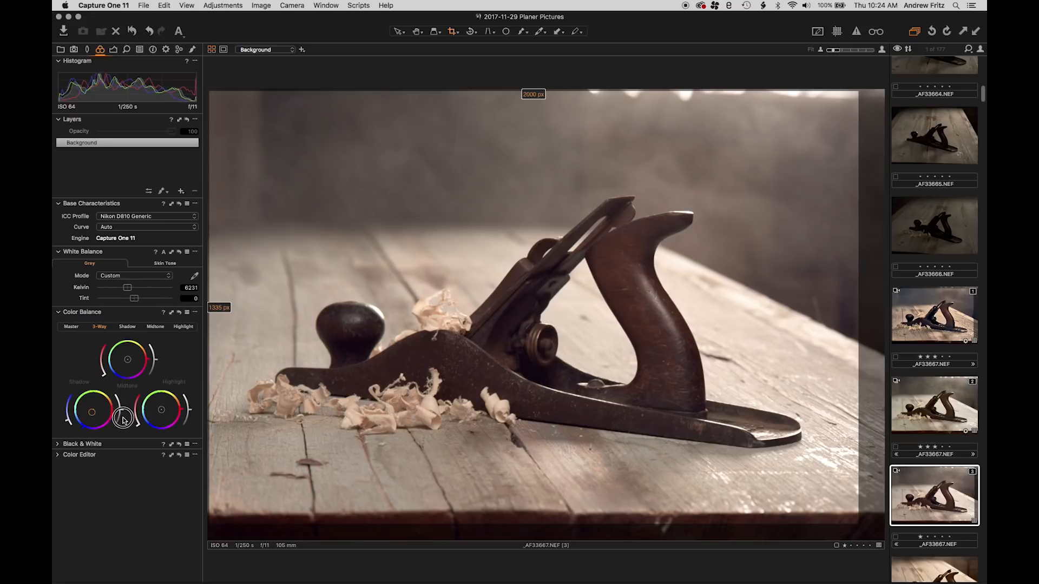
pyautogui.moveTo(65, 421); pyautogui.dragTo(64, 416)
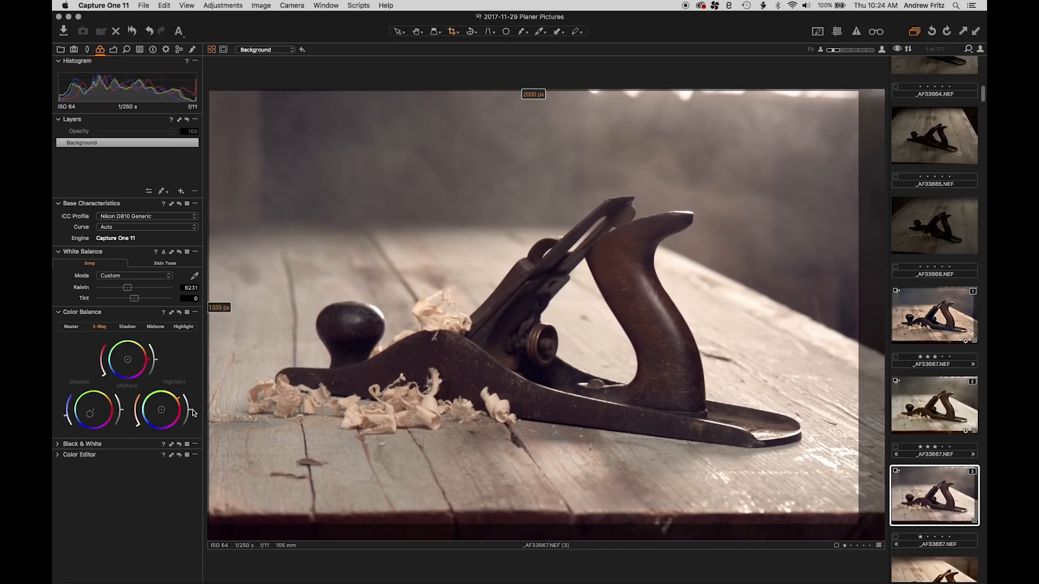
pyautogui.moveTo(137, 425); pyautogui.dragTo(63, 412)
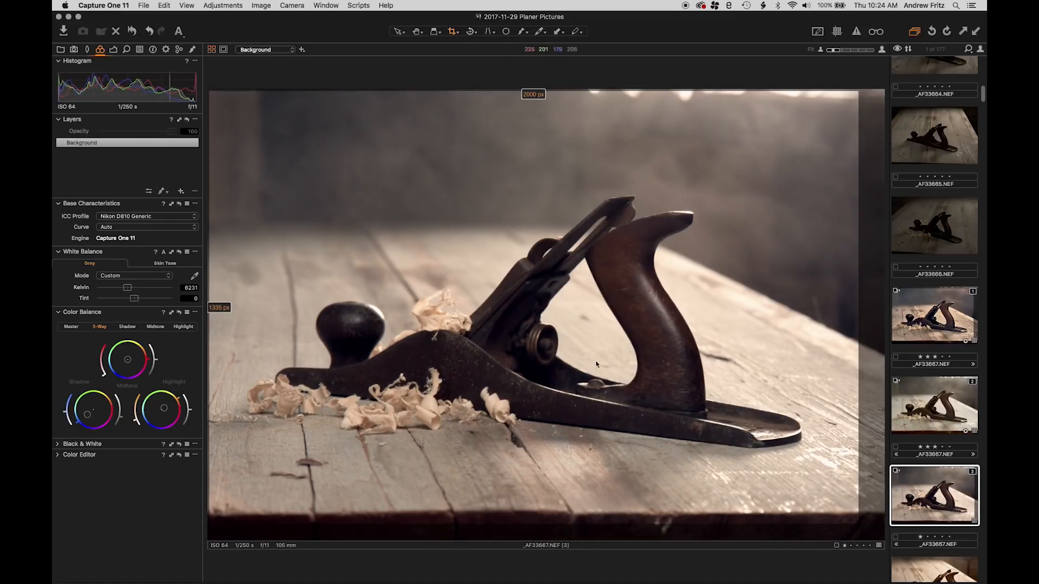
# Compare the edit with the first variant, and set the third variant's Clarity to 48 and Structure to 61
pyautogui.click(940, 321)
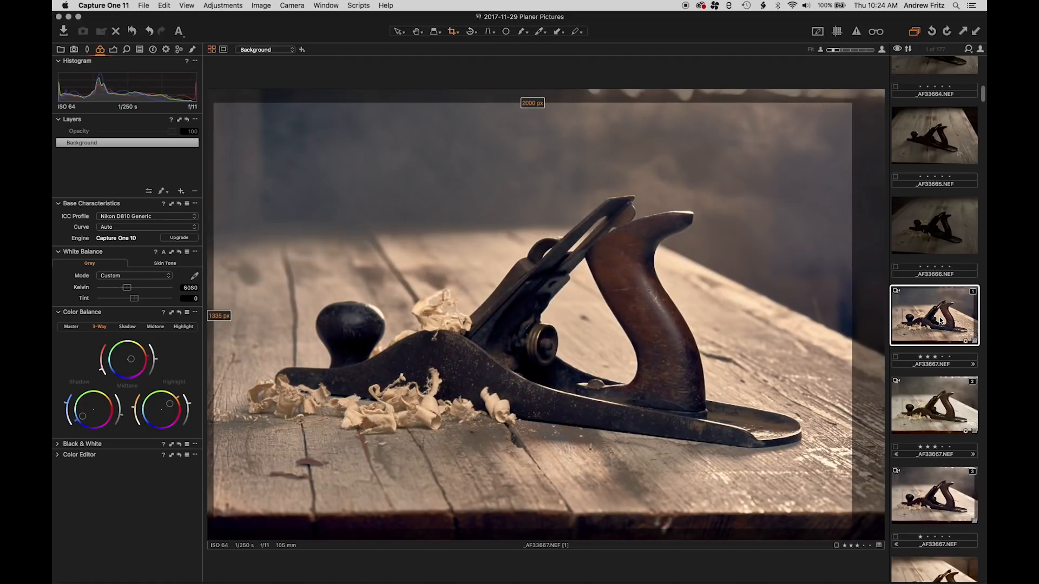
pyautogui.click(933, 490)
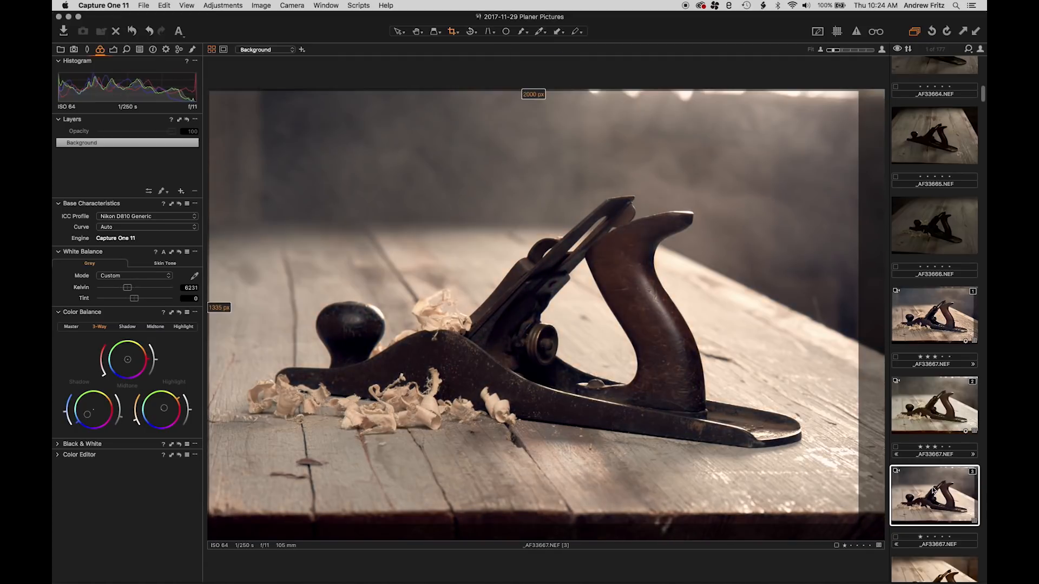
pyautogui.click(112, 50)
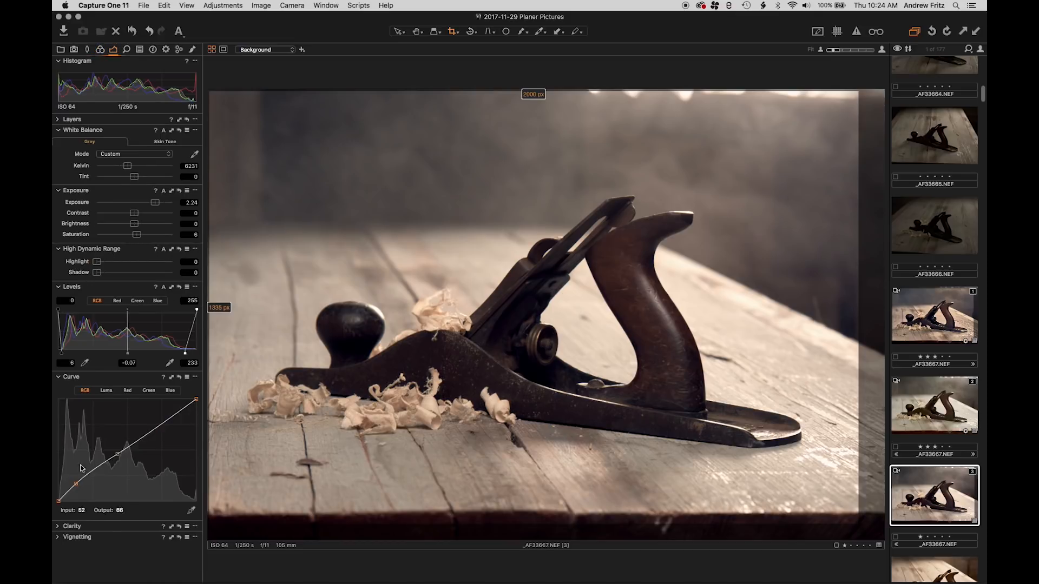
pyautogui.click(59, 527)
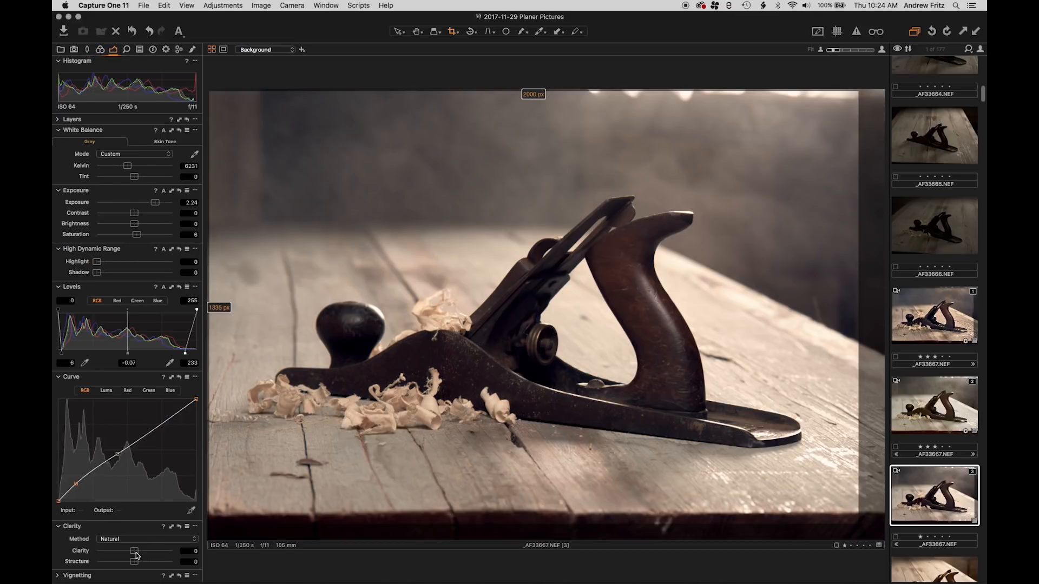
pyautogui.moveTo(136, 554); pyautogui.dragTo(158, 564)
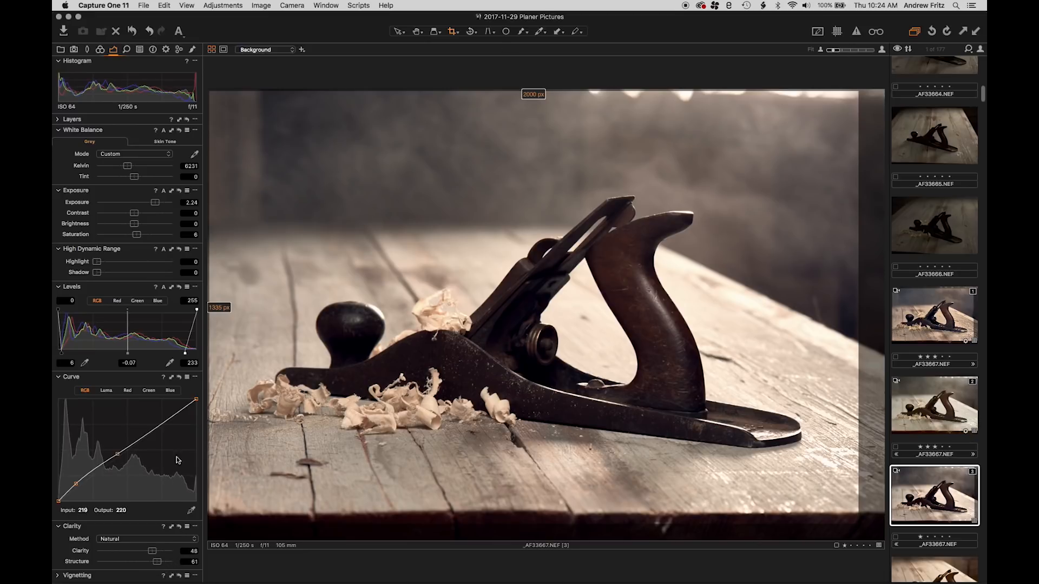
# Create a brush adjustment layer named "Wood chips" and set its Exposure to -0.65 and Brightness to -13
pyautogui.click(58, 120)
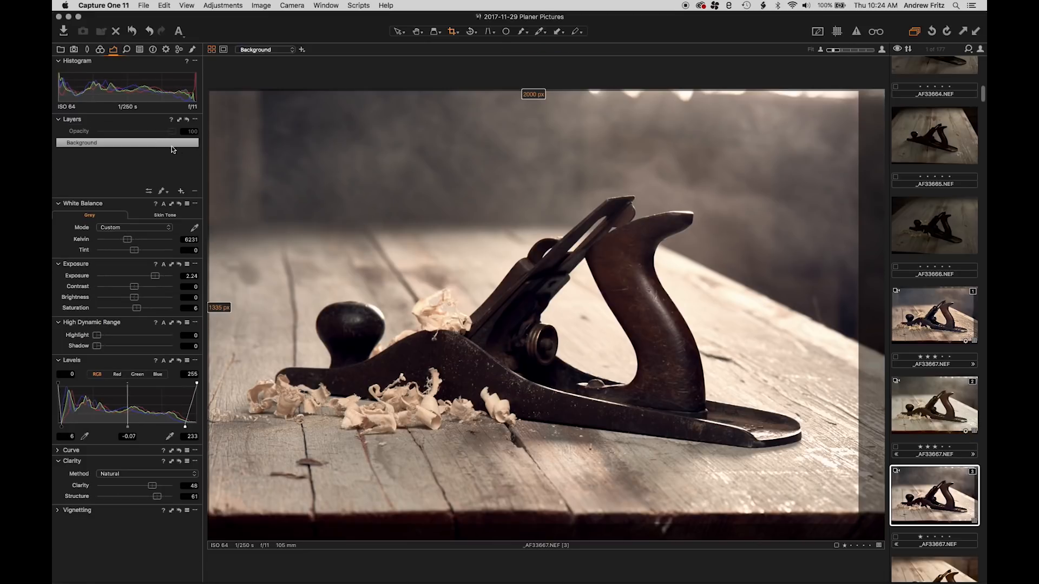
pyautogui.click(161, 191)
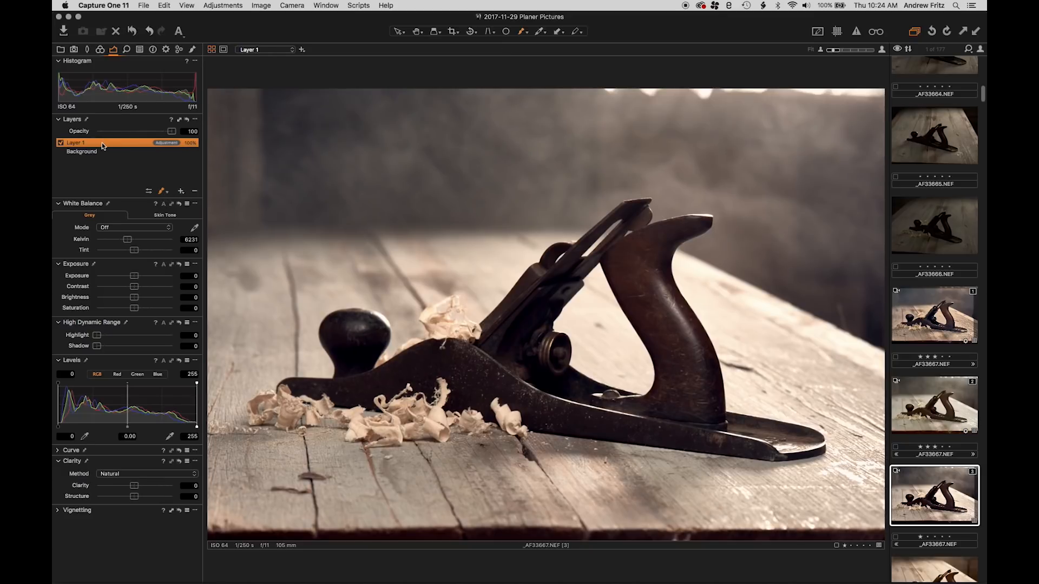
pyautogui.doubleClick(101, 143)
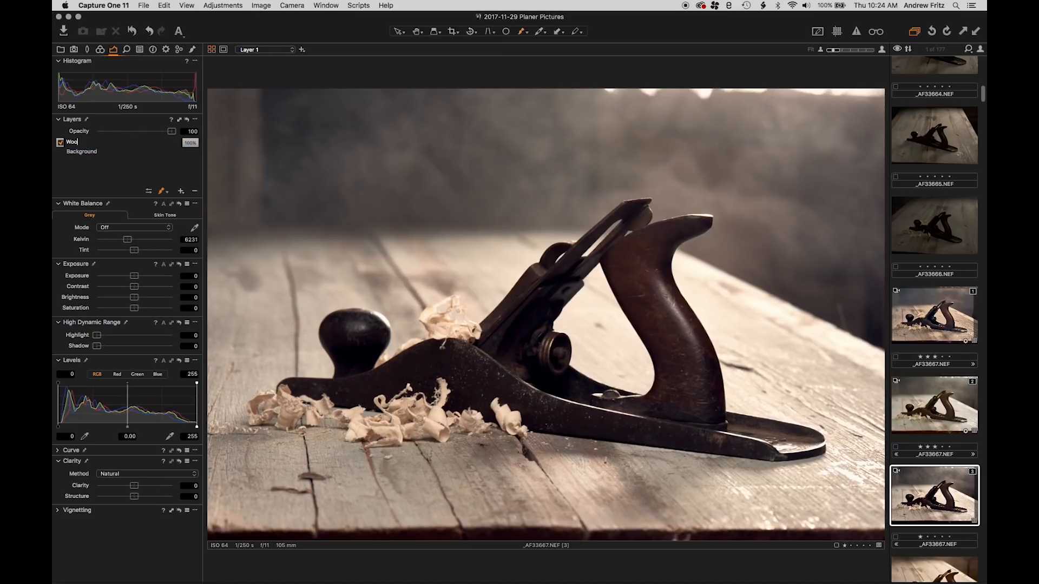
pyautogui.press('Return')
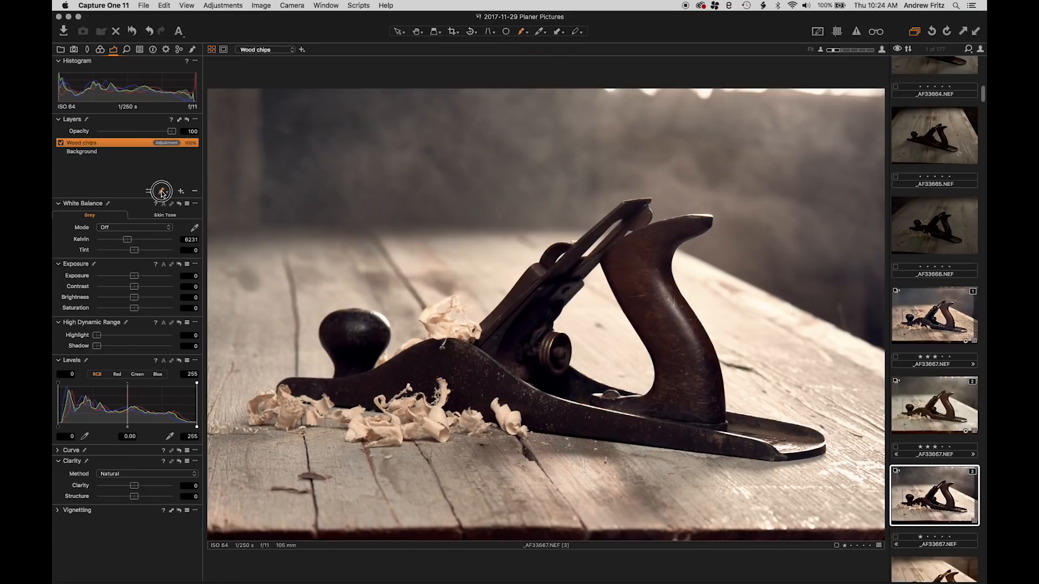
pyautogui.moveTo(140, 278)
pyautogui.mouseDown()
pyautogui.moveTo(128, 275)
pyautogui.moveTo(124, 297)
pyautogui.mouseUp()
# Paint the Wood chips layer's mask over all the wood shavings around the plane with a soft airbrush at hardness 0 and flow 100
pyautogui.rightClick(289, 410)
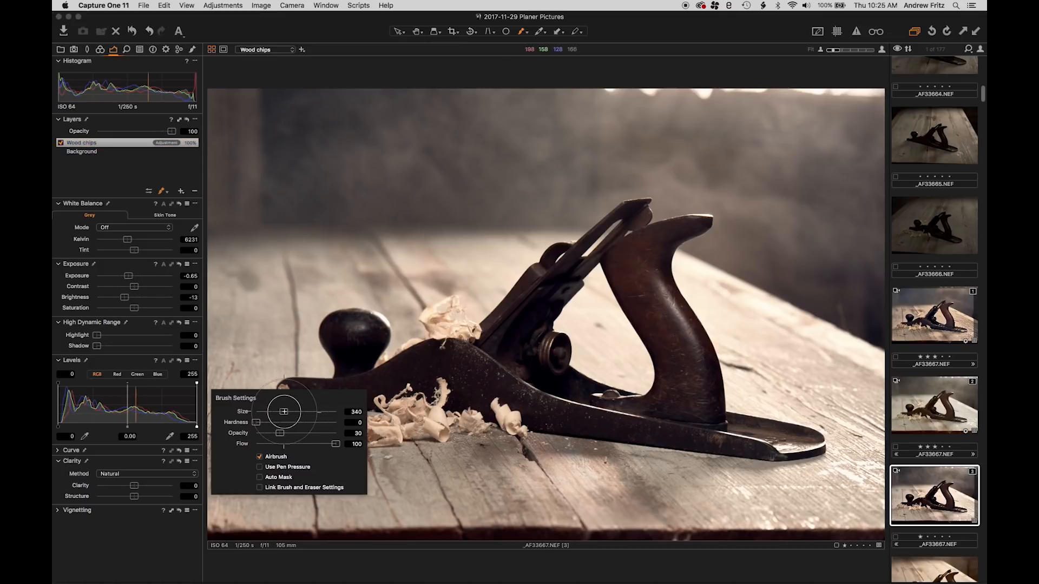
pyautogui.click(289, 379)
pyautogui.moveTo(289, 410)
pyautogui.mouseDown()
pyautogui.moveTo(274, 400)
pyautogui.moveTo(271, 413)
pyautogui.moveTo(311, 413)
pyautogui.mouseUp()
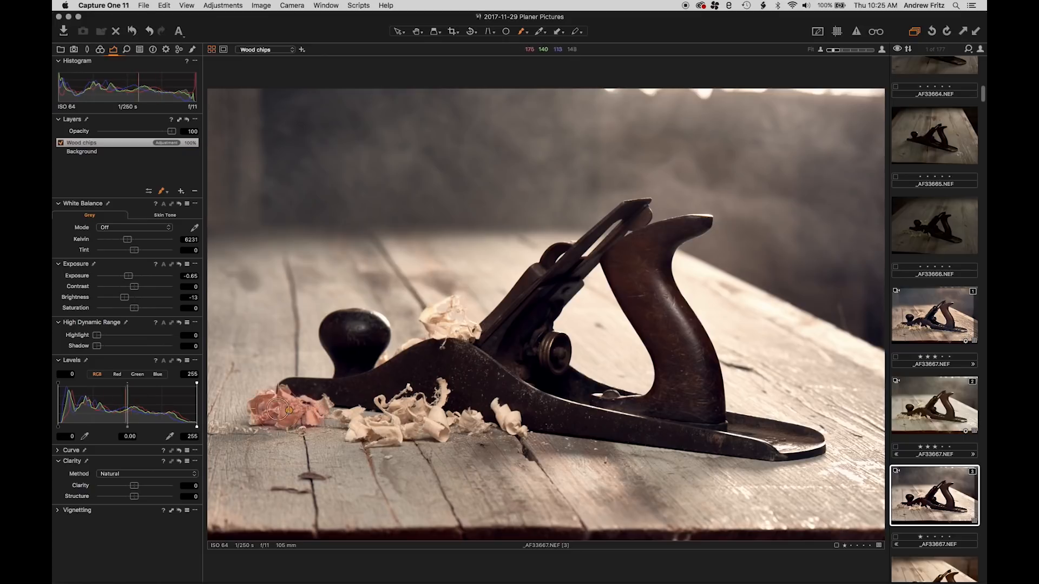
pyautogui.rightClick(302, 412)
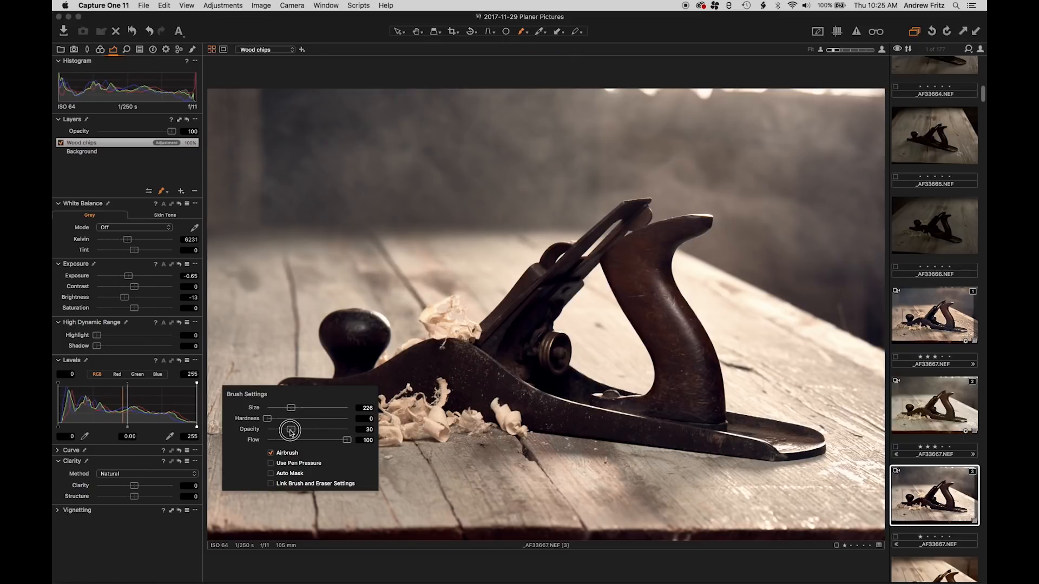
pyautogui.moveTo(376, 403)
pyautogui.mouseDown()
pyautogui.moveTo(406, 431)
pyautogui.moveTo(399, 403)
pyautogui.moveTo(424, 419)
pyautogui.moveTo(454, 393)
pyautogui.moveTo(438, 426)
pyautogui.moveTo(518, 423)
pyautogui.moveTo(497, 414)
pyautogui.moveTo(508, 422)
pyautogui.moveTo(489, 378)
pyautogui.mouseUp()
pyautogui.moveTo(444, 319)
pyautogui.mouseDown()
pyautogui.moveTo(403, 338)
pyautogui.moveTo(449, 347)
pyautogui.moveTo(473, 314)
pyautogui.mouseUp()
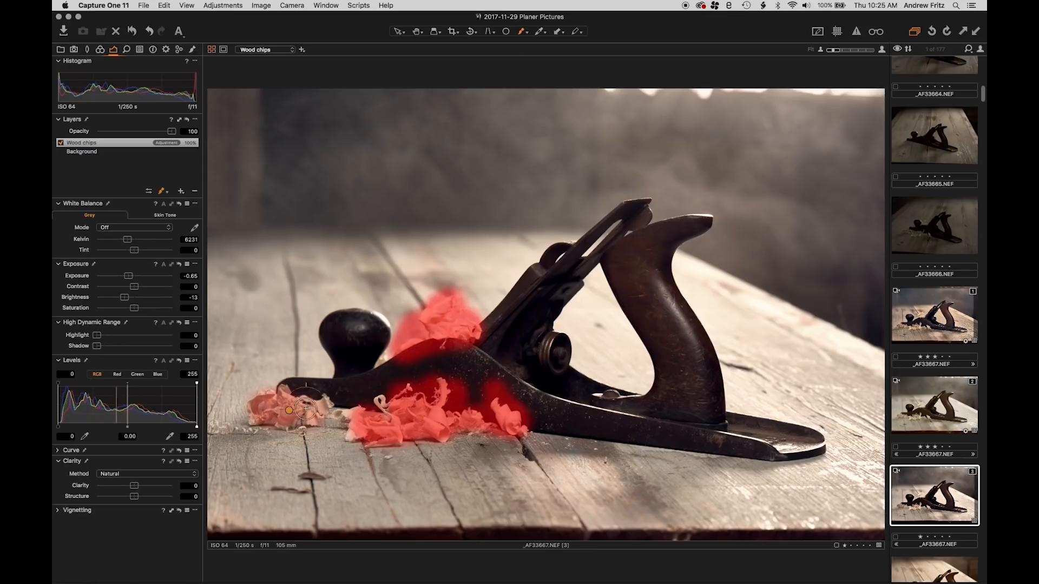
pyautogui.moveTo(306, 408)
pyautogui.mouseDown()
pyautogui.moveTo(356, 417)
pyautogui.moveTo(331, 426)
pyautogui.moveTo(362, 433)
pyautogui.moveTo(387, 406)
pyautogui.moveTo(436, 421)
pyautogui.moveTo(435, 433)
pyautogui.moveTo(316, 412)
pyautogui.moveTo(317, 402)
pyautogui.moveTo(328, 404)
pyautogui.moveTo(254, 403)
pyautogui.moveTo(255, 415)
pyautogui.moveTo(277, 420)
pyautogui.mouseUp()
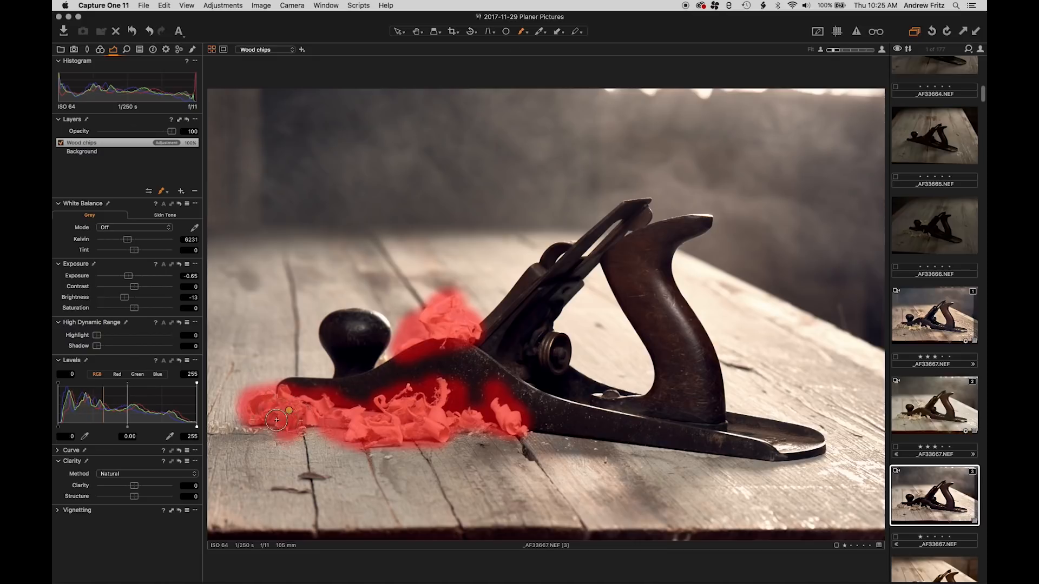
pyautogui.rightClick(106, 141)
pyautogui.click(134, 183)
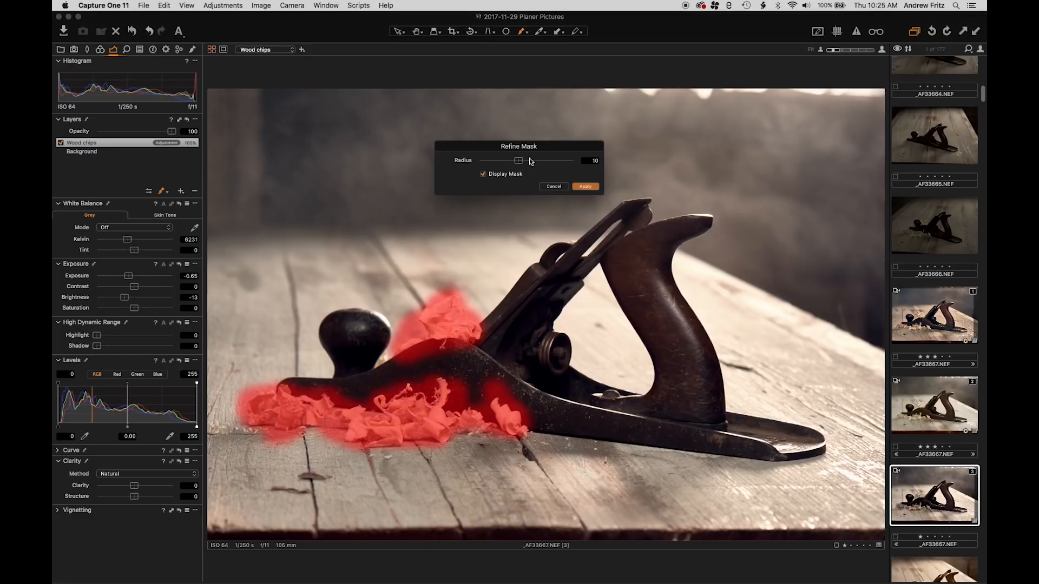
pyautogui.moveTo(518, 160); pyautogui.dragTo(560, 161)
pyautogui.click(550, 187)
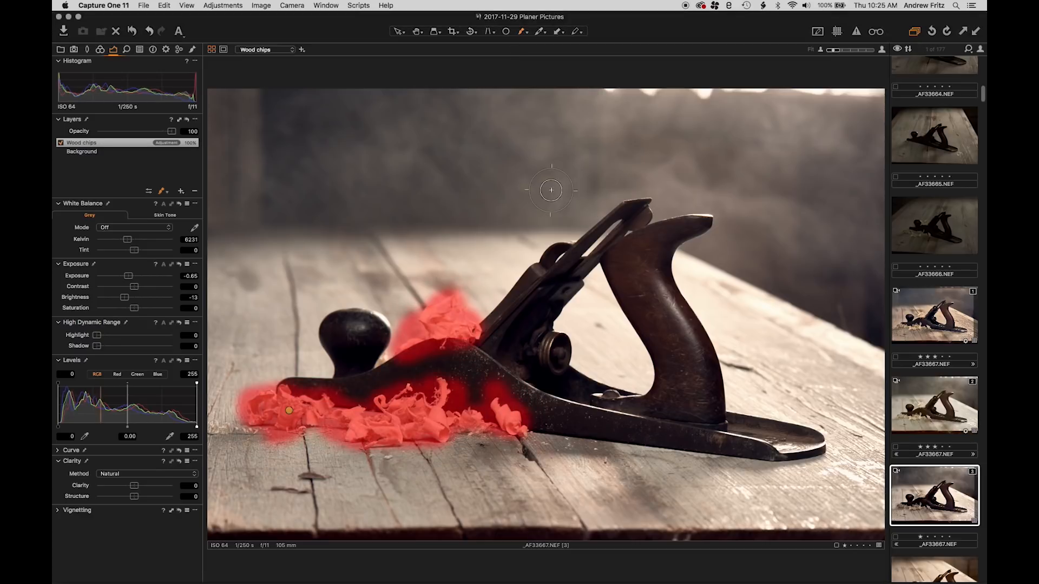
# Erase the mask spill on the plane, table and background around the shavings, using the eraser with Auto Mask enabled
pyautogui.click(166, 193)
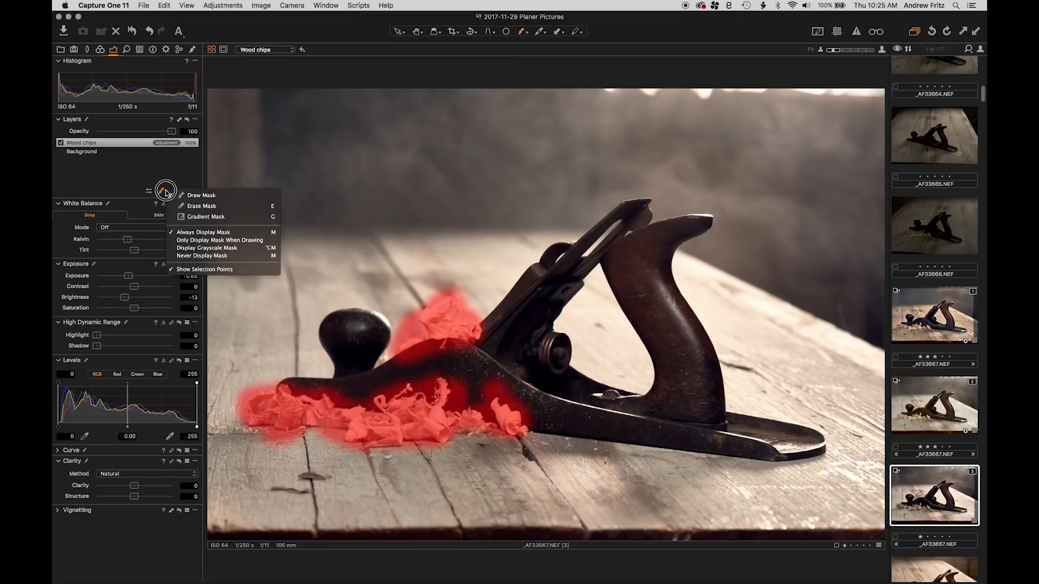
pyautogui.click(203, 207)
pyautogui.rightClick(495, 272)
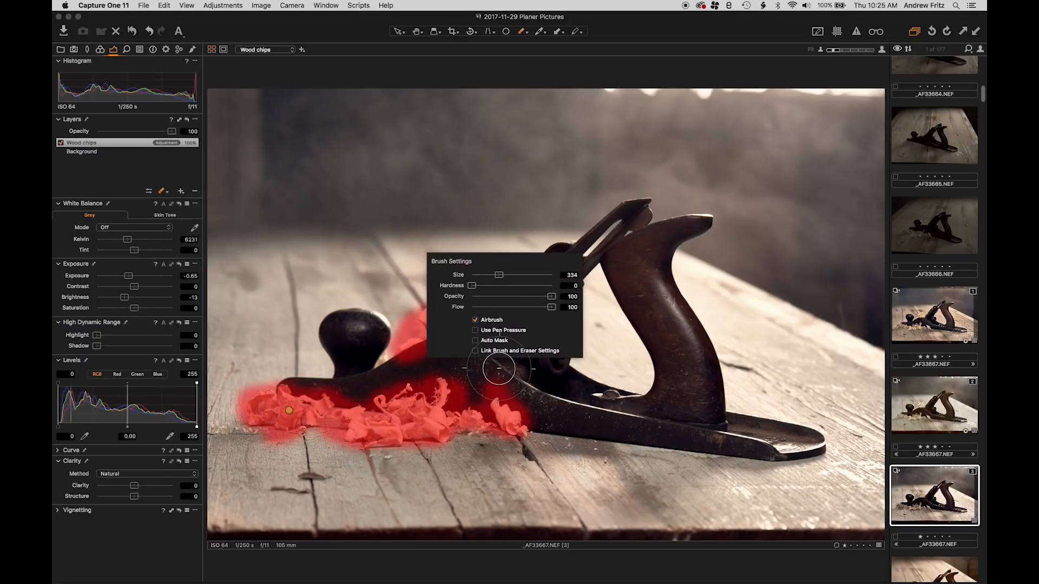
pyautogui.rightClick(473, 282)
pyautogui.click(469, 342)
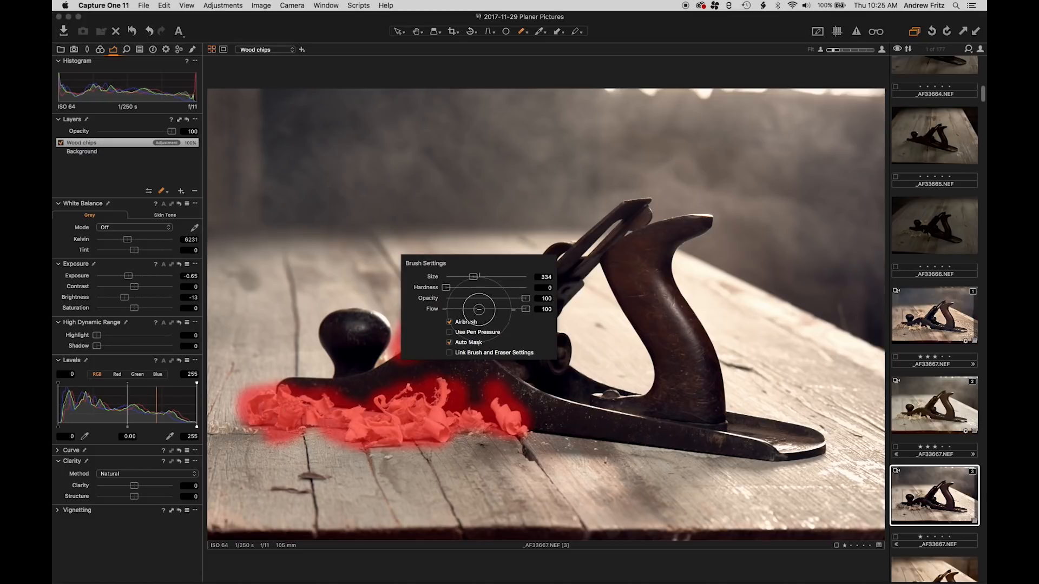
pyautogui.moveTo(473, 276)
pyautogui.mouseDown()
pyautogui.moveTo(424, 280)
pyautogui.moveTo(402, 297)
pyautogui.moveTo(401, 327)
pyautogui.mouseUp()
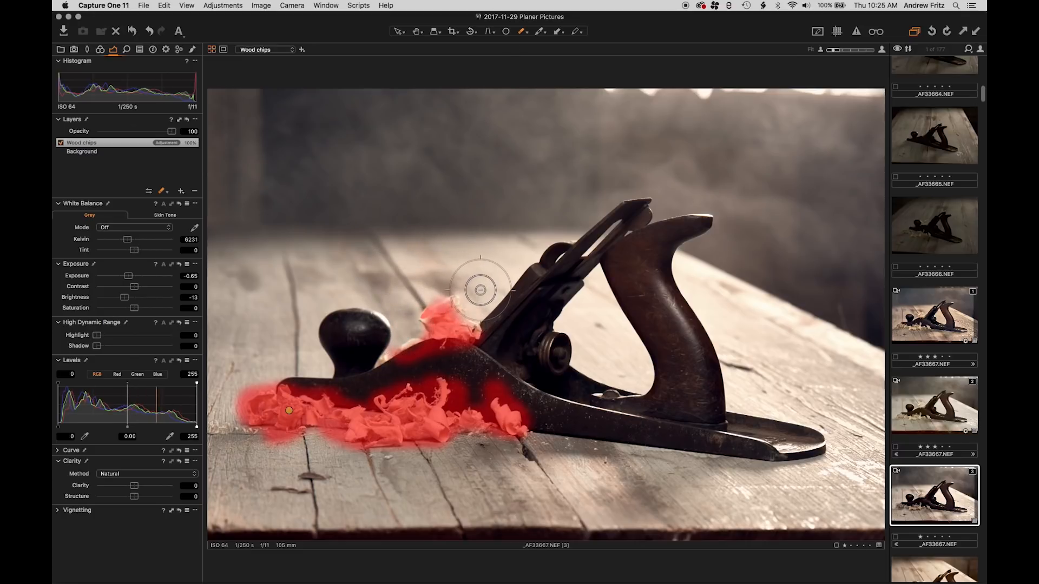
pyautogui.moveTo(511, 429)
pyautogui.mouseDown()
pyautogui.moveTo(537, 421)
pyautogui.moveTo(531, 399)
pyautogui.moveTo(501, 379)
pyautogui.moveTo(480, 382)
pyautogui.mouseUp()
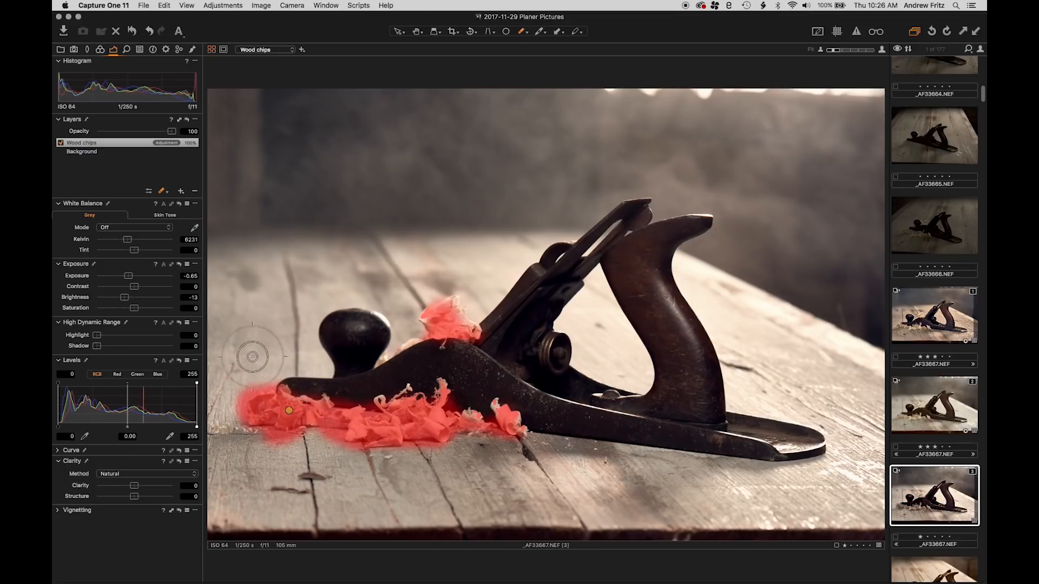
pyautogui.moveTo(253, 357)
pyautogui.mouseDown()
pyautogui.moveTo(224, 410)
pyautogui.moveTo(263, 447)
pyautogui.moveTo(303, 458)
pyautogui.moveTo(323, 446)
pyautogui.moveTo(348, 459)
pyautogui.moveTo(479, 460)
pyautogui.mouseUp()
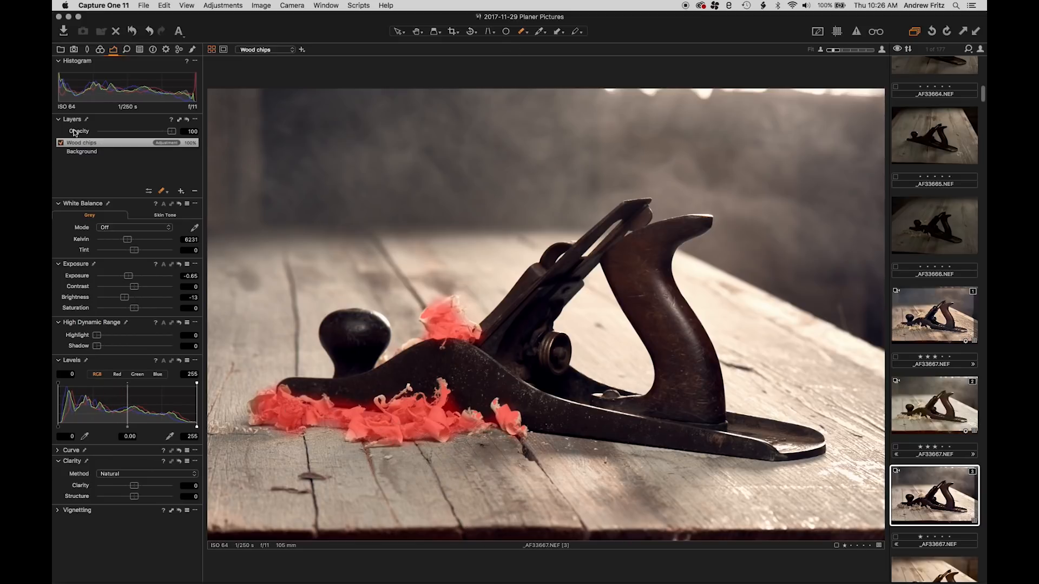
# Refine the Wood chips layer's mask with a radius of 181 and hide the mask overlay
pyautogui.rightClick(74, 145)
pyautogui.click(93, 186)
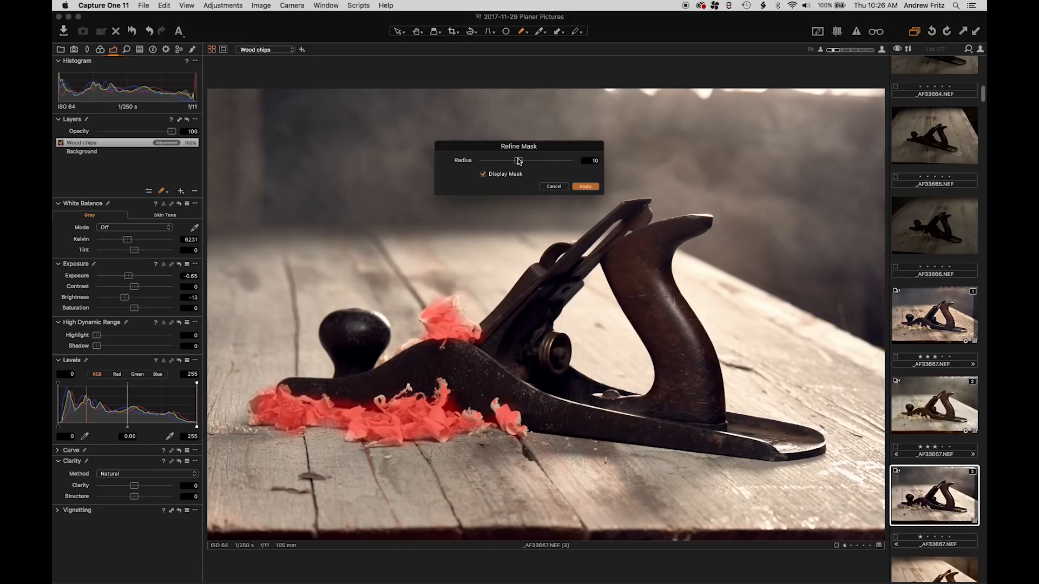
pyautogui.moveTo(518, 160); pyautogui.dragTo(565, 162)
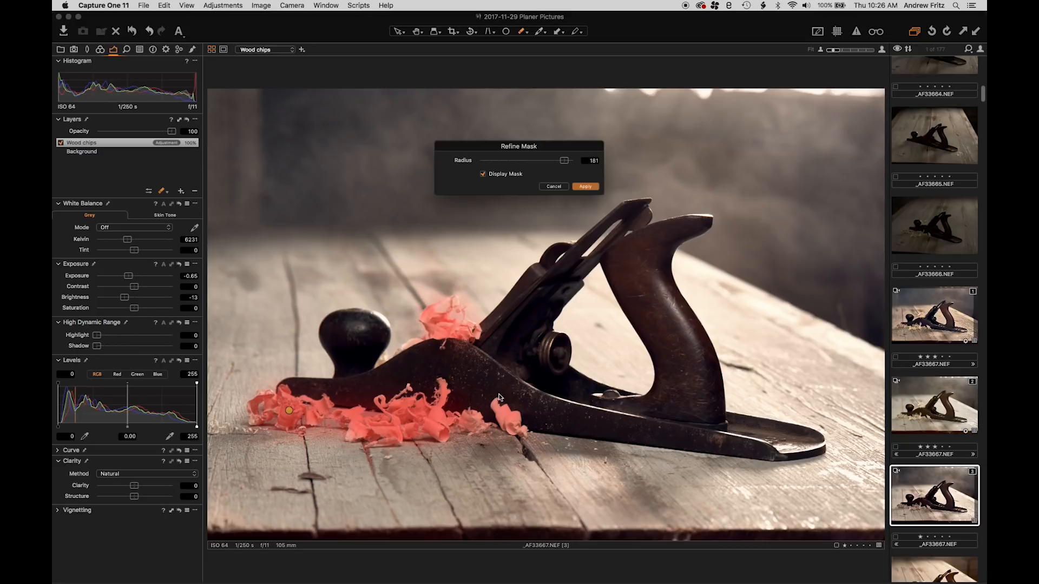
pyautogui.click(584, 186)
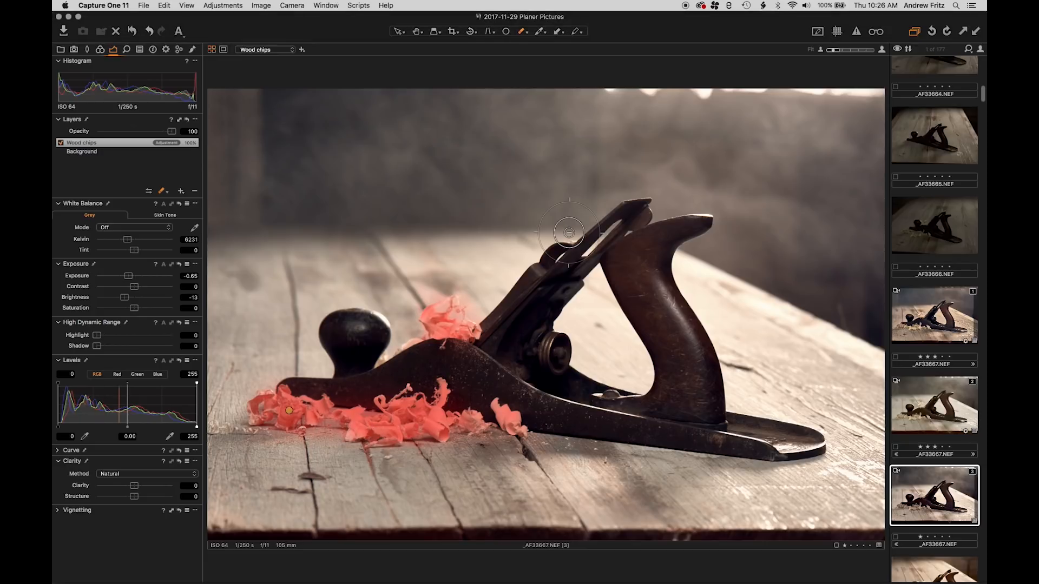
pyautogui.press('m')
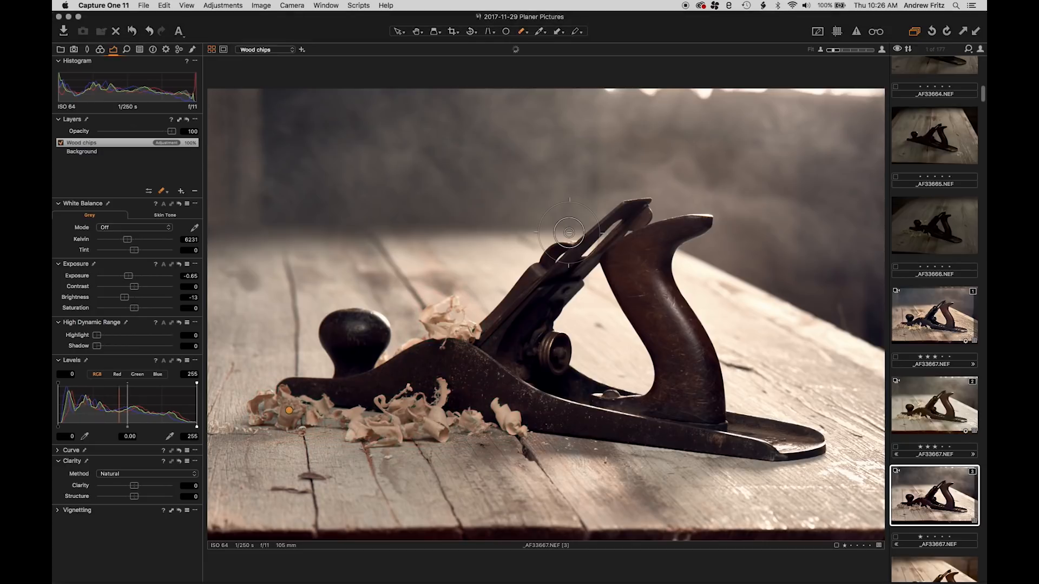
# Reset the Wood chips layer's Exposure to 0, set Highlight recovery to 100 and Brightness to -22
pyautogui.doubleClick(130, 277)
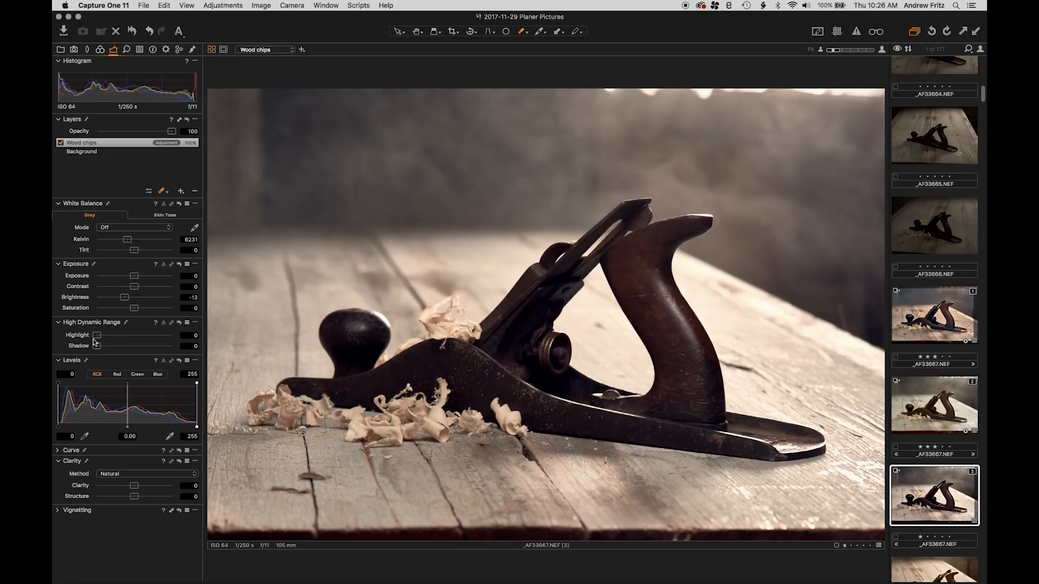
pyautogui.doubleClick(125, 297)
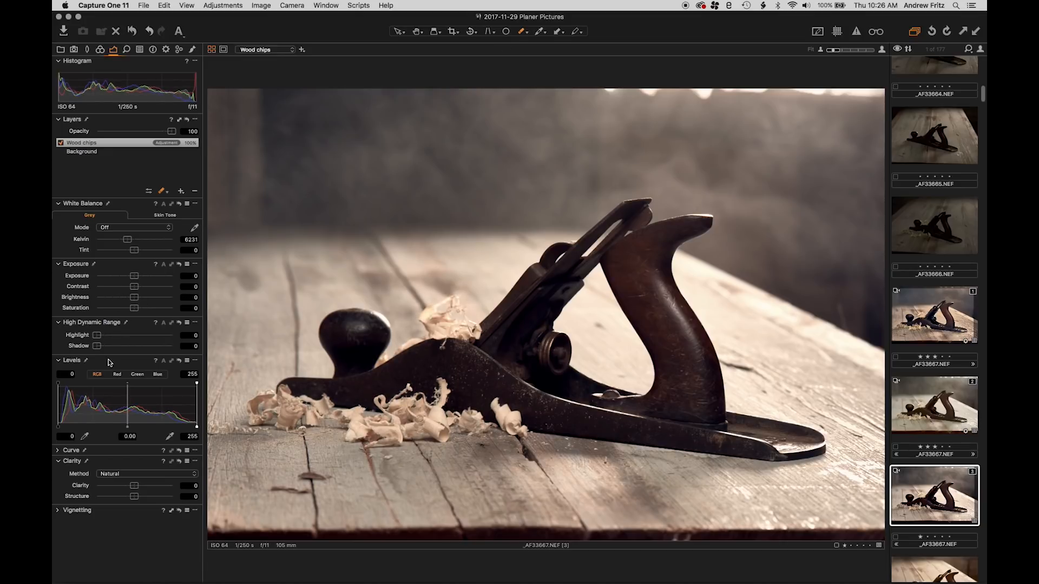
pyautogui.moveTo(94, 335); pyautogui.dragTo(126, 337)
pyautogui.moveTo(128, 297); pyautogui.dragTo(118, 298)
pyautogui.moveTo(125, 336); pyautogui.dragTo(184, 342)
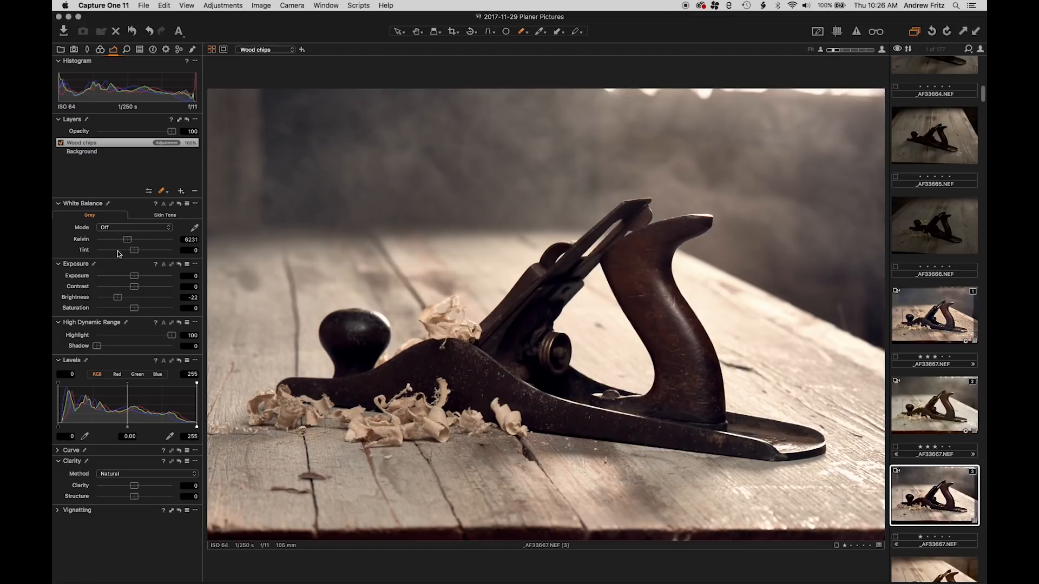
pyautogui.moveTo(138, 278); pyautogui.dragTo(149, 278)
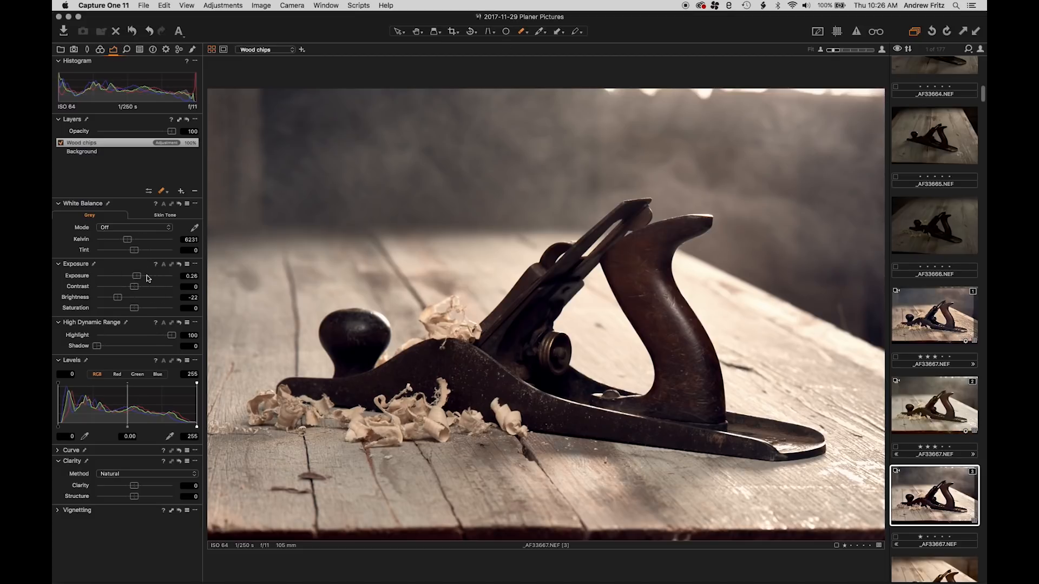
pyautogui.click(61, 143)
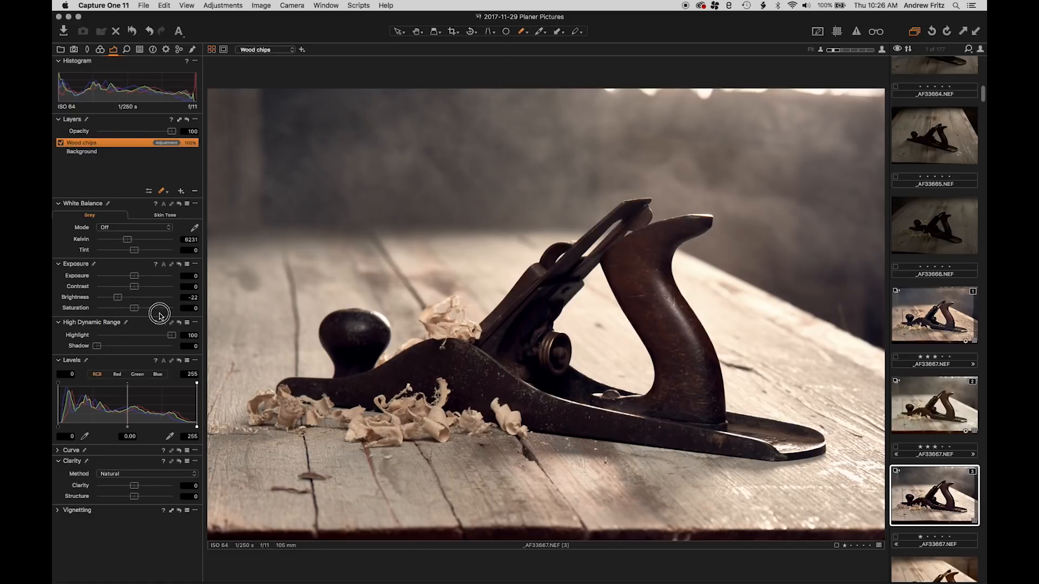
# Set the Wood chips layer's Saturation to 31, Kelvin to 6917 and Brightness to -36, and compare with the layer switched off
pyautogui.moveTo(135, 308); pyautogui.dragTo(147, 309)
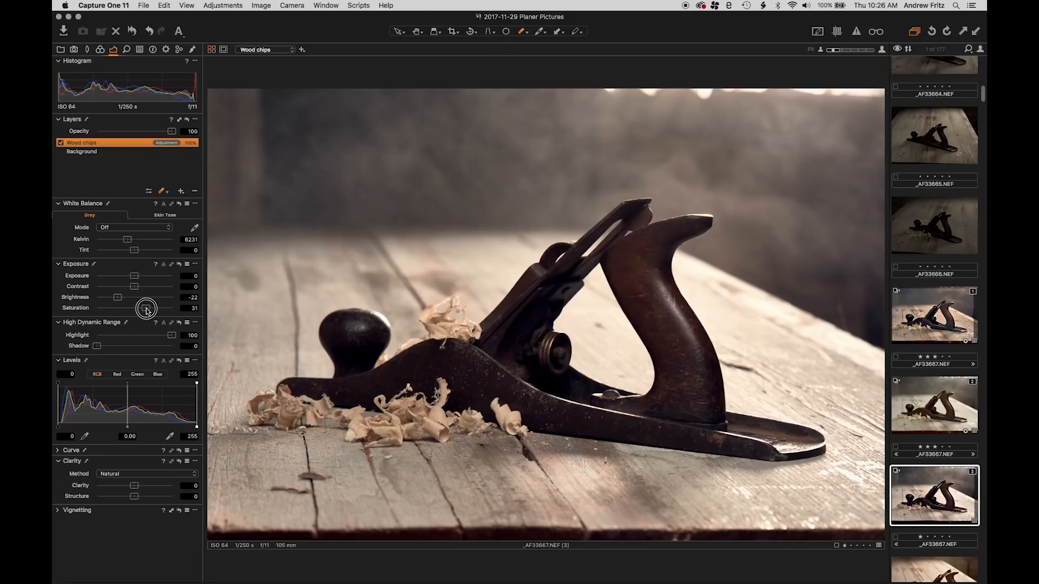
pyautogui.moveTo(130, 240); pyautogui.dragTo(106, 296)
pyautogui.doubleClick(138, 276)
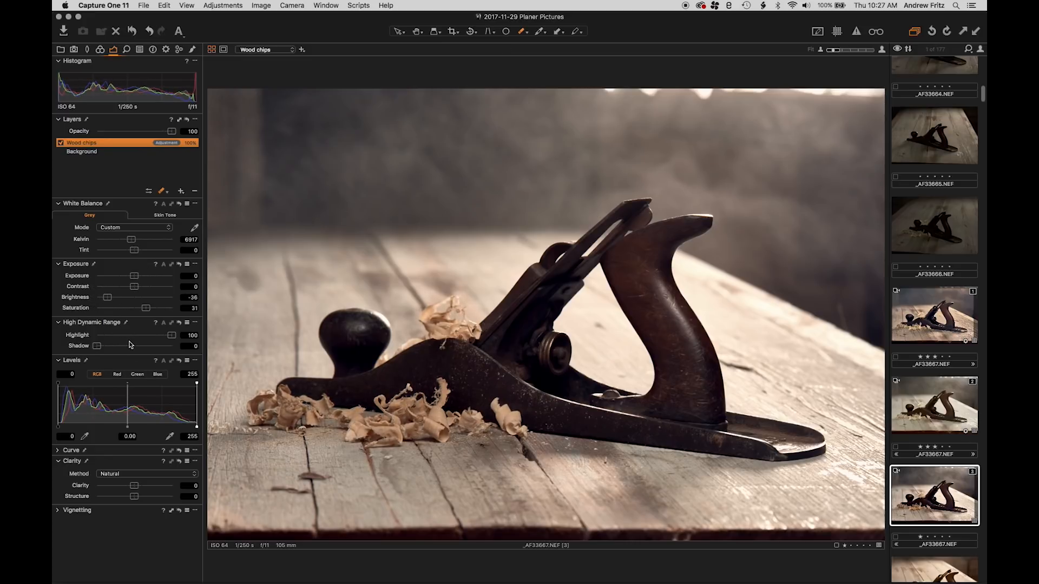
pyautogui.click(61, 143)
pyautogui.click(61, 143)
# Lower the Wood chips layer's opacity to 45
pyautogui.moveTo(171, 132); pyautogui.dragTo(214, 134)
pyautogui.click(169, 132)
pyautogui.moveTo(169, 132)
pyautogui.mouseDown()
pyautogui.moveTo(120, 130)
pyautogui.moveTo(172, 131)
pyautogui.mouseUp()
pyautogui.moveTo(171, 132); pyautogui.dragTo(131, 127)
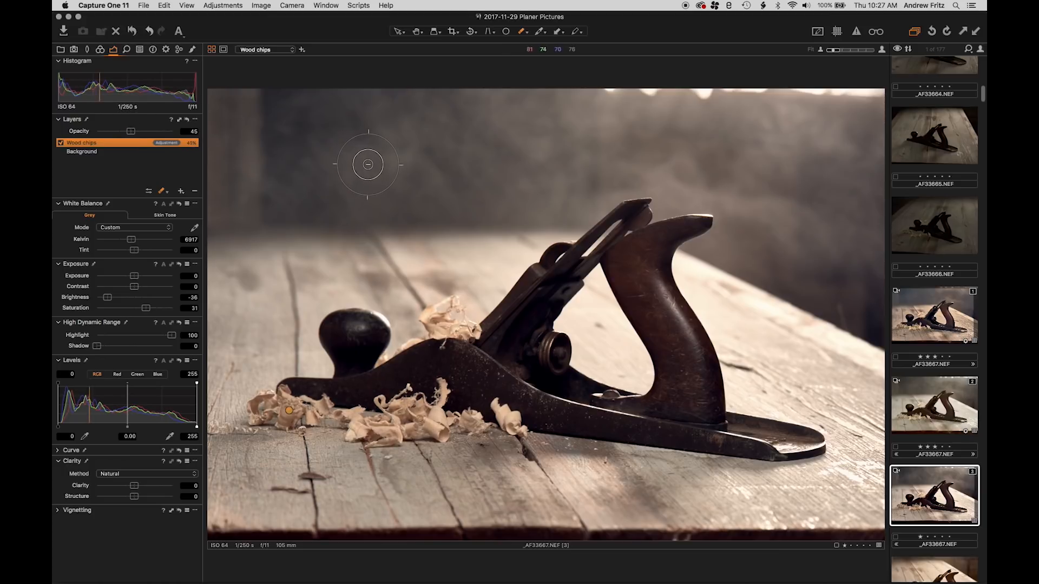
pyautogui.rightClick(94, 143)
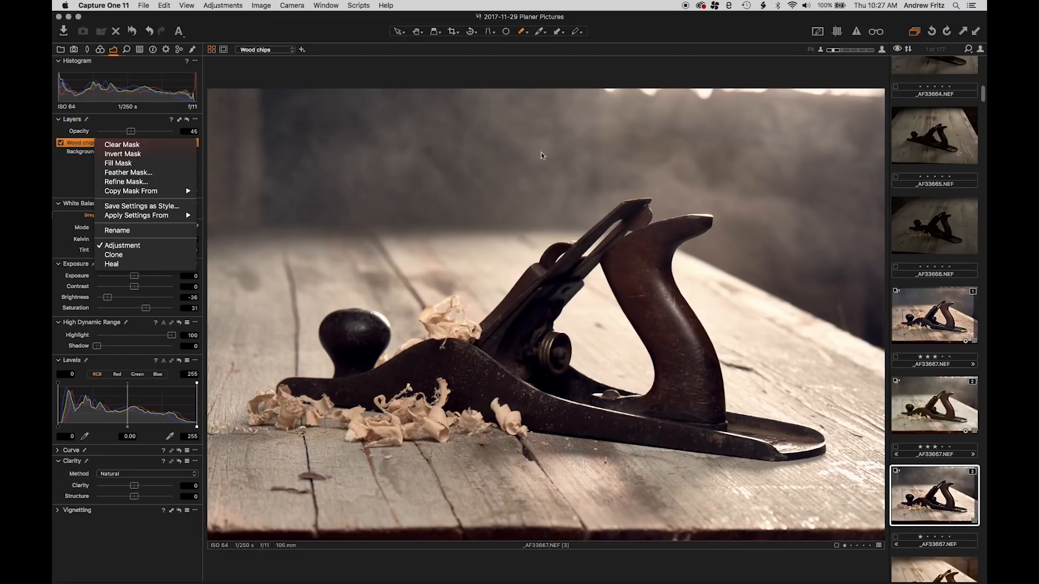
pyautogui.click(58, 175)
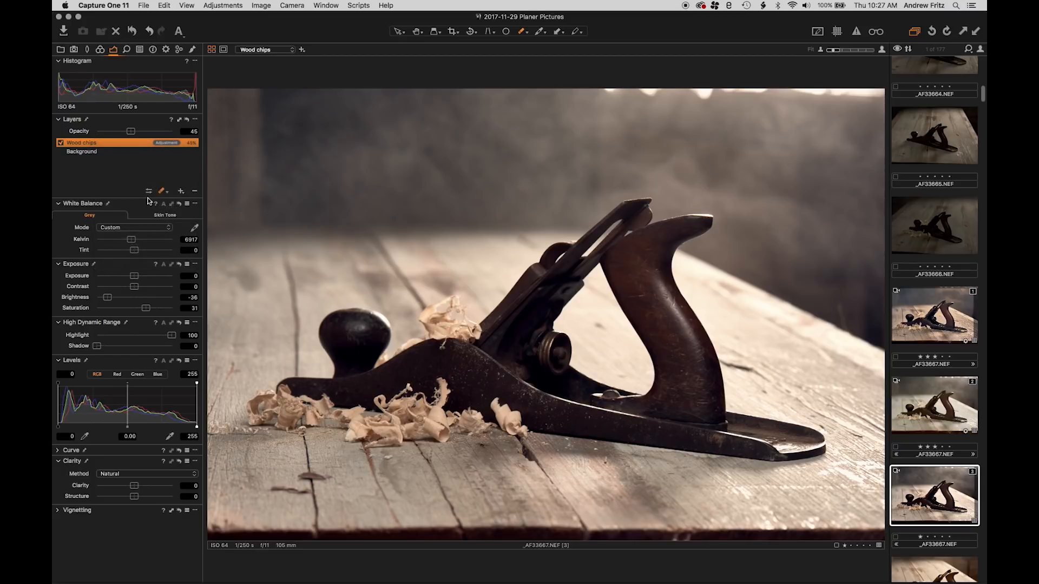
# Add a new adjustment layer and name it "Fill Me"
pyautogui.click(180, 192)
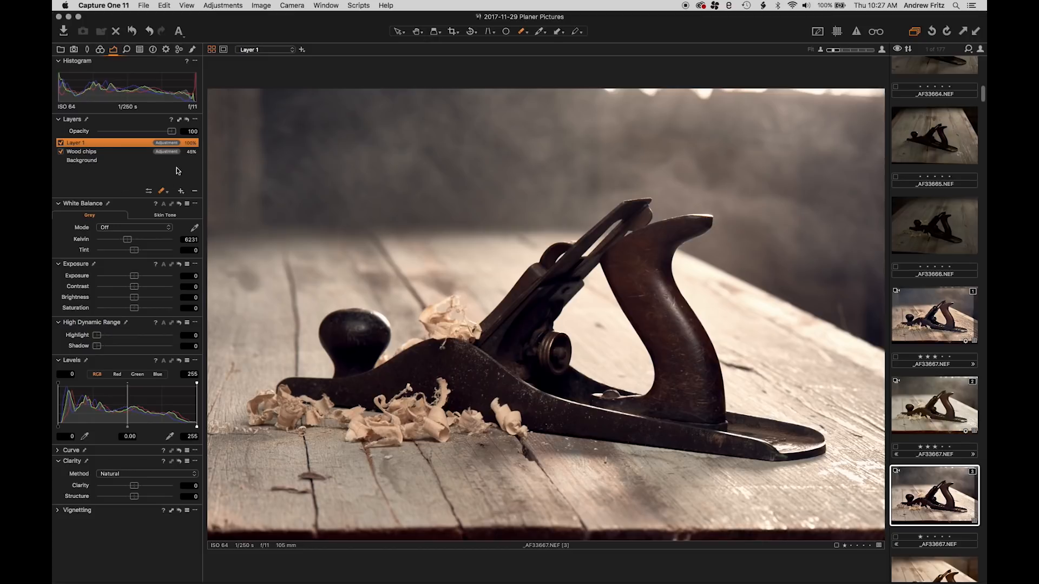
pyautogui.doubleClick(109, 146)
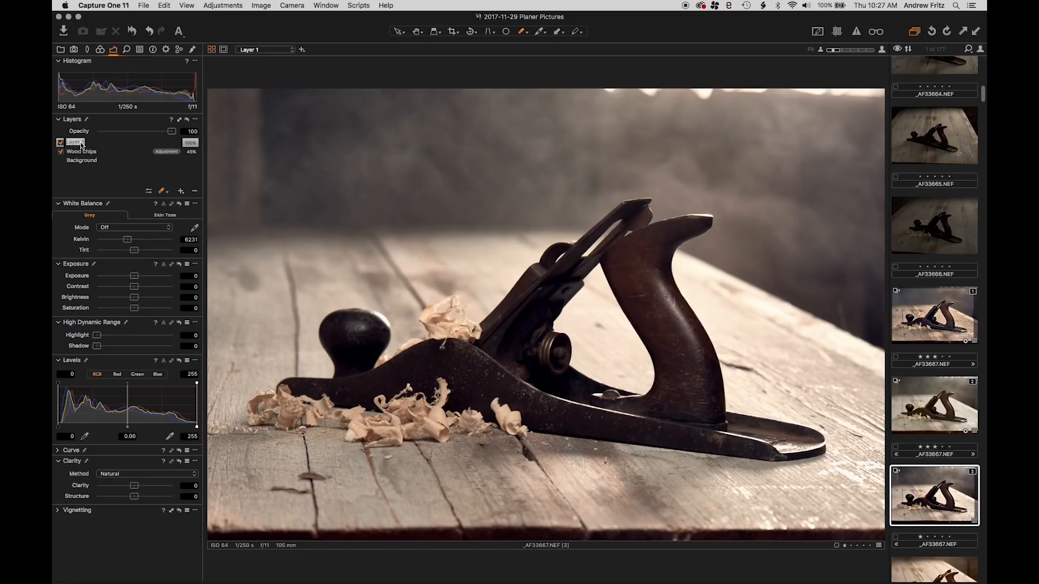
pyautogui.write('Fill Me')
pyautogui.press('Return')
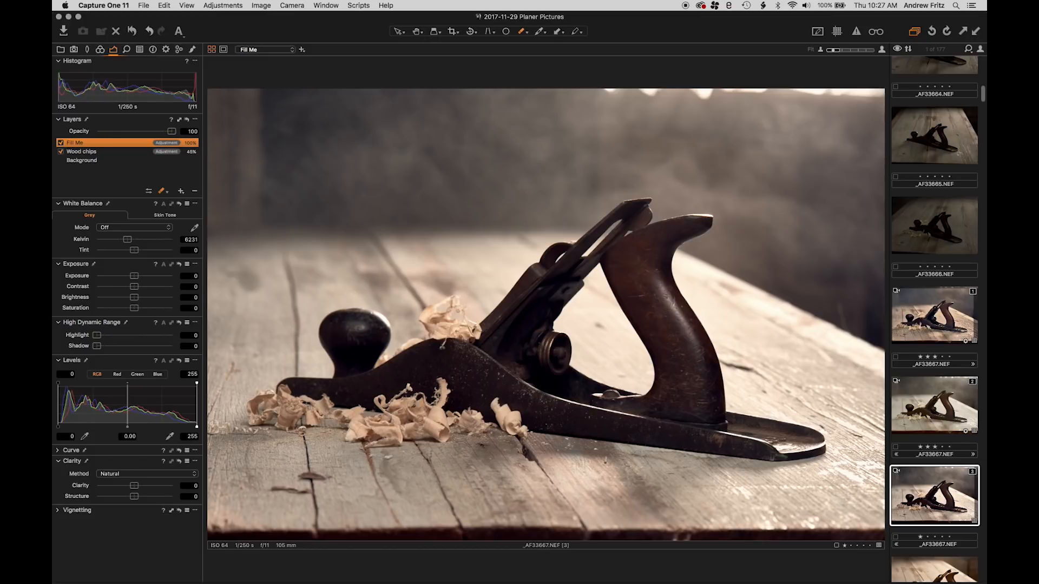
# Fill the Fill Me layer's mask over the whole image, display the mask overlay, and invert the mask to empty it
pyautogui.rightClick(97, 145)
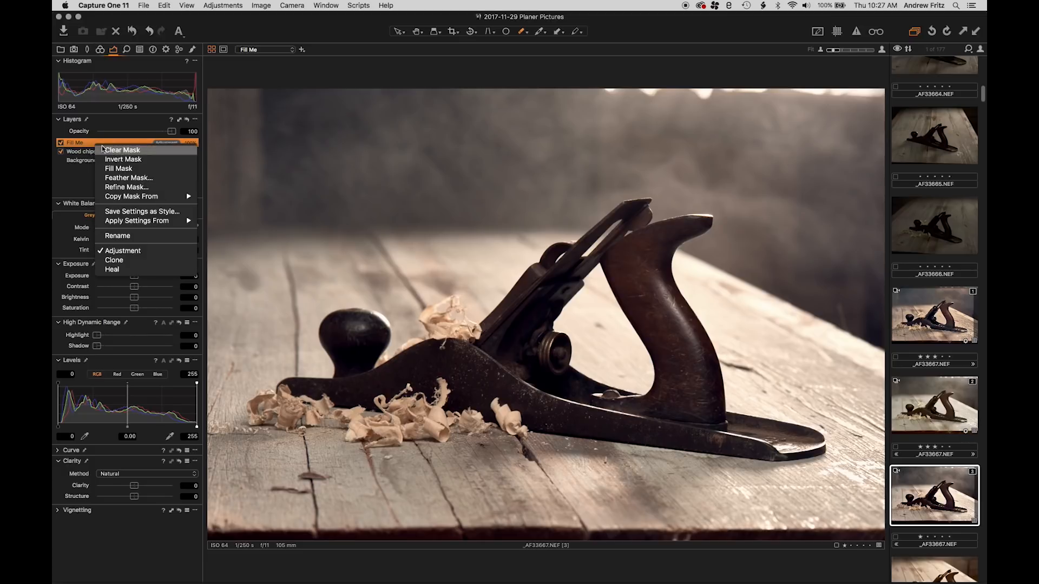
pyautogui.click(135, 169)
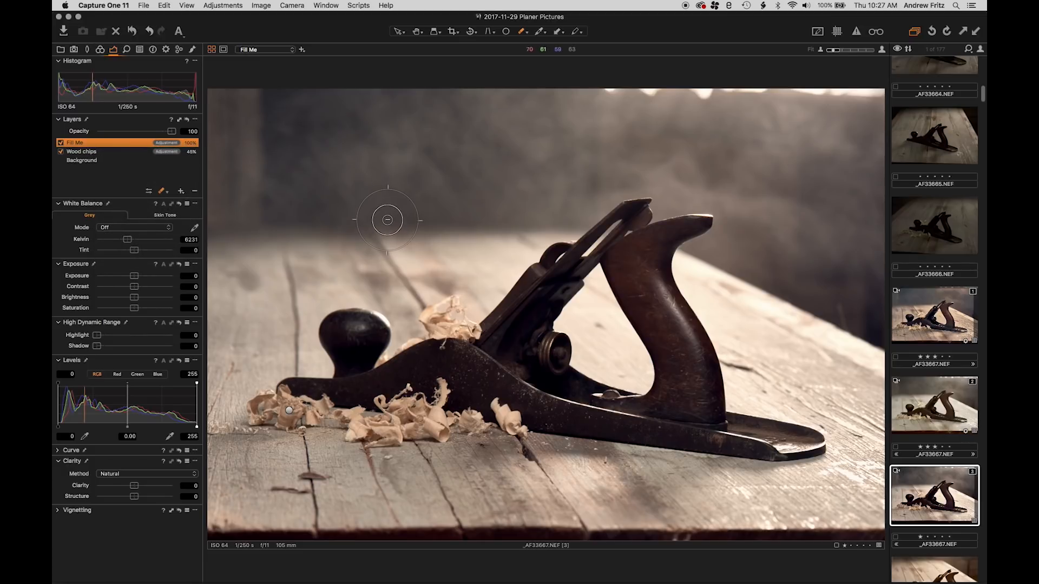
pyautogui.press('m')
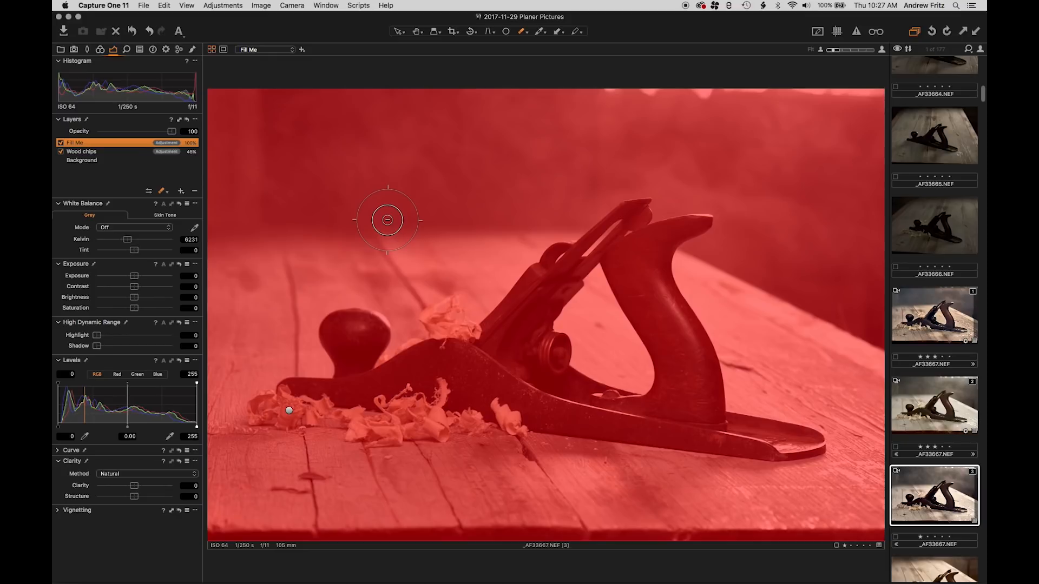
pyautogui.rightClick(346, 175)
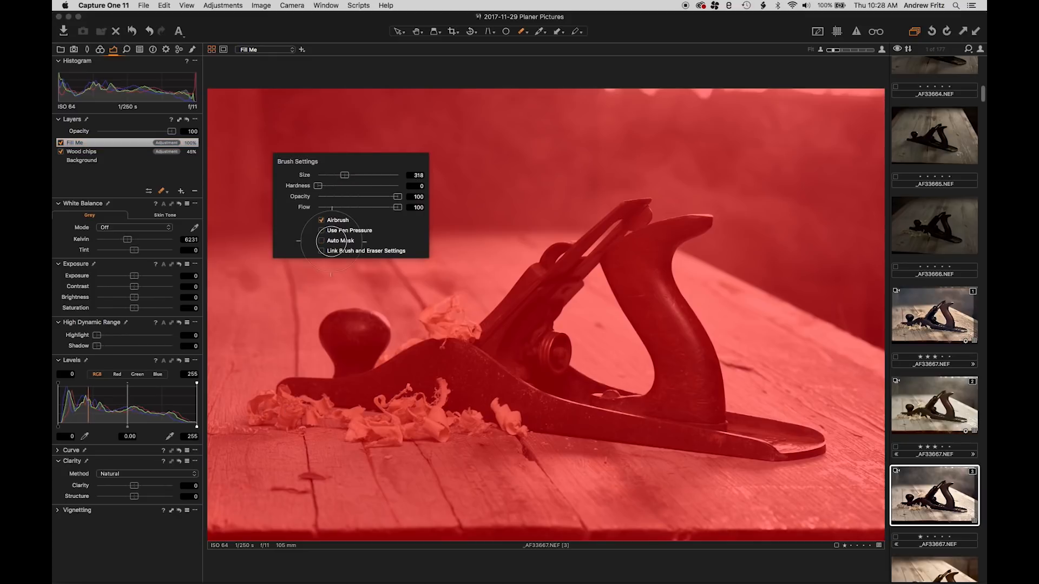
pyautogui.rightClick(145, 142)
pyautogui.click(171, 156)
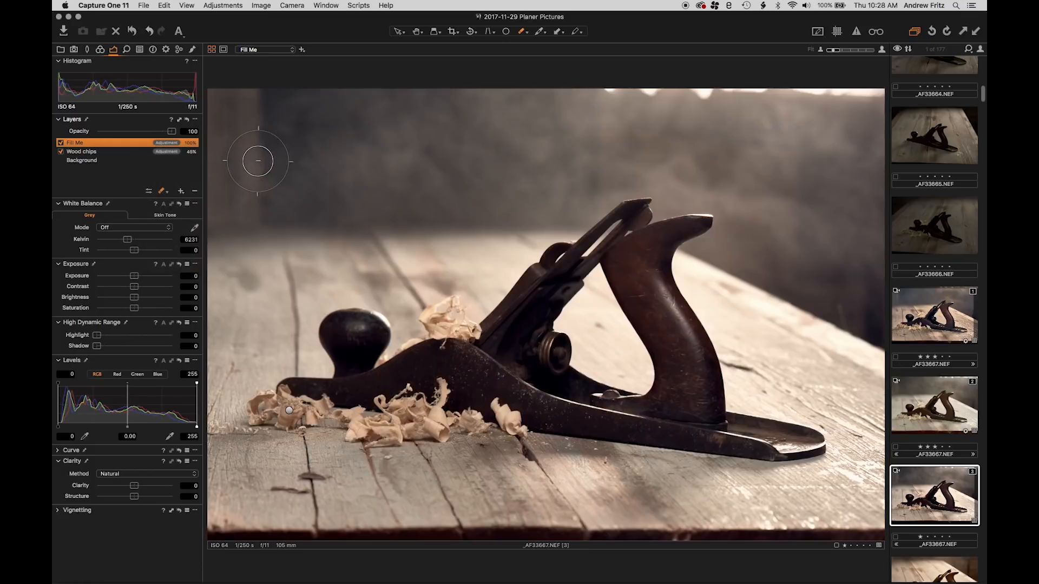
# Paint a closed loop on the Fill Me layer's mask over the blurred background, and fill the loop's interior
pyautogui.rightClick(351, 172)
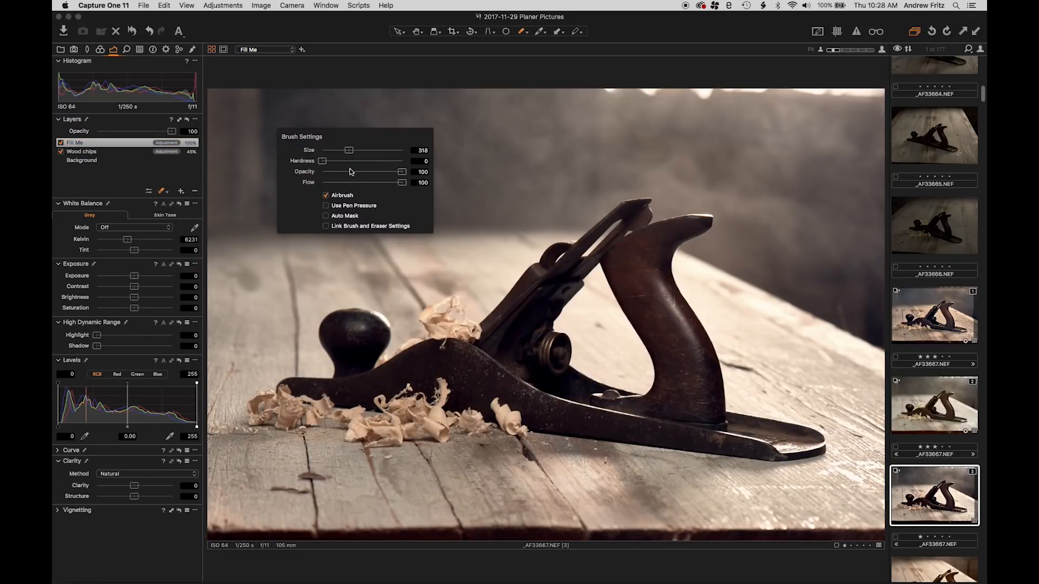
pyautogui.click(162, 191)
pyautogui.click(246, 198)
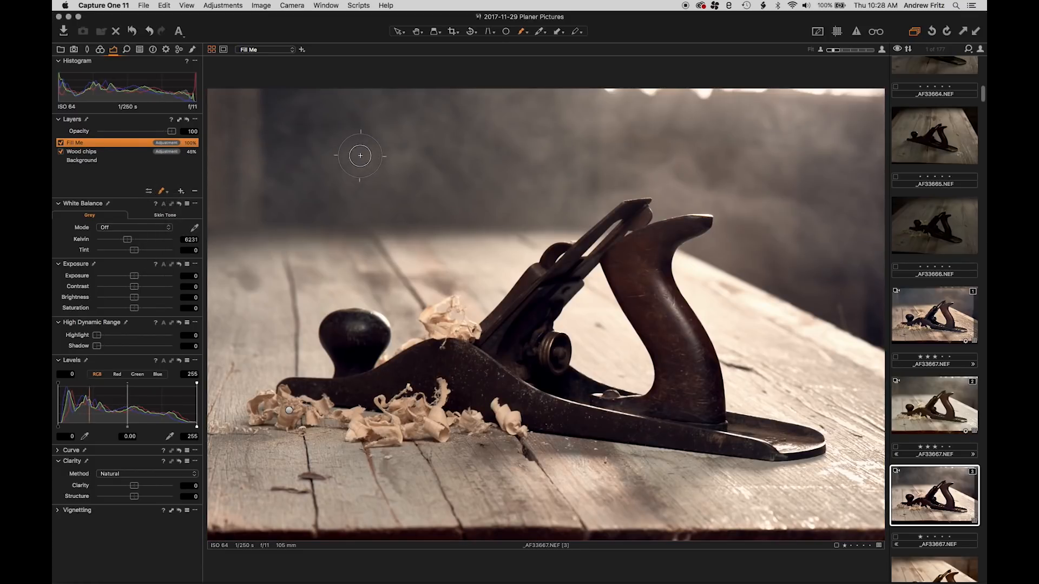
pyautogui.moveTo(359, 155)
pyautogui.mouseDown()
pyautogui.moveTo(324, 166)
pyautogui.moveTo(361, 256)
pyautogui.moveTo(379, 183)
pyautogui.moveTo(365, 177)
pyautogui.moveTo(369, 149)
pyautogui.moveTo(398, 201)
pyautogui.moveTo(419, 211)
pyautogui.moveTo(390, 248)
pyautogui.moveTo(344, 258)
pyautogui.moveTo(292, 233)
pyautogui.moveTo(292, 178)
pyautogui.mouseUp()
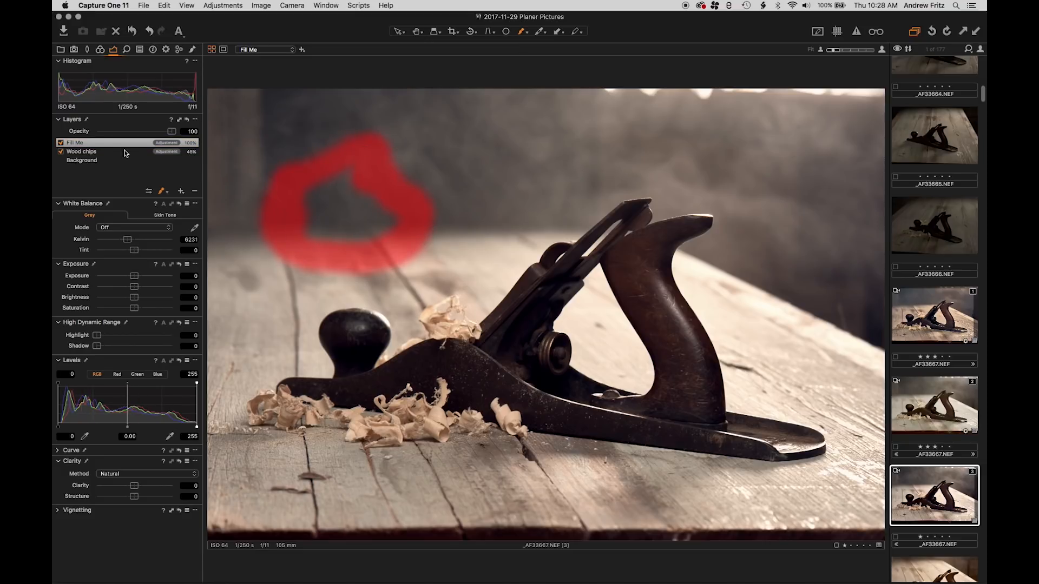
pyautogui.rightClick(90, 143)
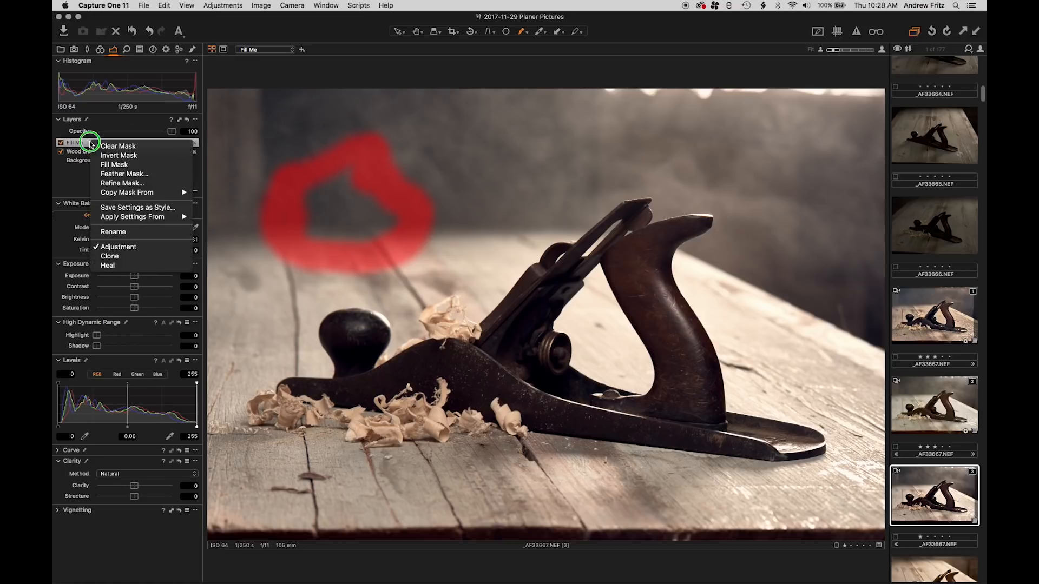
pyautogui.click(98, 164)
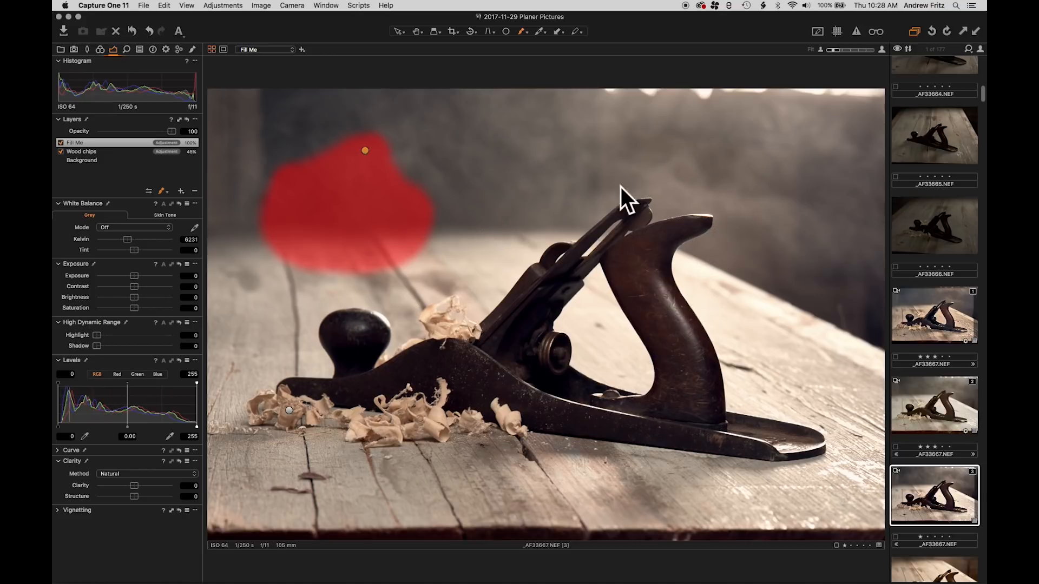
# Feather the Fill Me layer's mask with a radius of about 16.7 and the mask displayed
pyautogui.rightClick(94, 143)
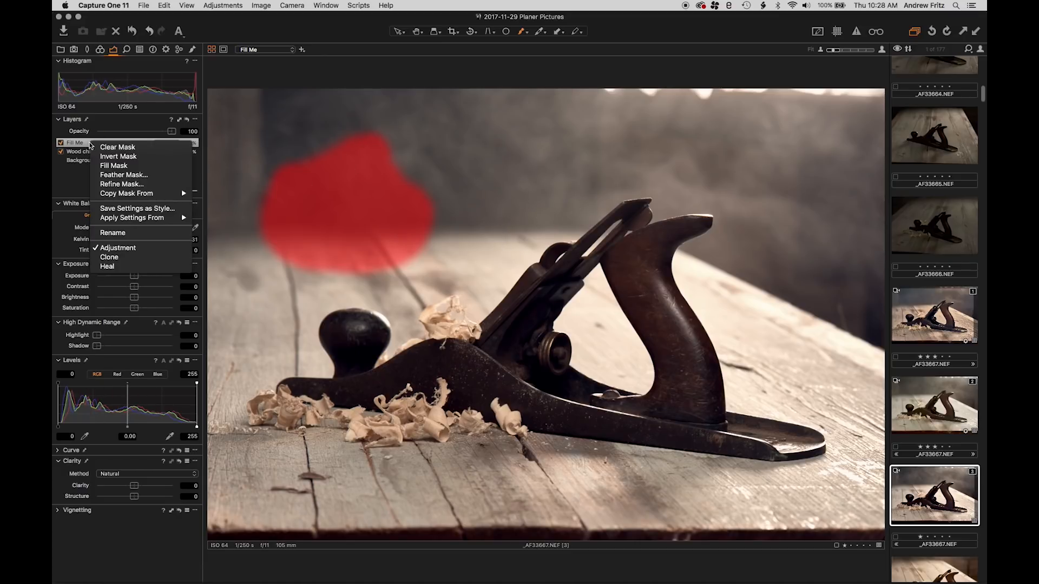
pyautogui.click(124, 175)
pyautogui.moveTo(529, 161)
pyautogui.mouseDown()
pyautogui.moveTo(560, 161)
pyautogui.moveTo(450, 168)
pyautogui.moveTo(613, 159)
pyautogui.moveTo(494, 162)
pyautogui.moveTo(537, 167)
pyautogui.mouseUp()
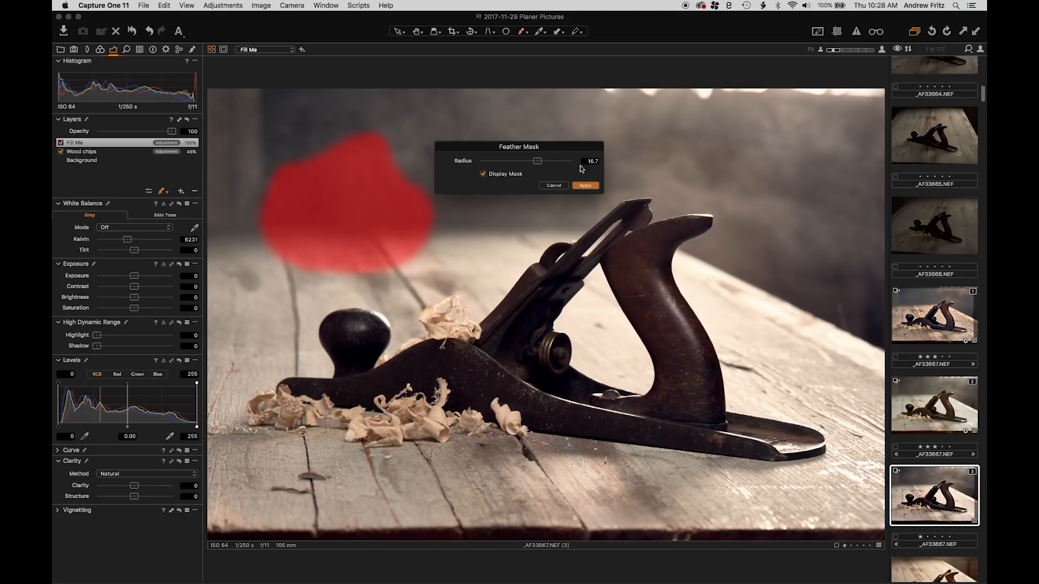
pyautogui.moveTo(541, 162)
pyautogui.mouseDown()
pyautogui.moveTo(558, 163)
pyautogui.moveTo(537, 164)
pyautogui.mouseUp()
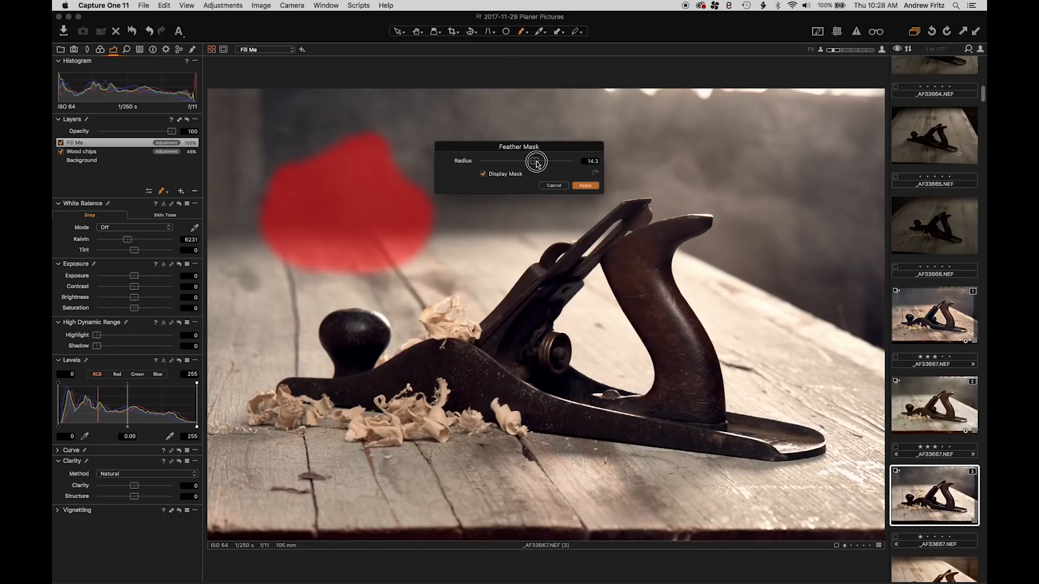
pyautogui.click(592, 187)
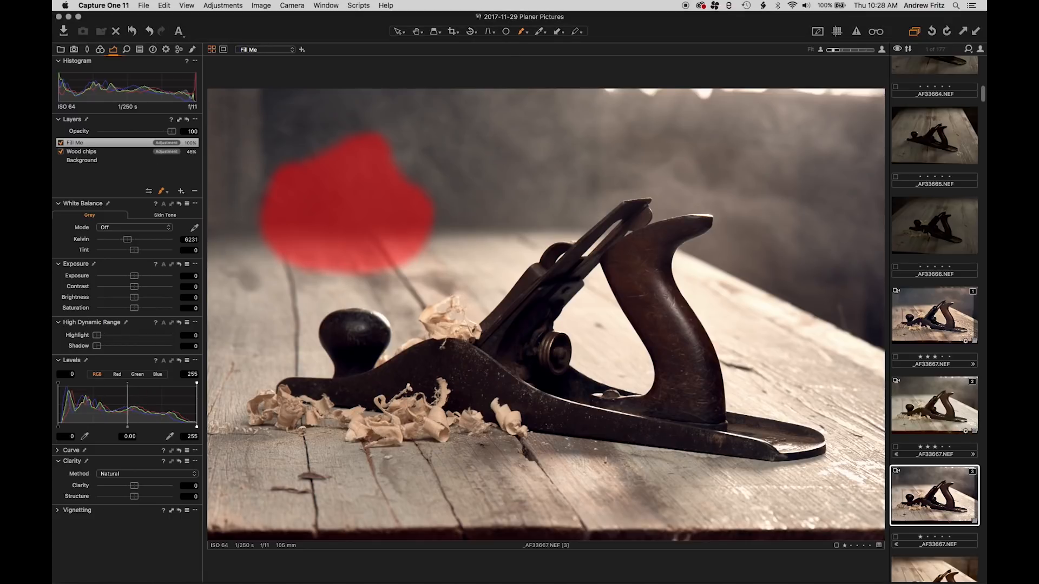
# Delete the Fill Me layer
pyautogui.rightClick(85, 146)
pyautogui.moveTo(136, 199)
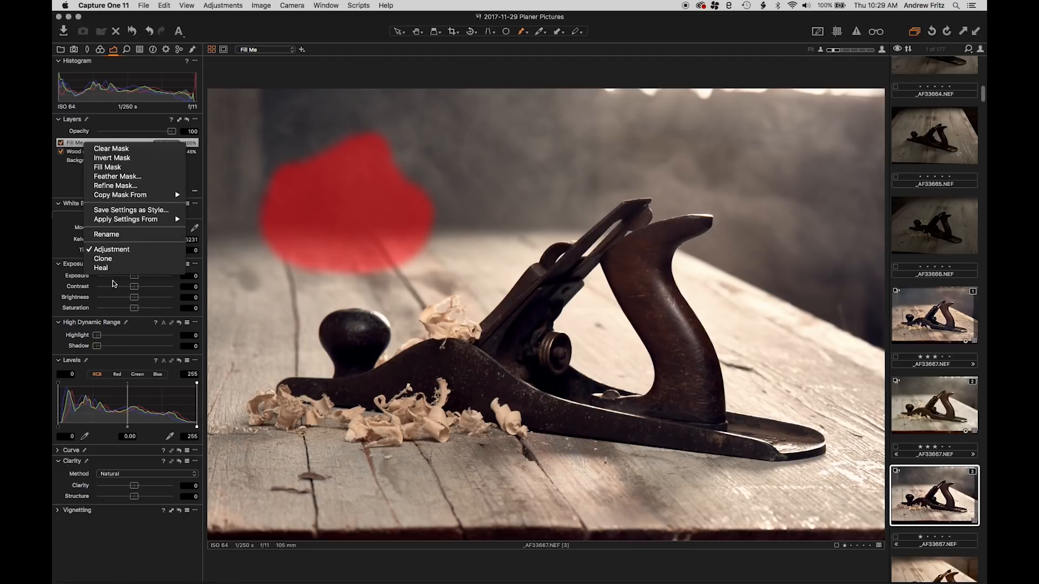
pyautogui.click(133, 133)
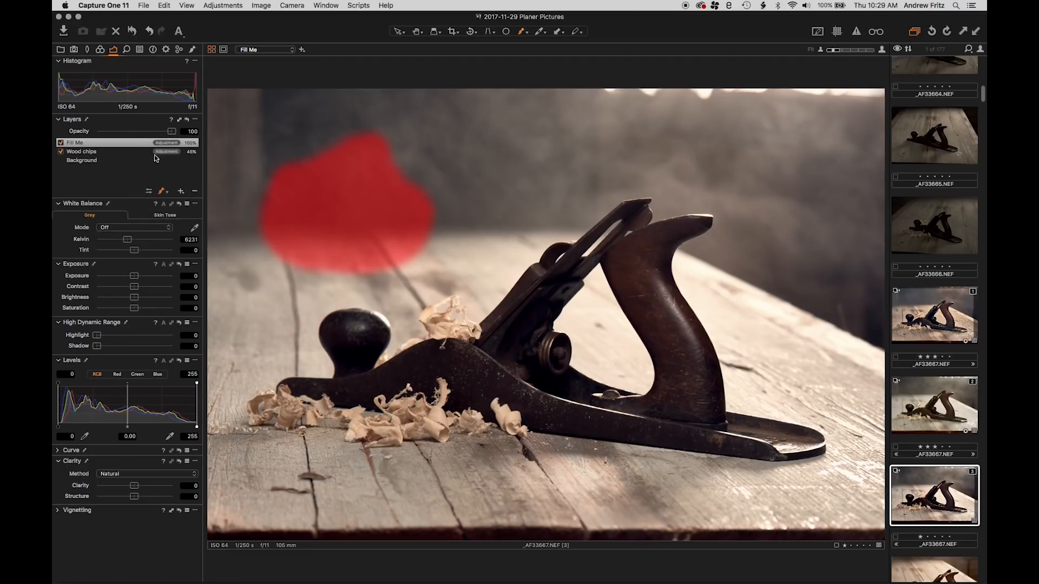
pyautogui.click(194, 191)
pyautogui.click(161, 192)
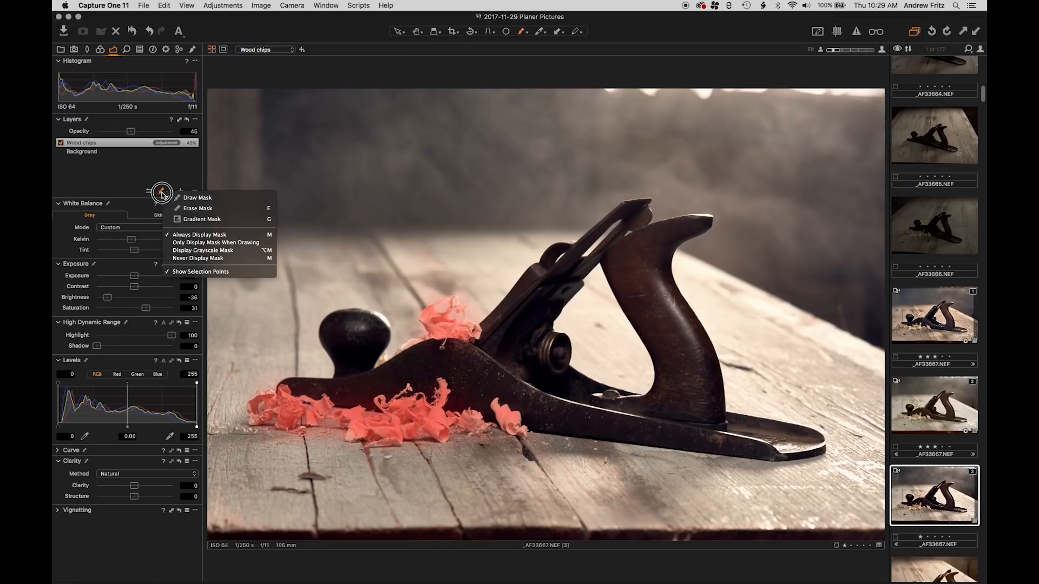
pyautogui.click(129, 173)
# Add a new empty layer above Wood chips and remove it again
pyautogui.click(182, 192)
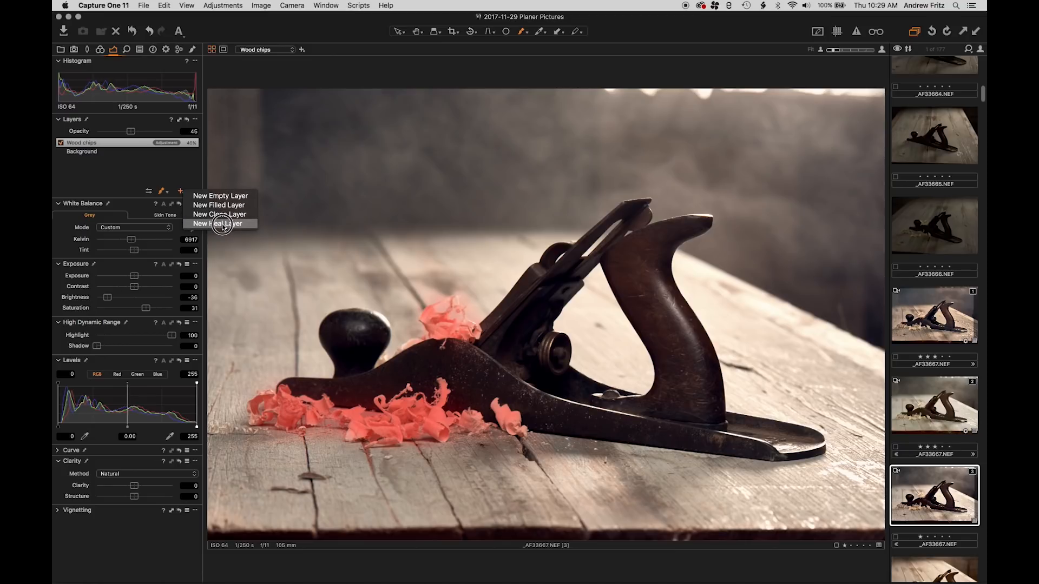
pyautogui.click(223, 192)
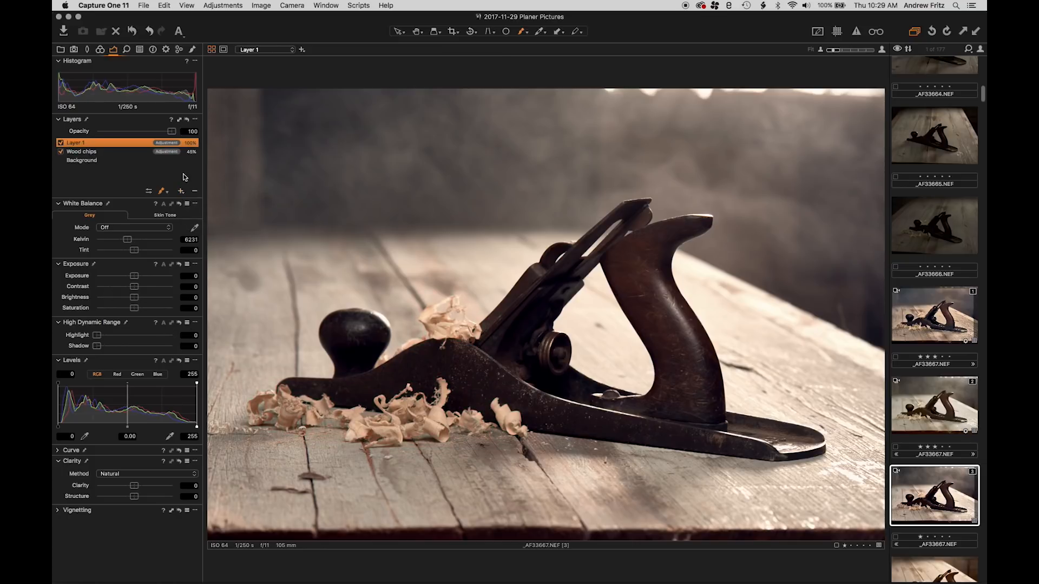
pyautogui.click(194, 191)
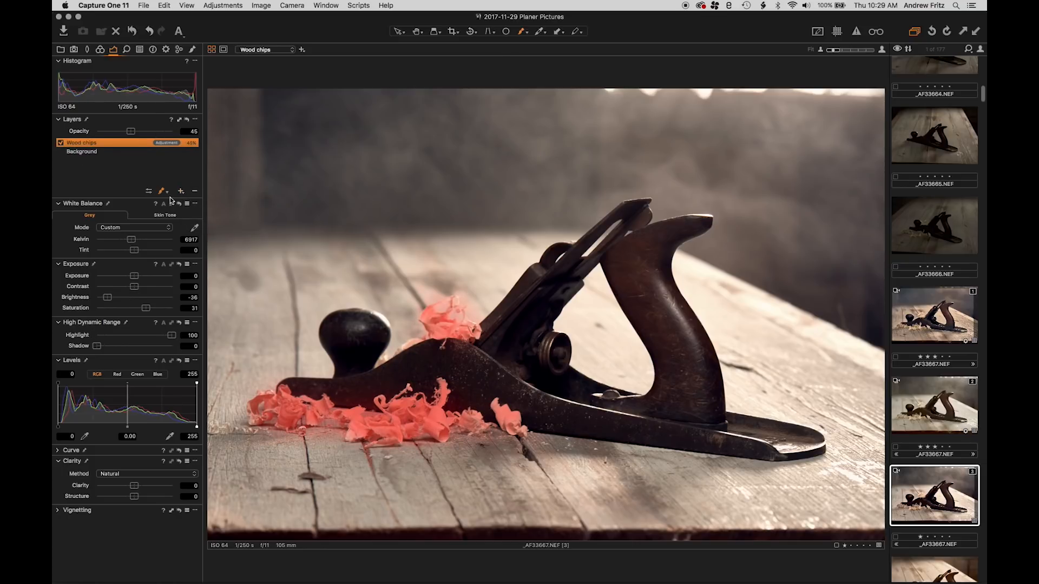
# Add a new filled layer above Wood chips, try its Exposure adjustment, and remove the layer again
pyautogui.click(180, 192)
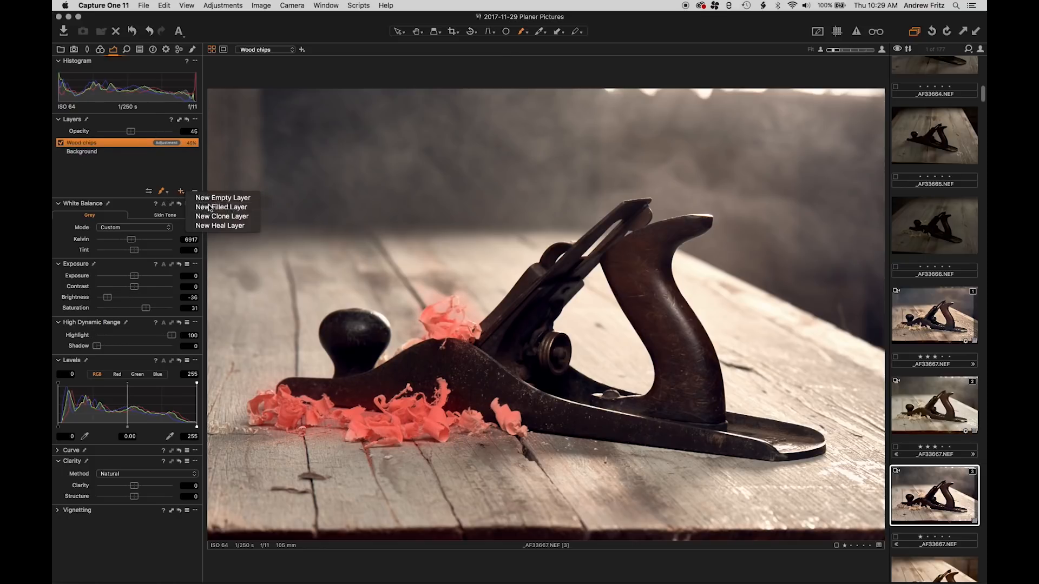
pyautogui.click(219, 194)
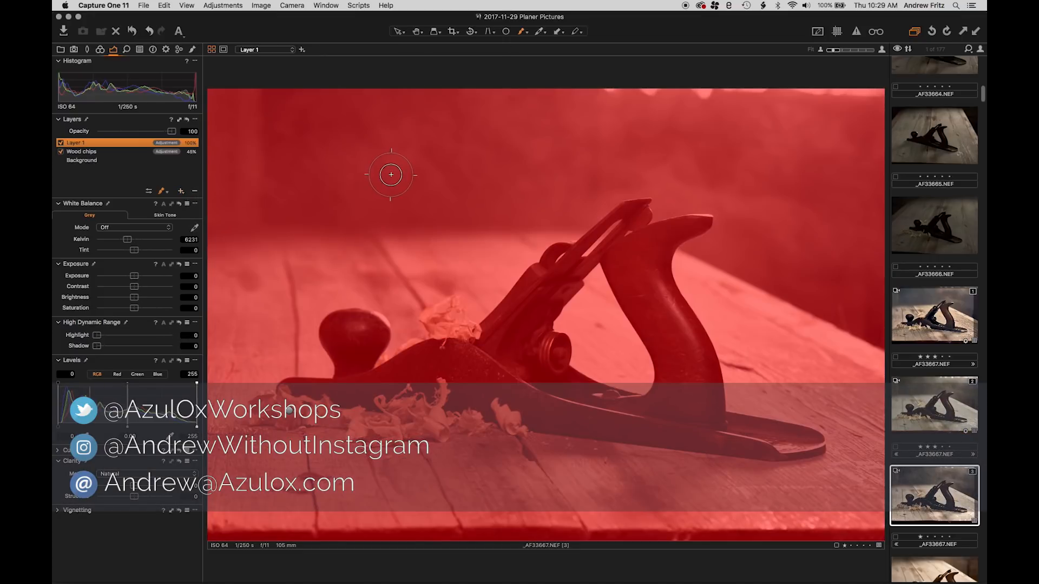
pyautogui.moveTo(134, 276)
pyautogui.mouseDown()
pyautogui.moveTo(148, 273)
pyautogui.moveTo(73, 273)
pyautogui.moveTo(133, 276)
pyautogui.mouseUp()
pyautogui.doubleClick(133, 276)
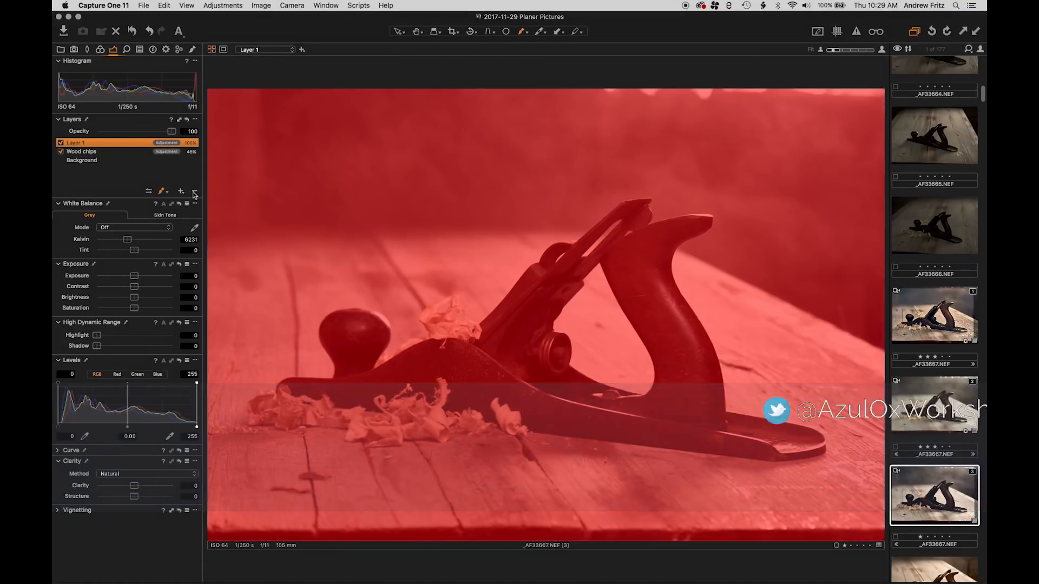
pyautogui.click(194, 193)
# Try cloning out the tabletop crack behind the front knob from adjacent wood on a new clone layer, and delete the layer
pyautogui.click(181, 191)
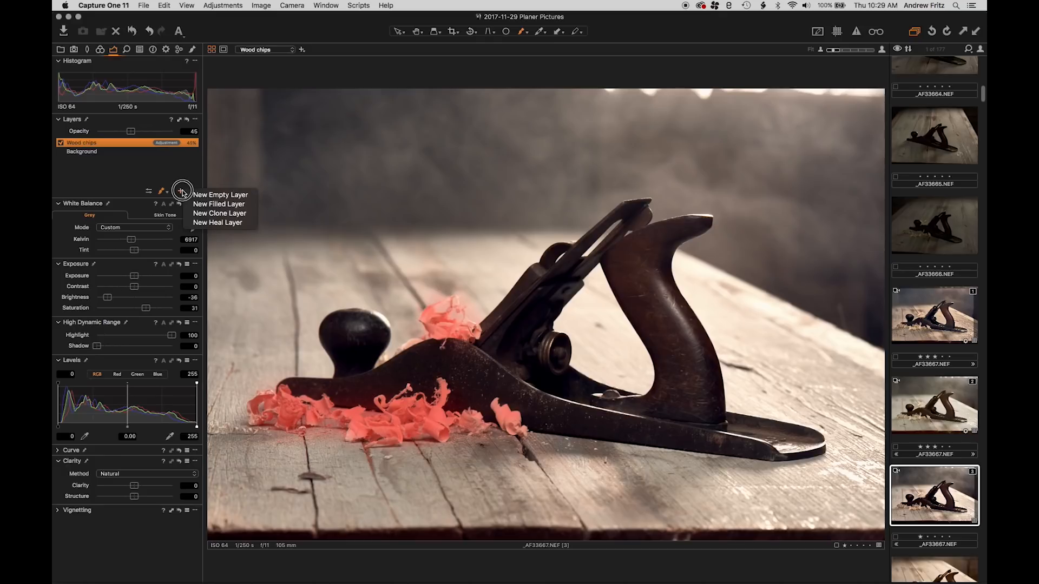
pyautogui.click(219, 213)
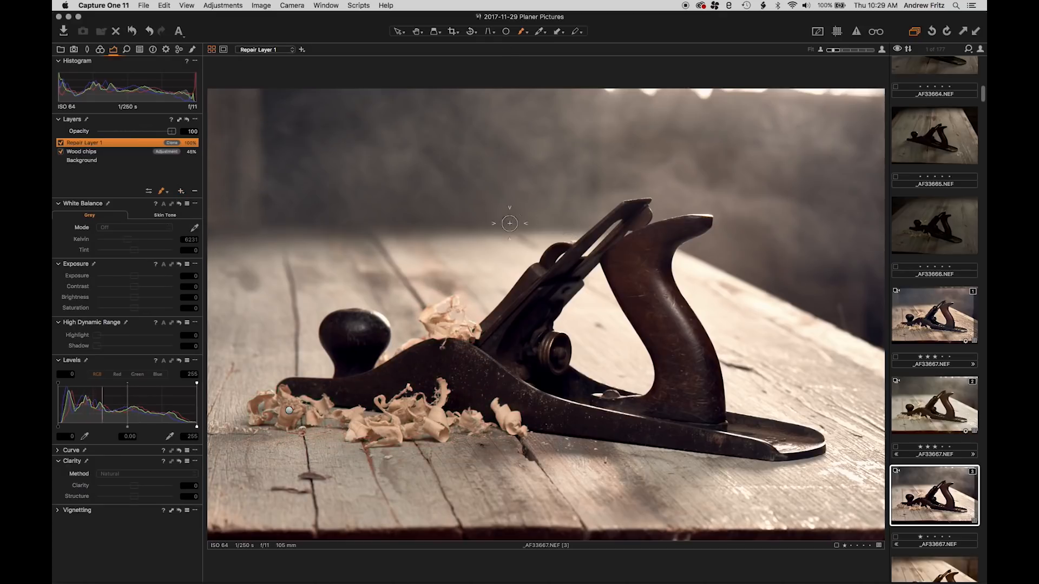
pyautogui.moveTo(286, 266); pyautogui.dragTo(297, 329)
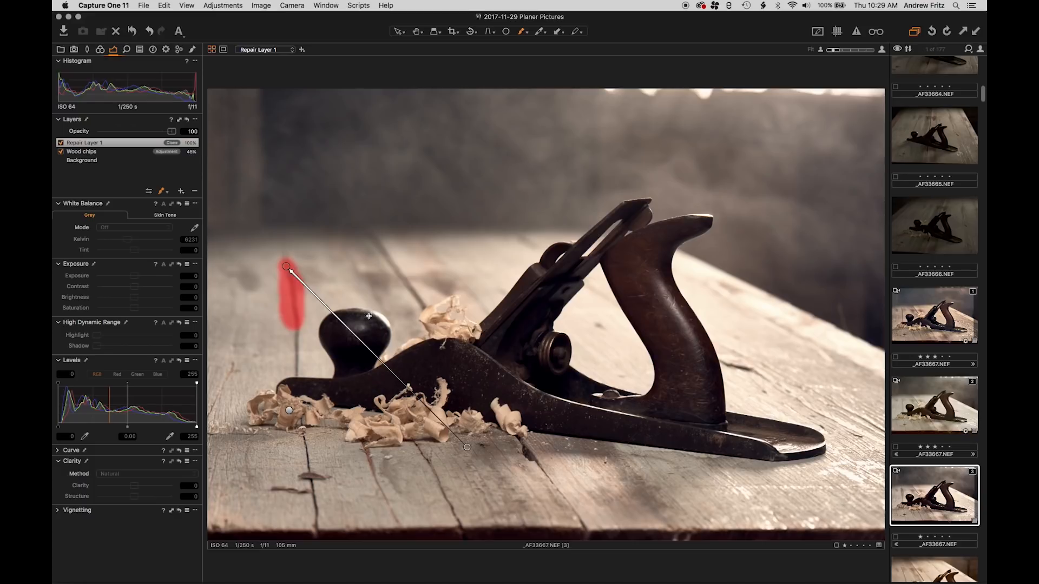
pyautogui.moveTo(467, 447)
pyautogui.mouseDown()
pyautogui.moveTo(420, 301)
pyautogui.moveTo(320, 268)
pyautogui.moveTo(317, 254)
pyautogui.moveTo(264, 267)
pyautogui.mouseUp()
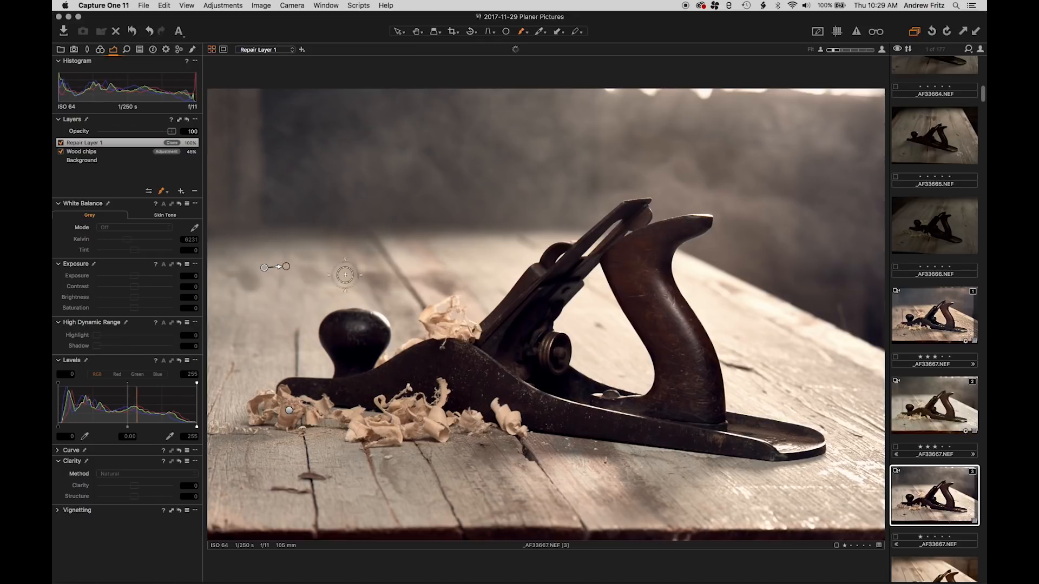
pyautogui.click(196, 191)
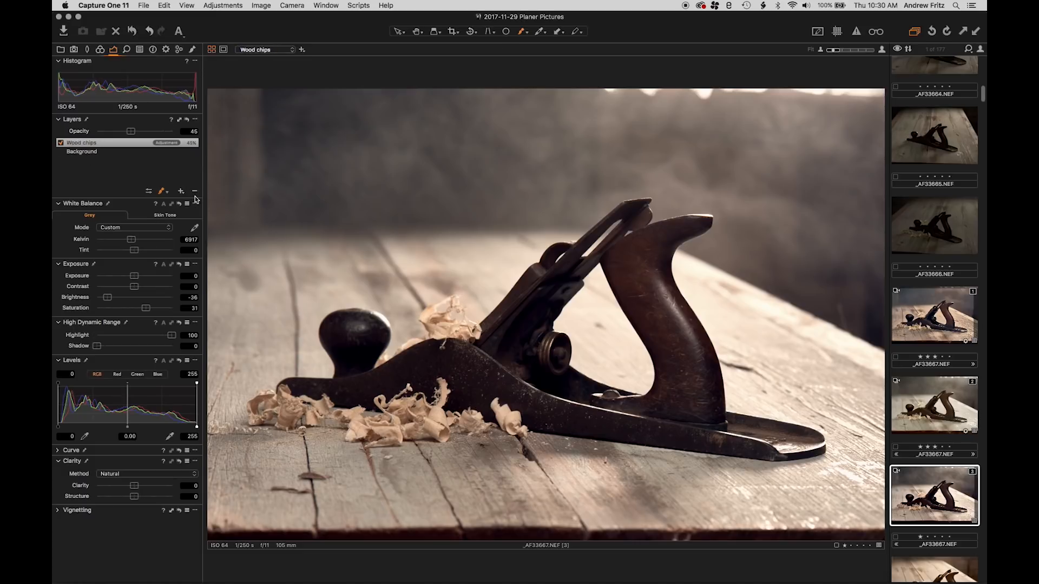
# Try healing the tabletop crack behind the front knob from adjacent wood on a new heal layer, and delete the layer
pyautogui.click(180, 191)
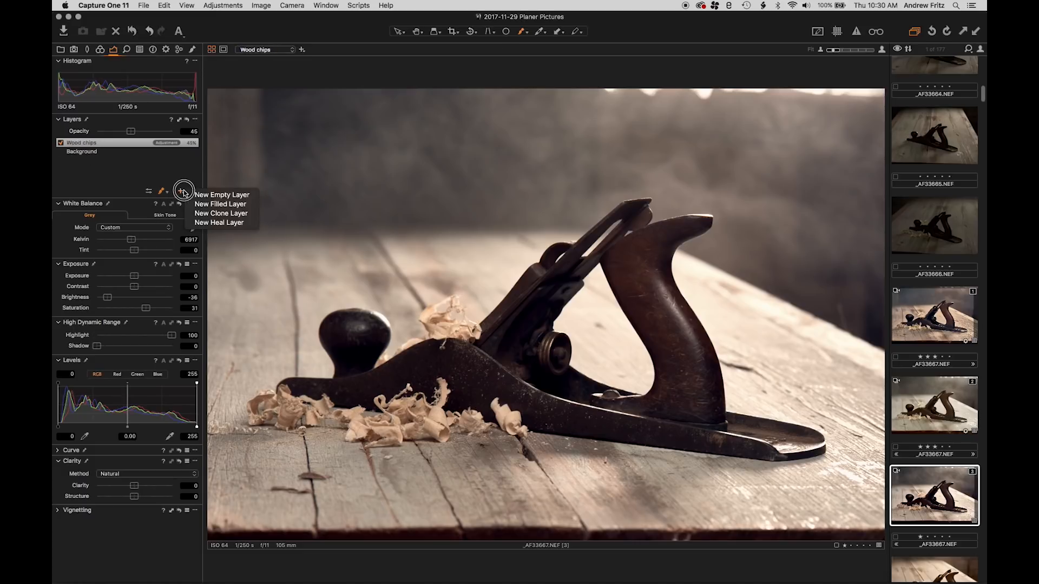
pyautogui.click(228, 223)
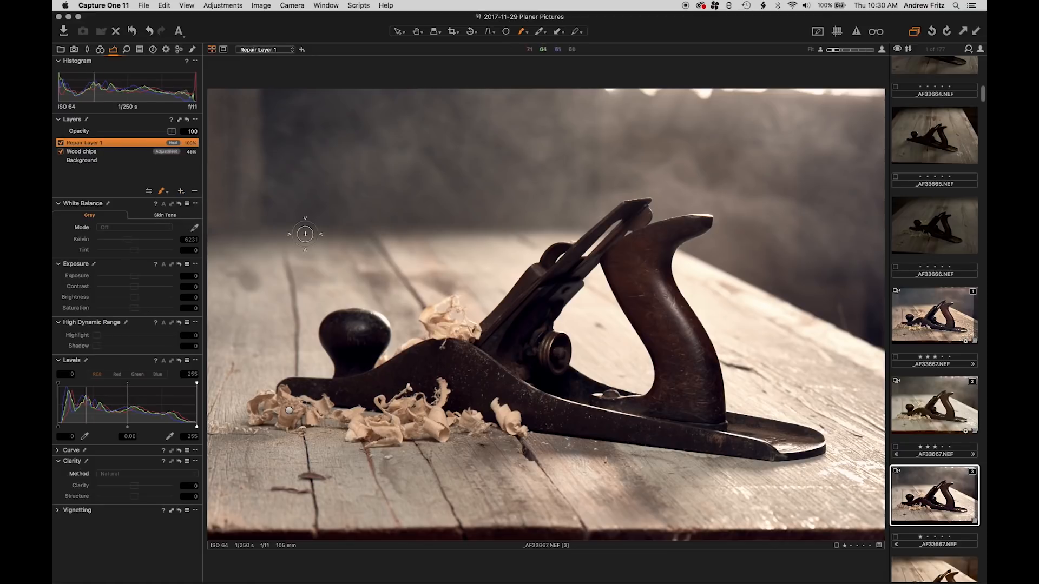
pyautogui.moveTo(291, 261); pyautogui.dragTo(293, 325)
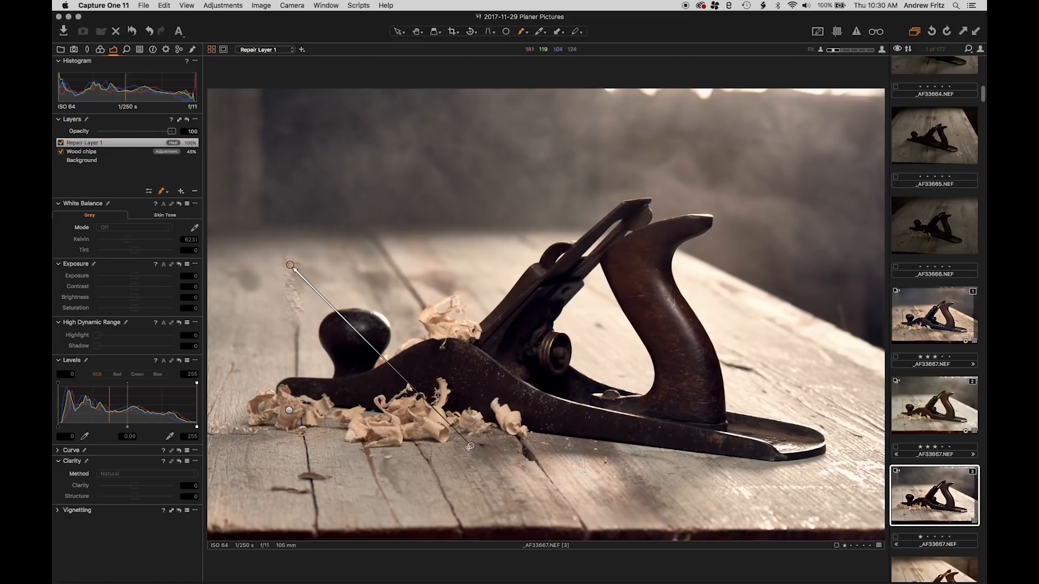
pyautogui.moveTo(470, 446)
pyautogui.mouseDown()
pyautogui.moveTo(354, 330)
pyautogui.moveTo(382, 302)
pyautogui.moveTo(252, 273)
pyautogui.moveTo(270, 263)
pyautogui.mouseUp()
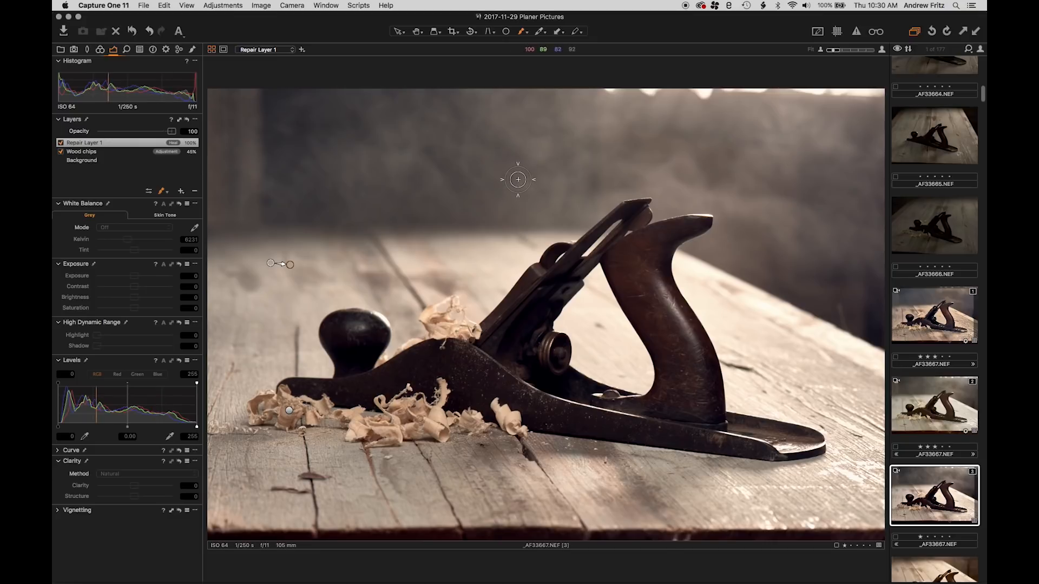
pyautogui.click(195, 193)
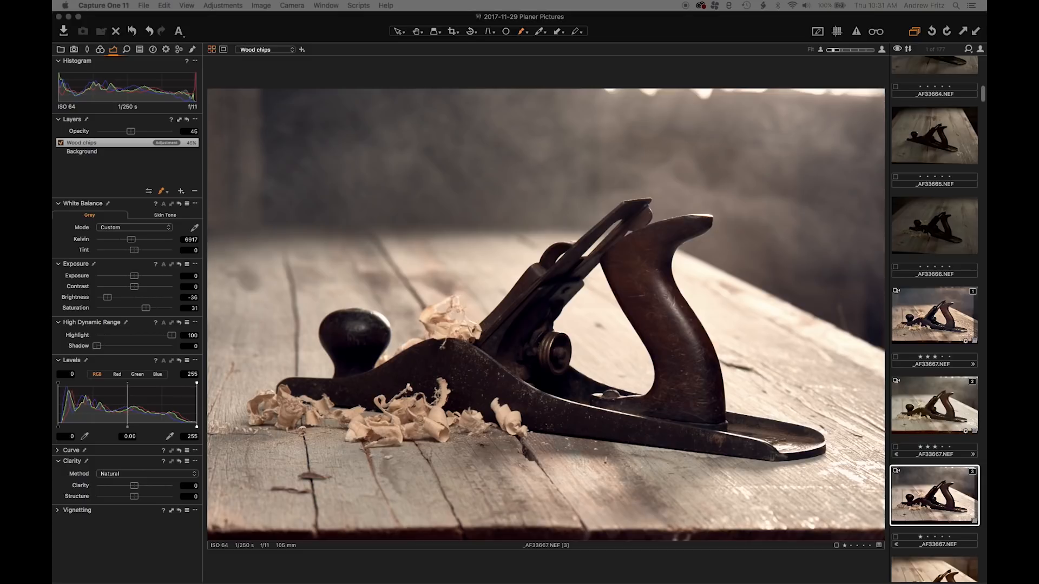
# Draw a yellow annotation of size 12 encircling the upper end of the plane's blade and handle
pyautogui.click(152, 49)
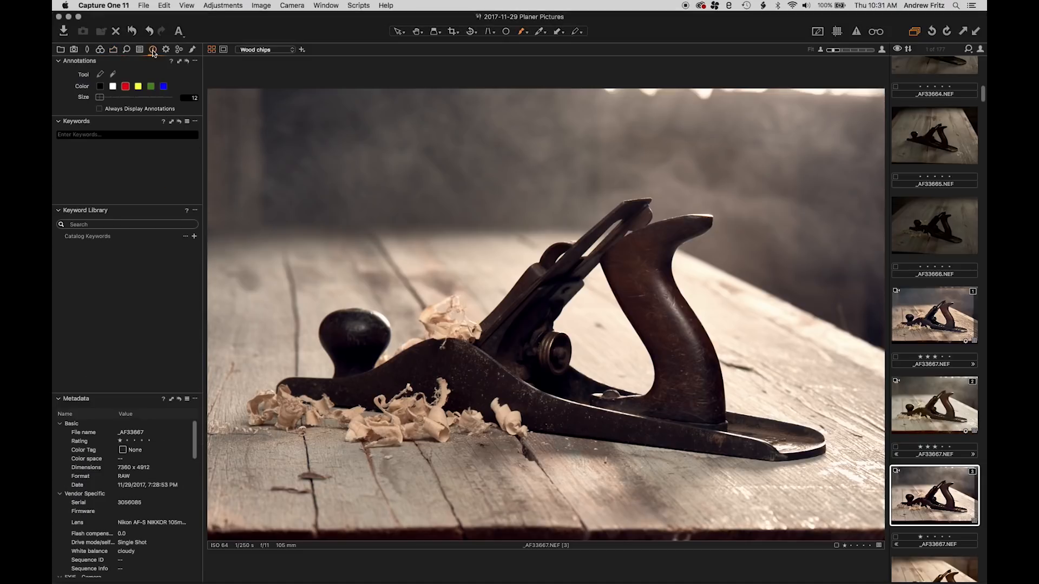
pyautogui.click(99, 74)
pyautogui.moveTo(649, 192)
pyautogui.mouseDown()
pyautogui.moveTo(625, 194)
pyautogui.moveTo(543, 278)
pyautogui.moveTo(670, 208)
pyautogui.moveTo(596, 243)
pyautogui.mouseUp()
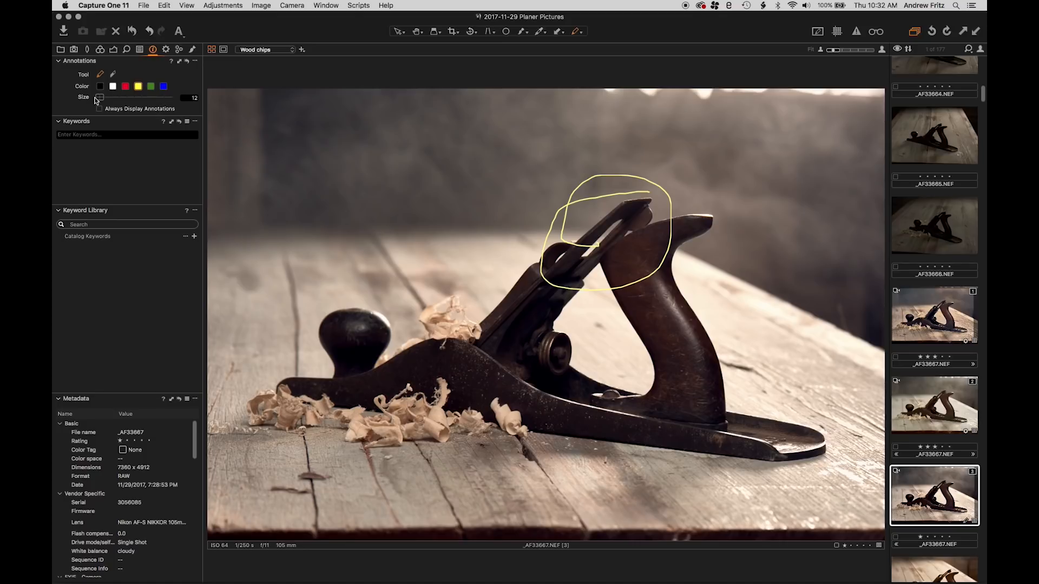
# With annotation size 25, handwrite "Dodge" inside the yellow circle and circle the highlight on the front knob
pyautogui.moveTo(96, 100)
pyautogui.mouseDown()
pyautogui.moveTo(185, 101)
pyautogui.moveTo(86, 100)
pyautogui.mouseUp()
pyautogui.click(103, 98)
pyautogui.moveTo(577, 233)
pyautogui.mouseDown()
pyautogui.moveTo(621, 238)
pyautogui.moveTo(622, 213)
pyautogui.moveTo(638, 248)
pyautogui.moveTo(650, 234)
pyautogui.moveTo(656, 242)
pyautogui.mouseUp()
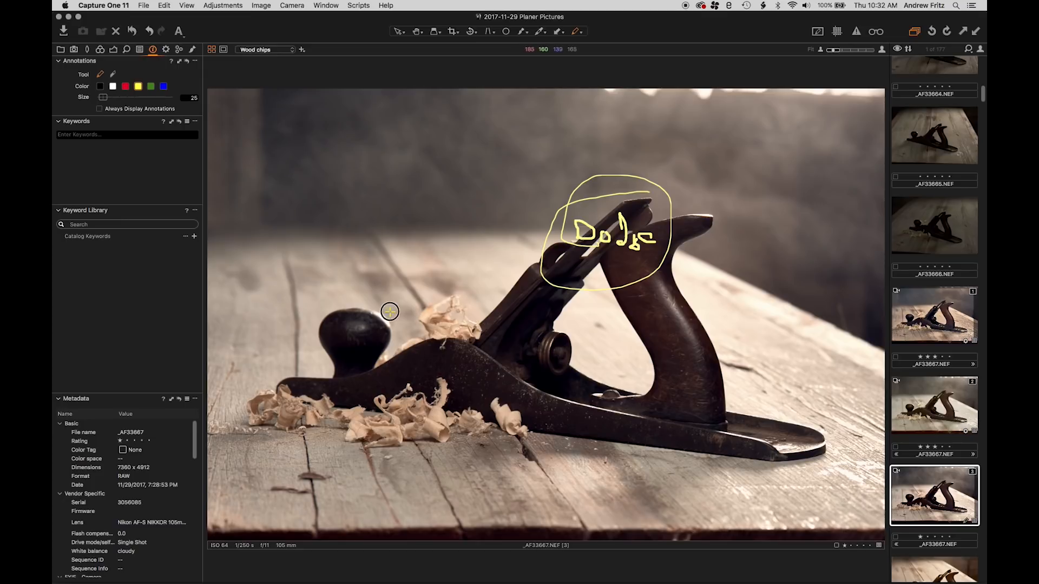
pyautogui.moveTo(390, 311)
pyautogui.mouseDown()
pyautogui.moveTo(365, 328)
pyautogui.moveTo(391, 306)
pyautogui.moveTo(382, 310)
pyautogui.moveTo(392, 317)
pyautogui.mouseUp()
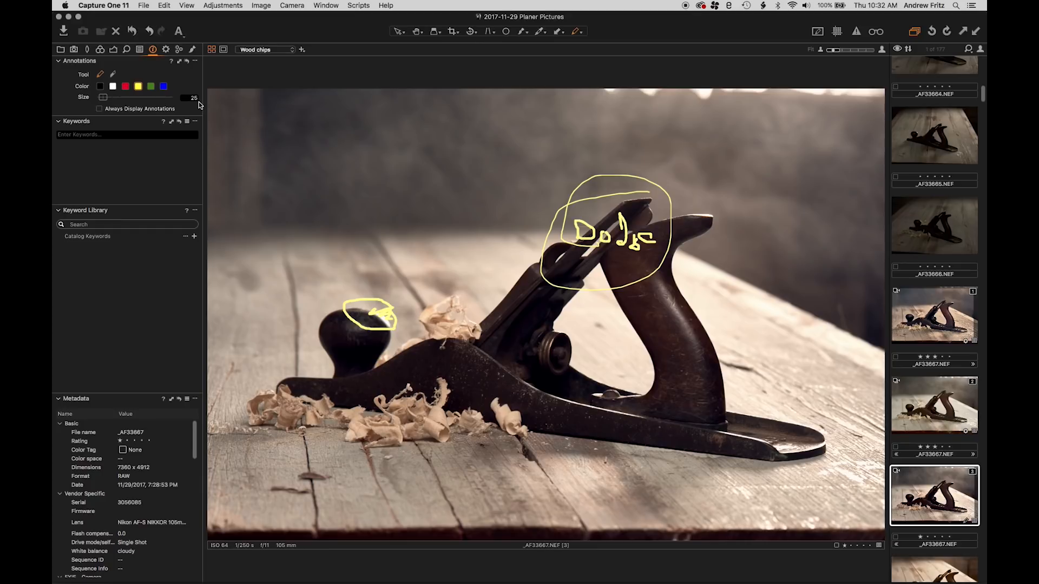
# Erase all annotations from the photo, and switch Always Display Annotations on and off again
pyautogui.click(112, 74)
pyautogui.moveTo(575, 227)
pyautogui.mouseDown()
pyautogui.moveTo(598, 222)
pyautogui.moveTo(660, 247)
pyautogui.mouseUp()
pyautogui.moveTo(396, 295); pyautogui.dragTo(389, 303)
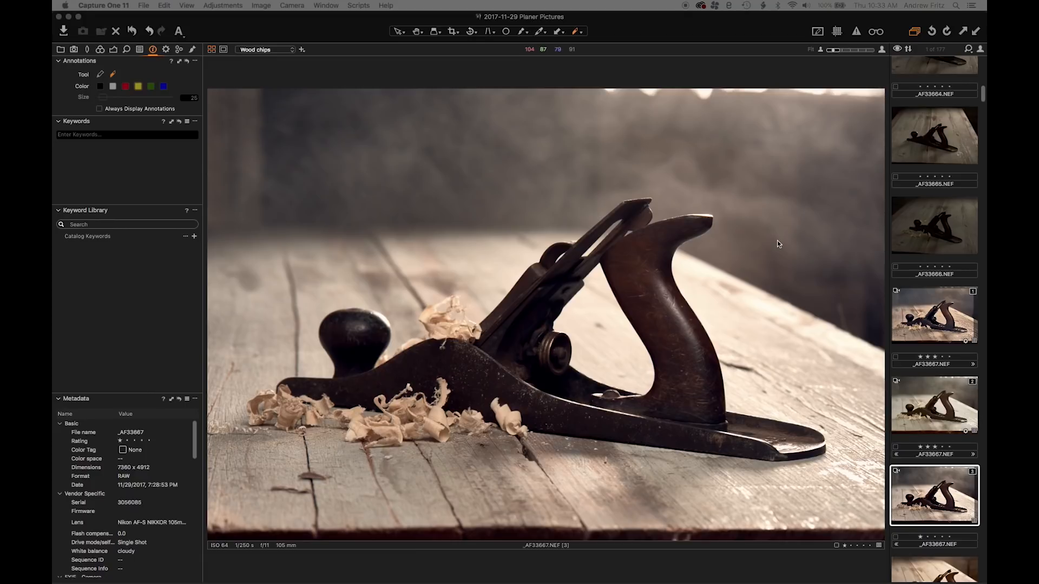
pyautogui.click(816, 33)
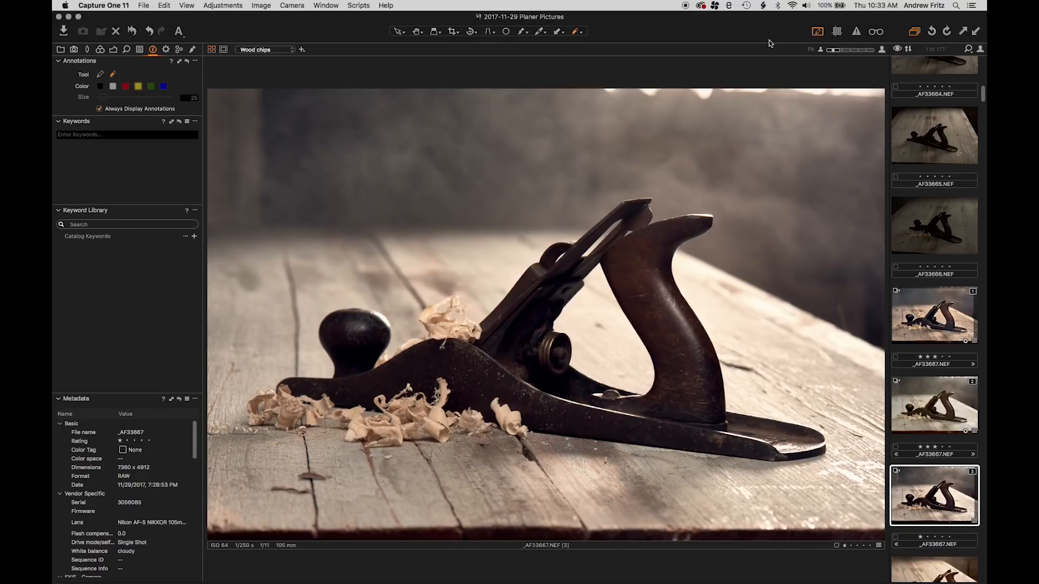
pyautogui.click(815, 33)
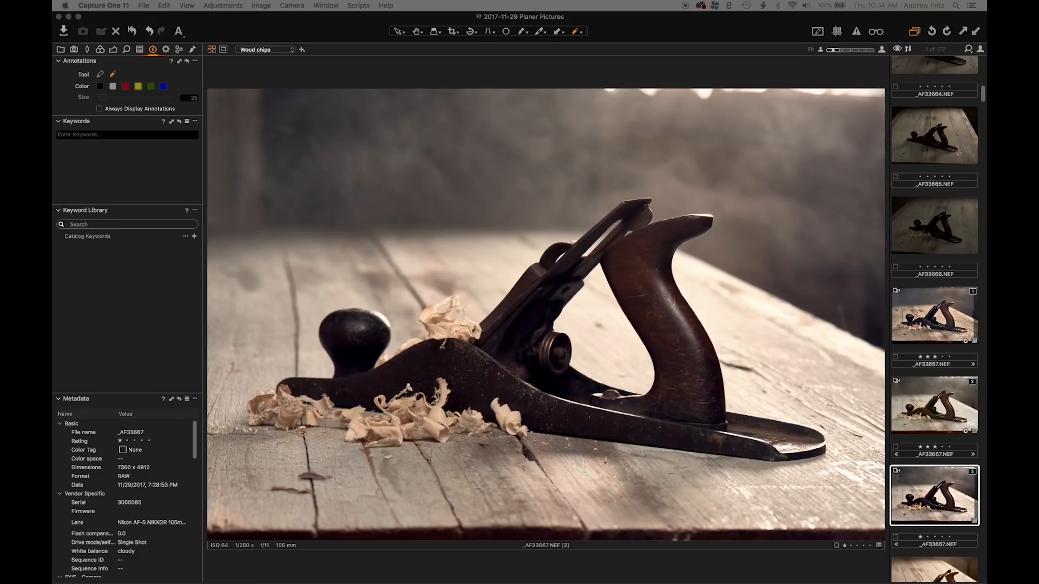
# Examine the output sharpening and crop options in the Facebook process recipe's adjustments
pyautogui.click(166, 50)
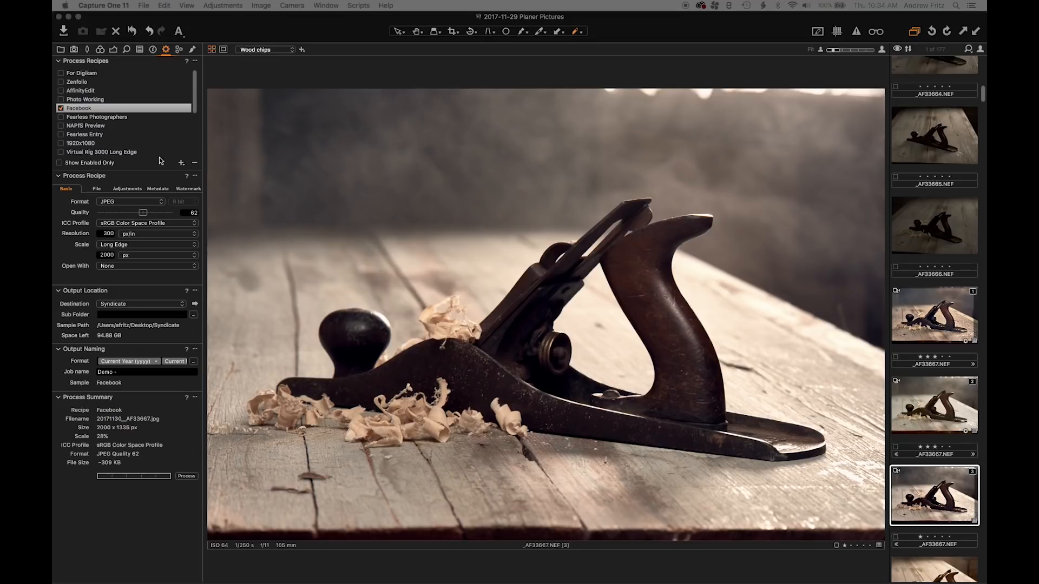
pyautogui.click(134, 189)
pyautogui.click(136, 214)
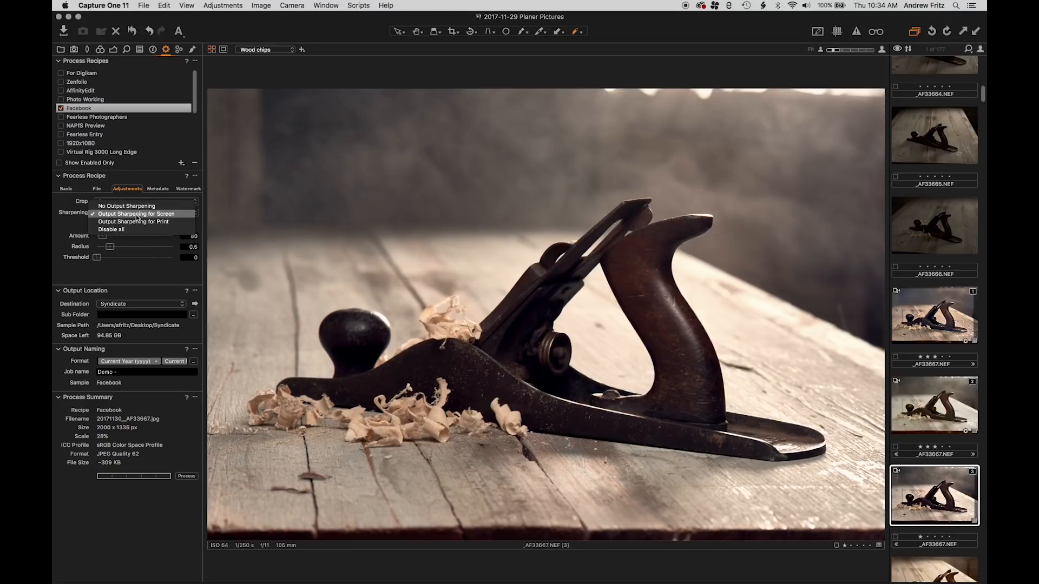
pyautogui.click(136, 215)
pyautogui.click(108, 214)
pyautogui.click(108, 214)
pyautogui.click(109, 201)
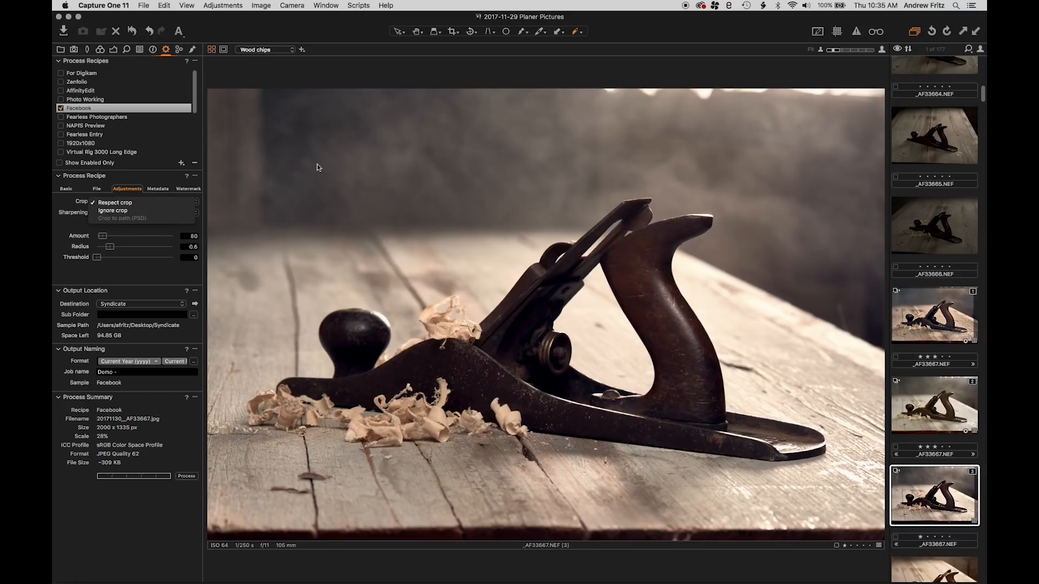
# Start an image import with NIKON D810 as the source to examine the Exclude Duplicates option, and cancel the import
pyautogui.click(140, 273)
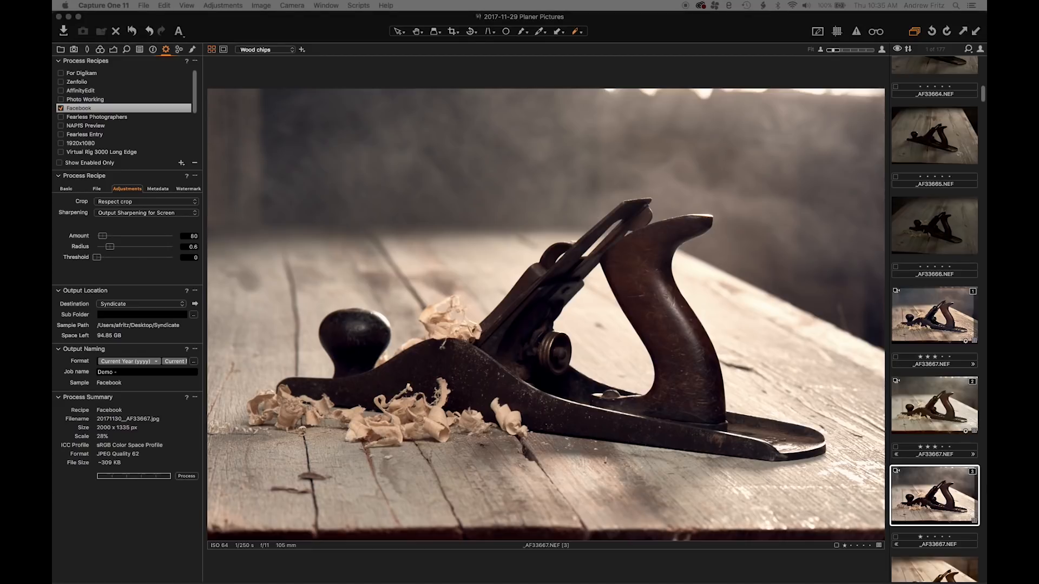
pyautogui.click(64, 31)
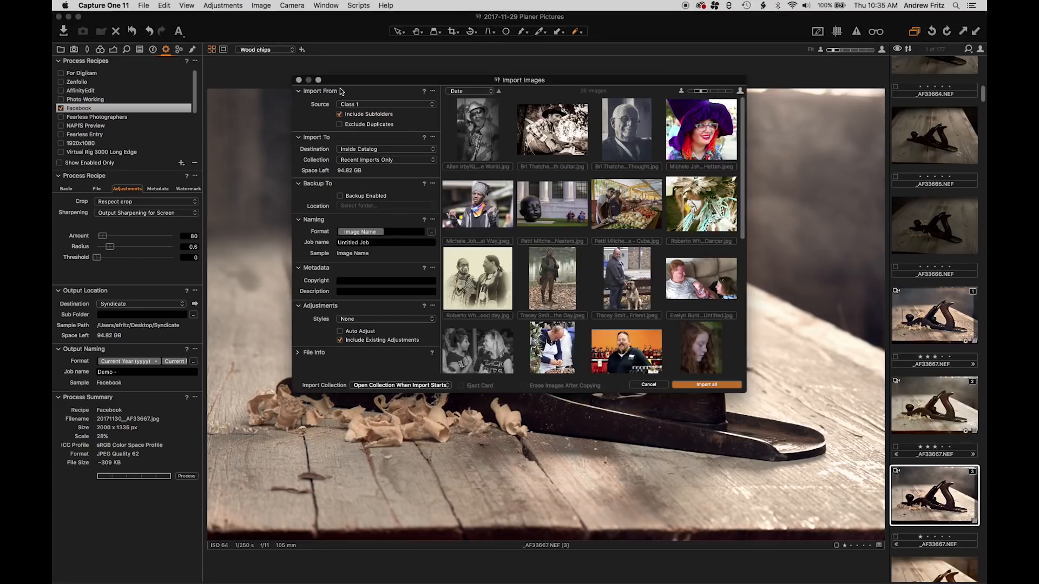
pyautogui.click(379, 103)
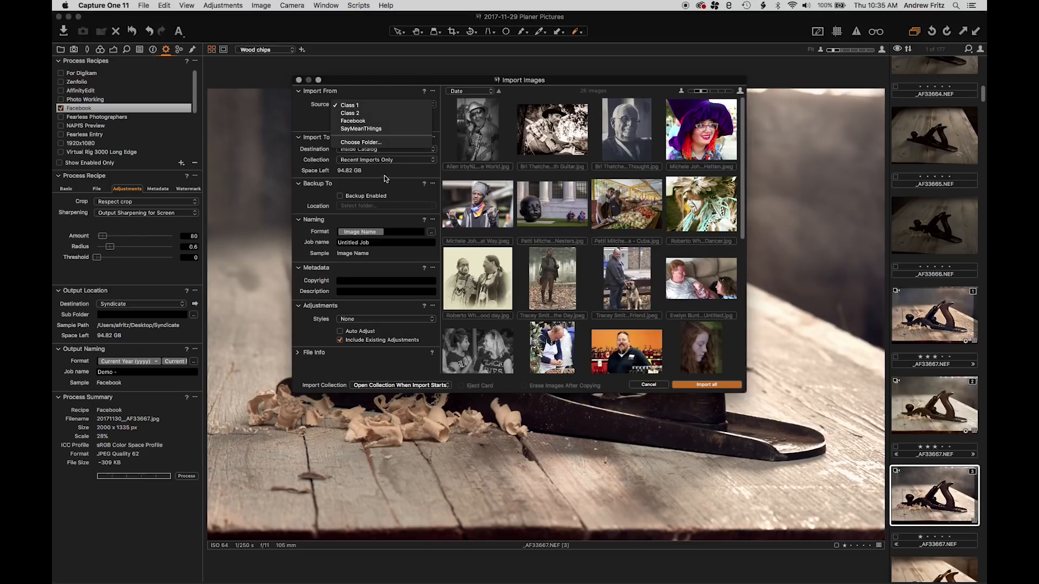
pyautogui.click(415, 197)
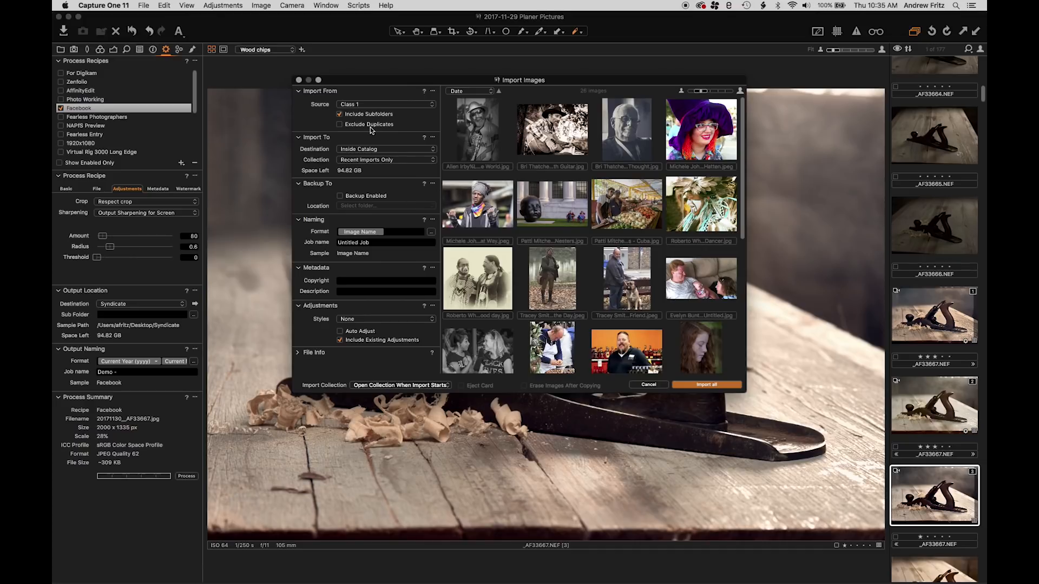
pyautogui.click(357, 104)
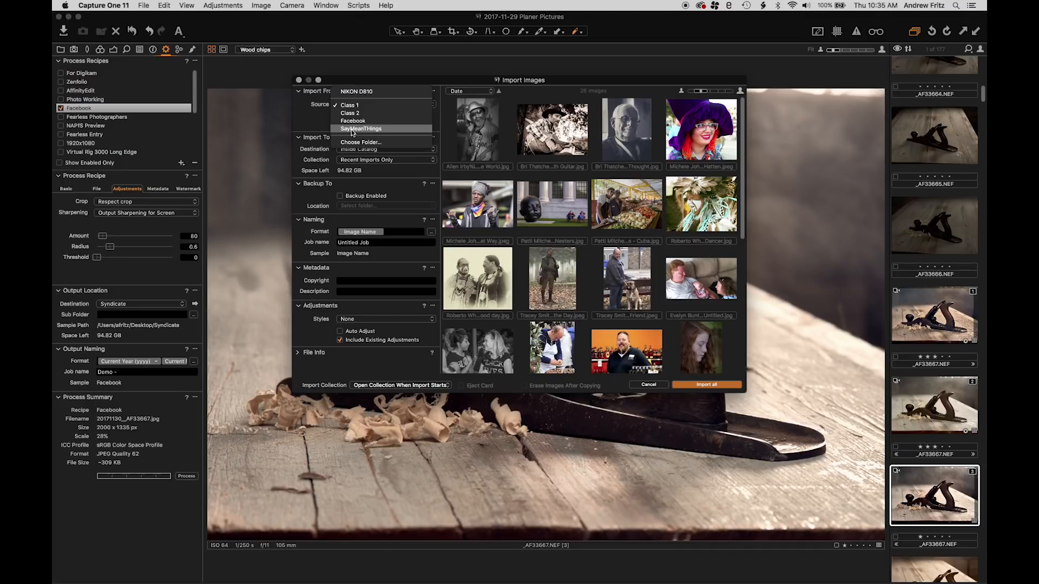
pyautogui.click(357, 92)
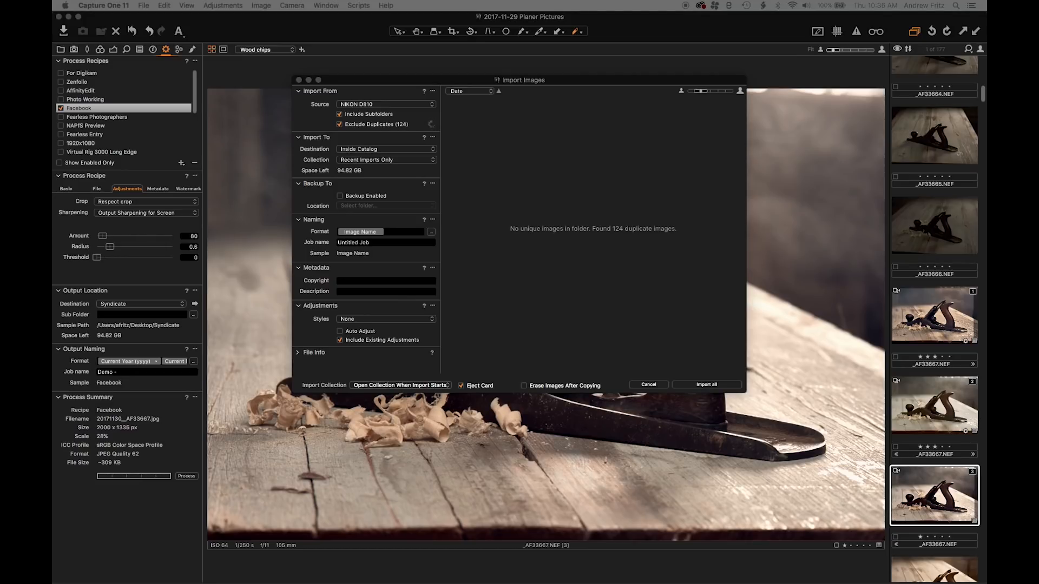
pyautogui.click(653, 386)
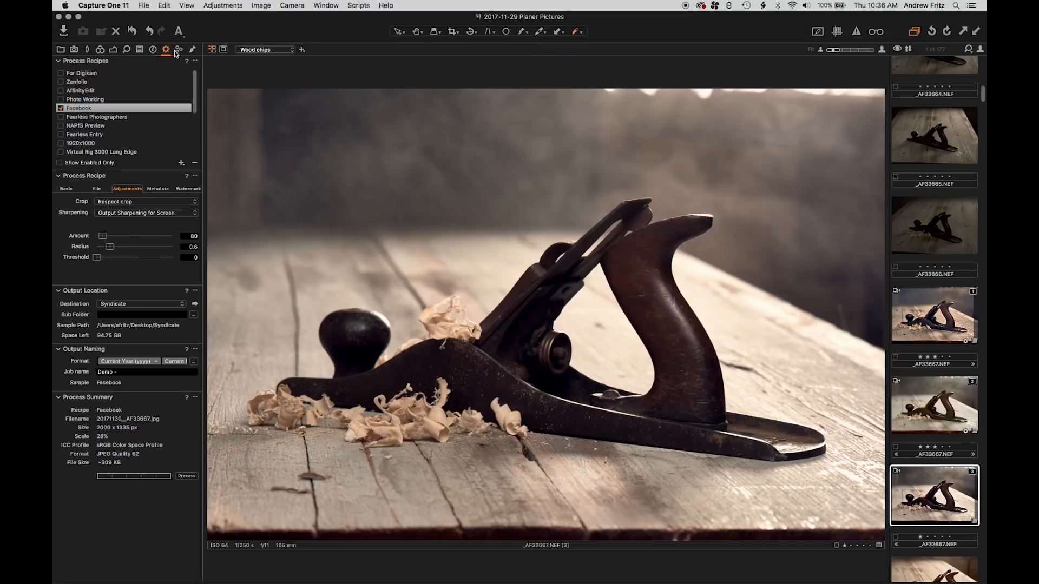
# Show the mask of the Wood chips layer using the Display Grayscale Mask option
pyautogui.click(192, 49)
pyautogui.rightClick(98, 84)
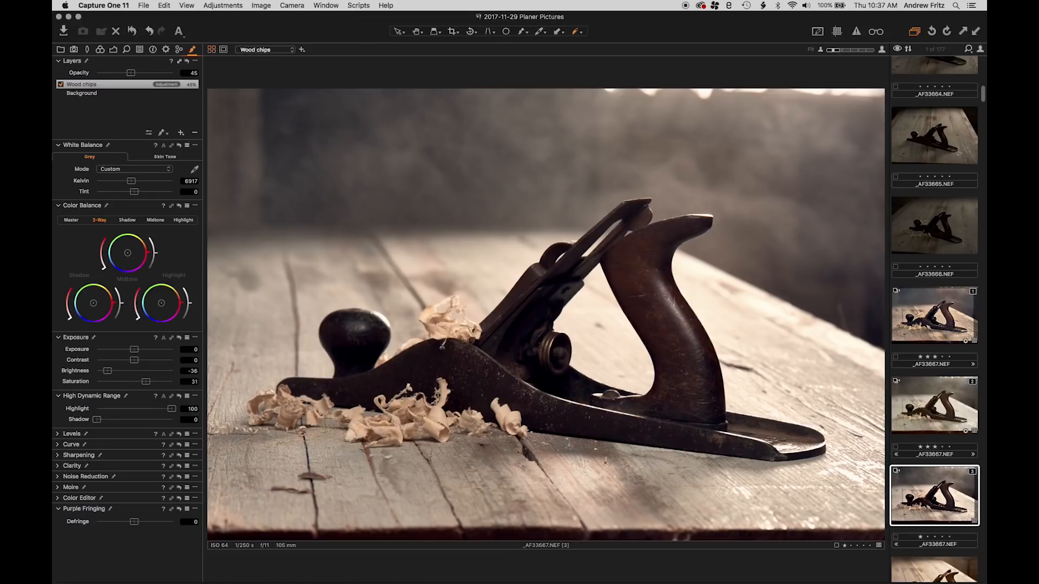
pyautogui.click(162, 133)
pyautogui.rightClick(566, 282)
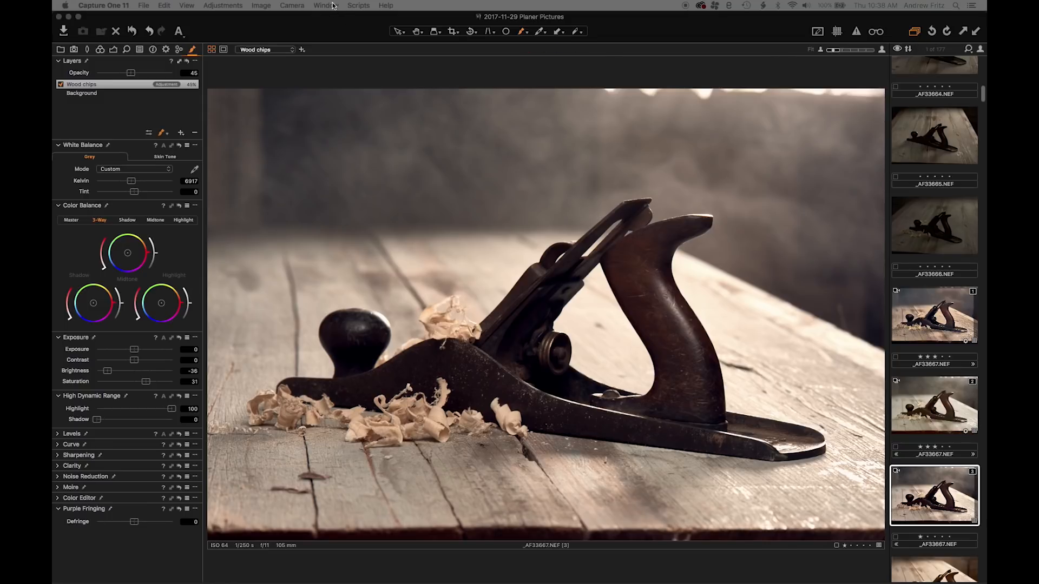
pyautogui.click(178, 136)
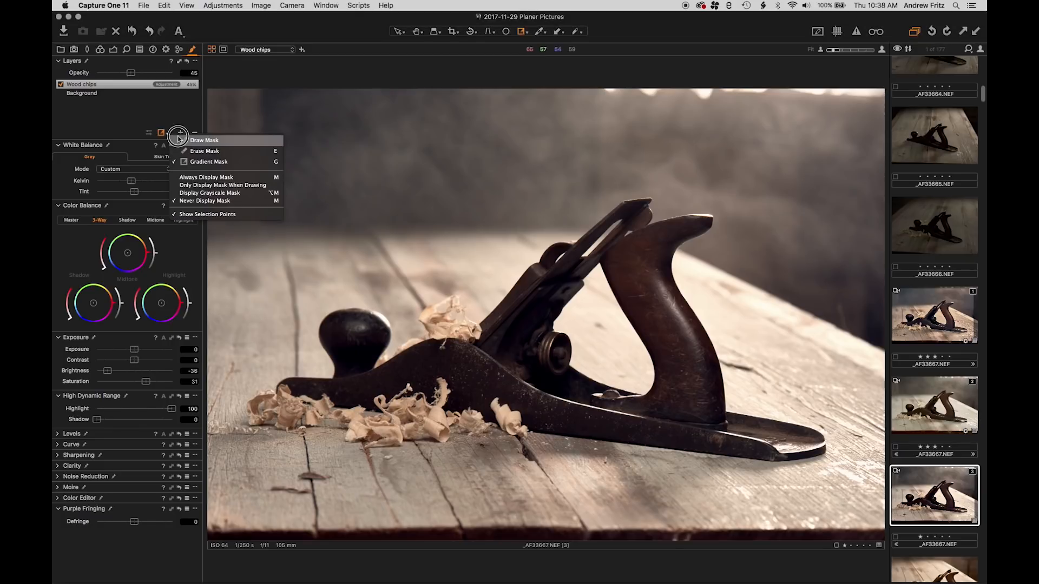
pyautogui.click(222, 192)
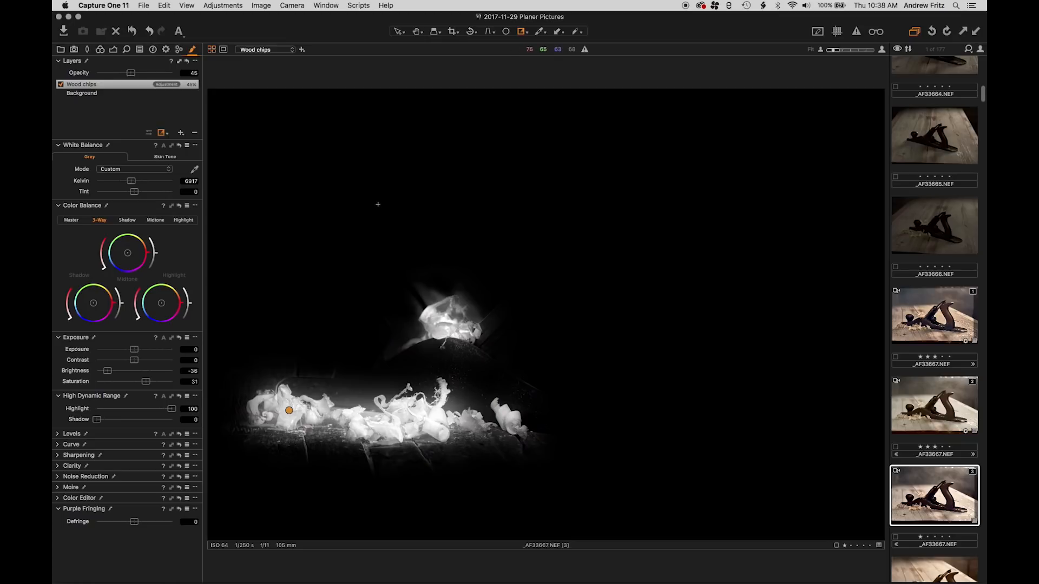
# Switch the Wood chips mask between grayscale and red overlay display to compare them, and hide the mask
pyautogui.hotkey('alt', 'm')
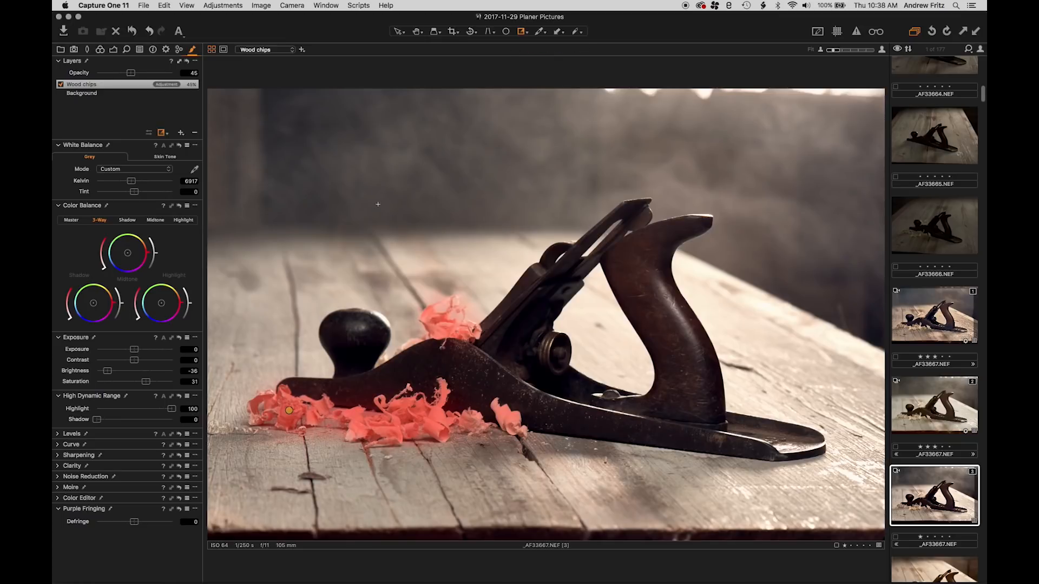
pyautogui.hotkey('alt', 'm')
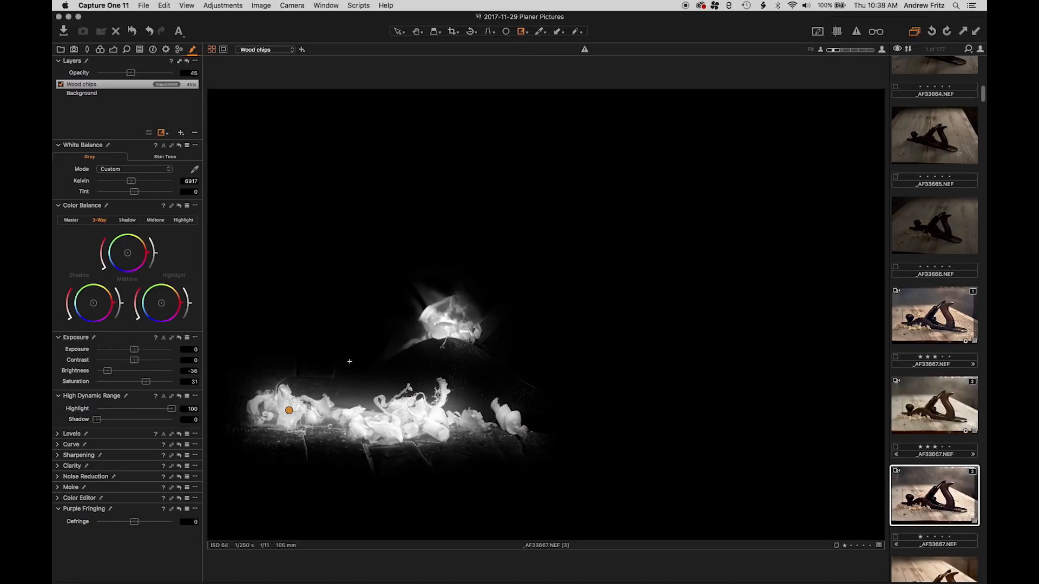
pyautogui.hotkey('alt', 'm')
pyautogui.press('m')
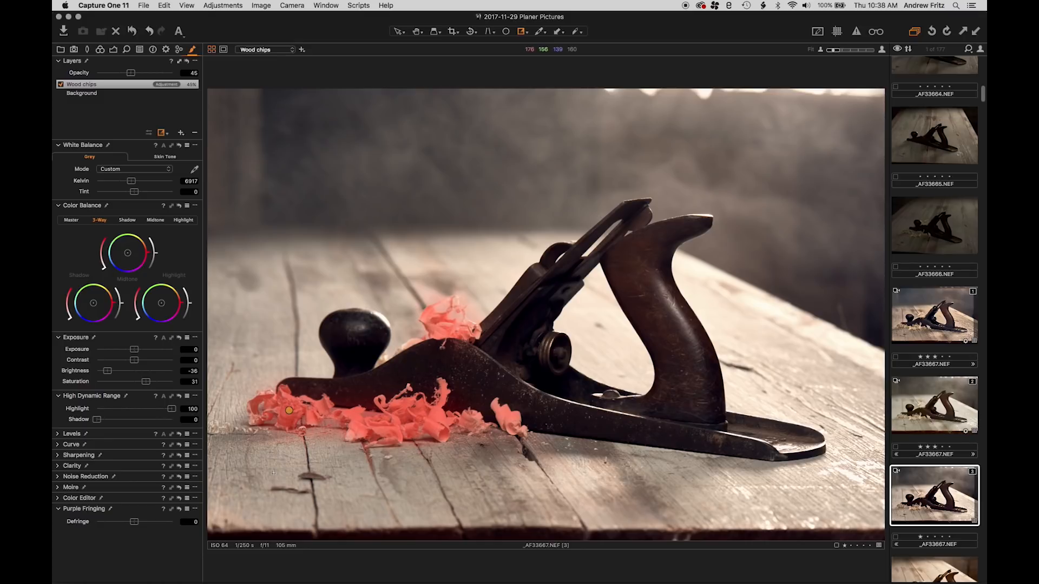
pyautogui.hotkey('alt', 'm')
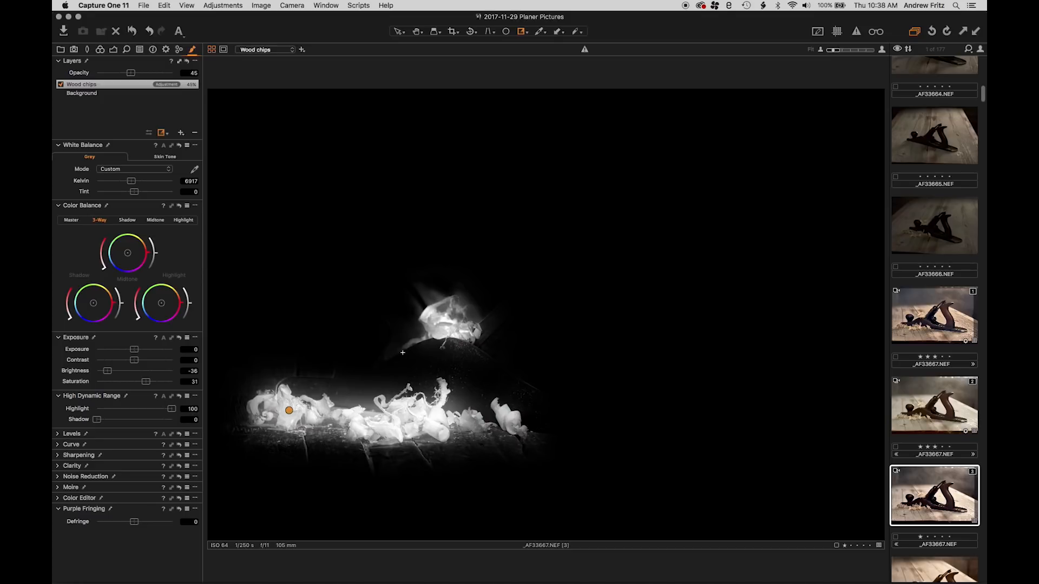
pyautogui.press('m')
pyautogui.rightClick(436, 320)
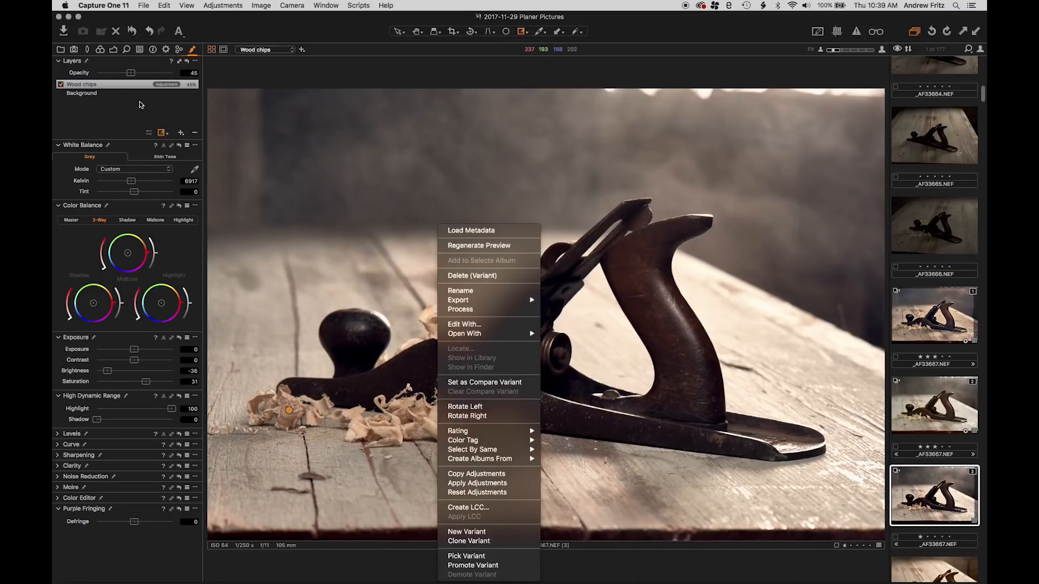
pyautogui.rightClick(93, 82)
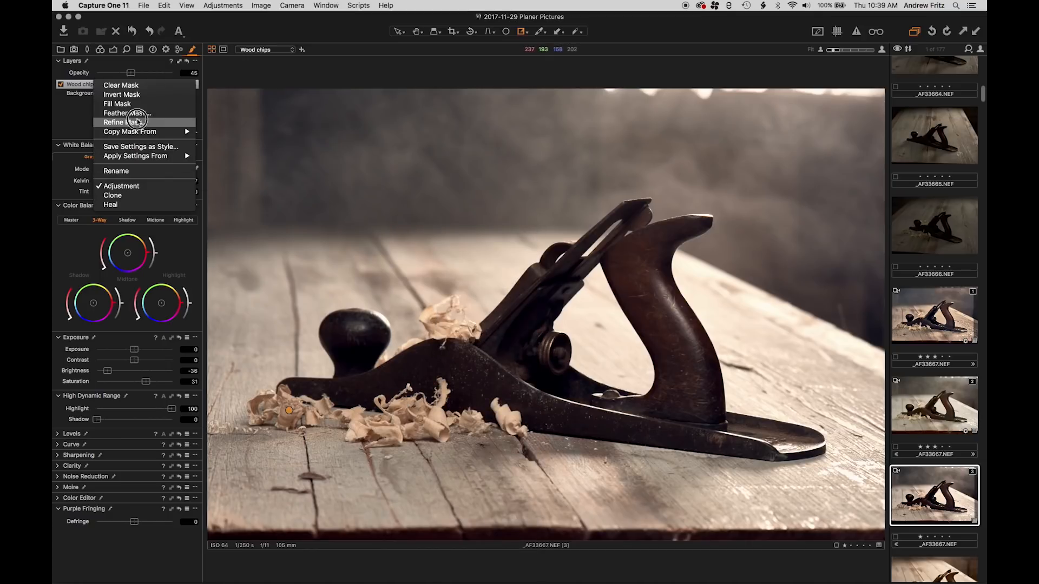
pyautogui.click(285, 181)
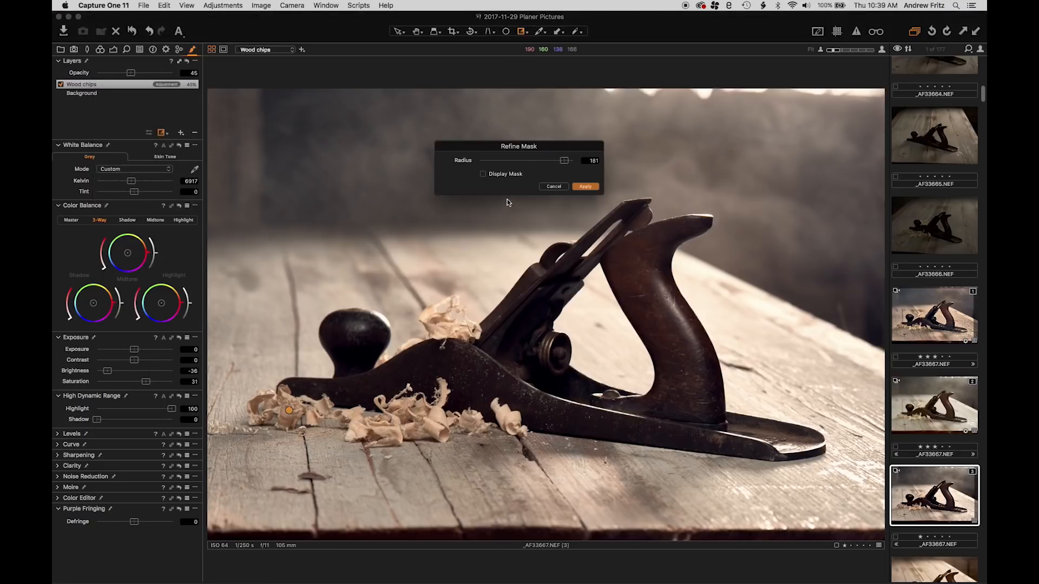
pyautogui.moveTo(566, 163); pyautogui.dragTo(552, 165)
pyautogui.click(554, 186)
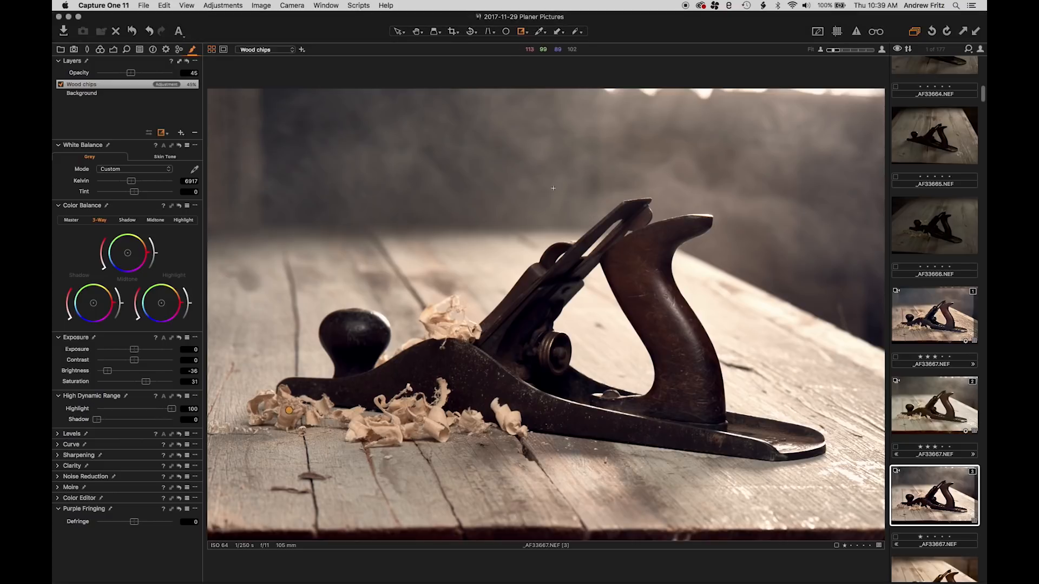
# Show the grayscale mask again and refine the Wood chips layer's mask with a radius of 24
pyautogui.press('m')
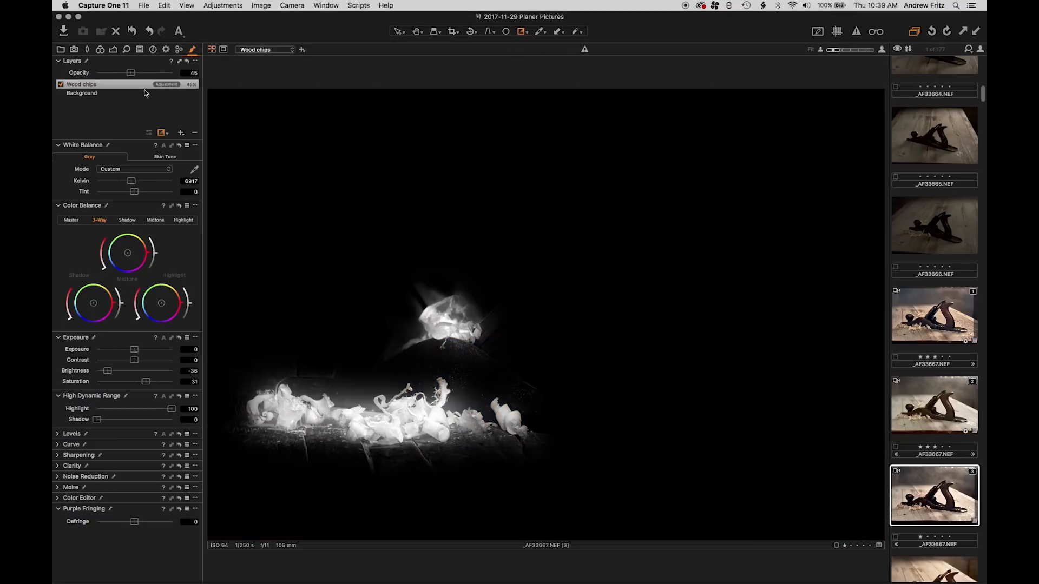
pyautogui.rightClick(144, 90)
pyautogui.click(97, 87)
pyautogui.rightClick(97, 86)
pyautogui.click(132, 128)
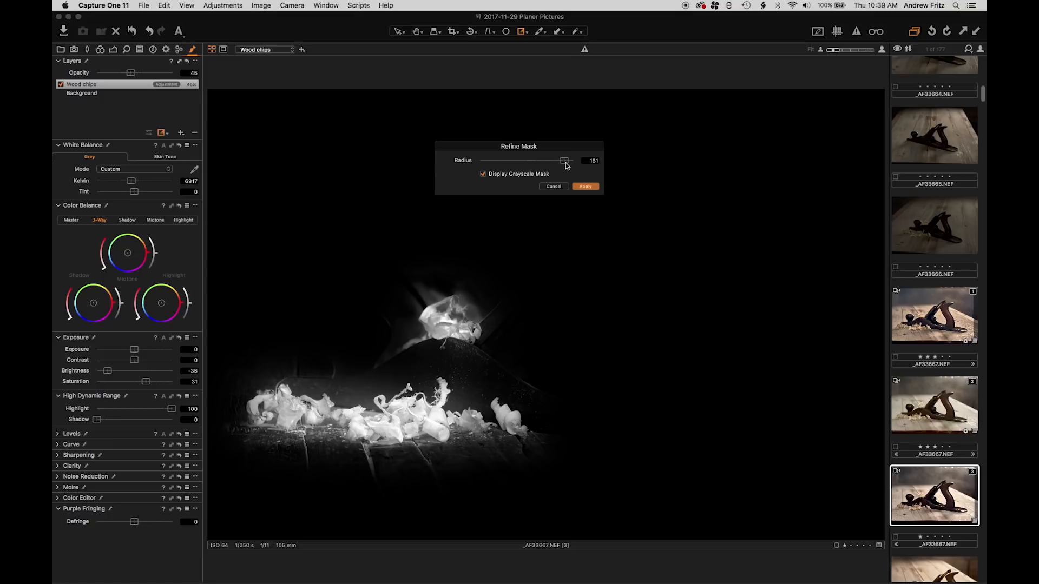
pyautogui.moveTo(566, 163); pyautogui.dragTo(535, 163)
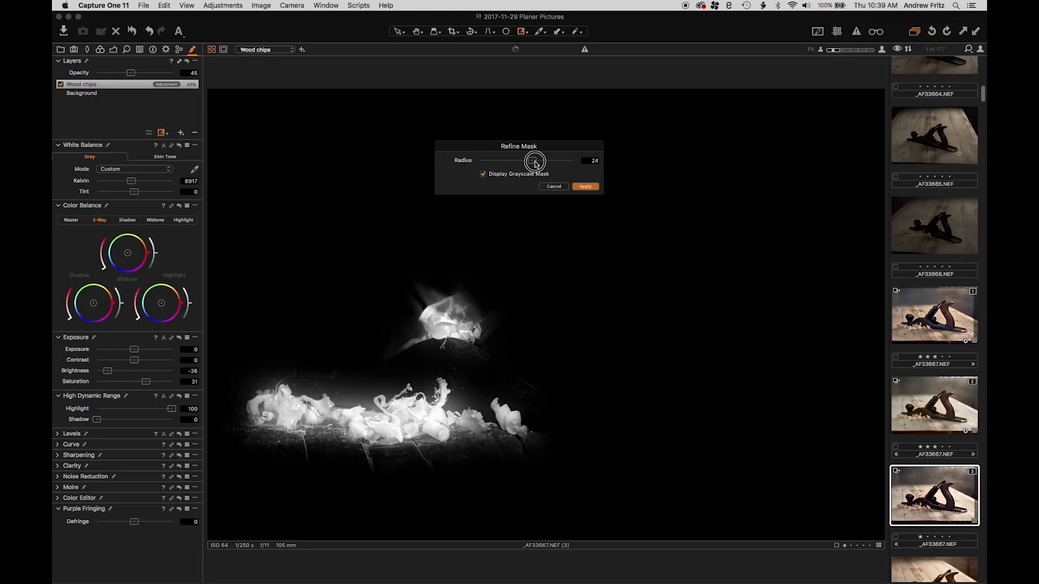
pyautogui.click(585, 187)
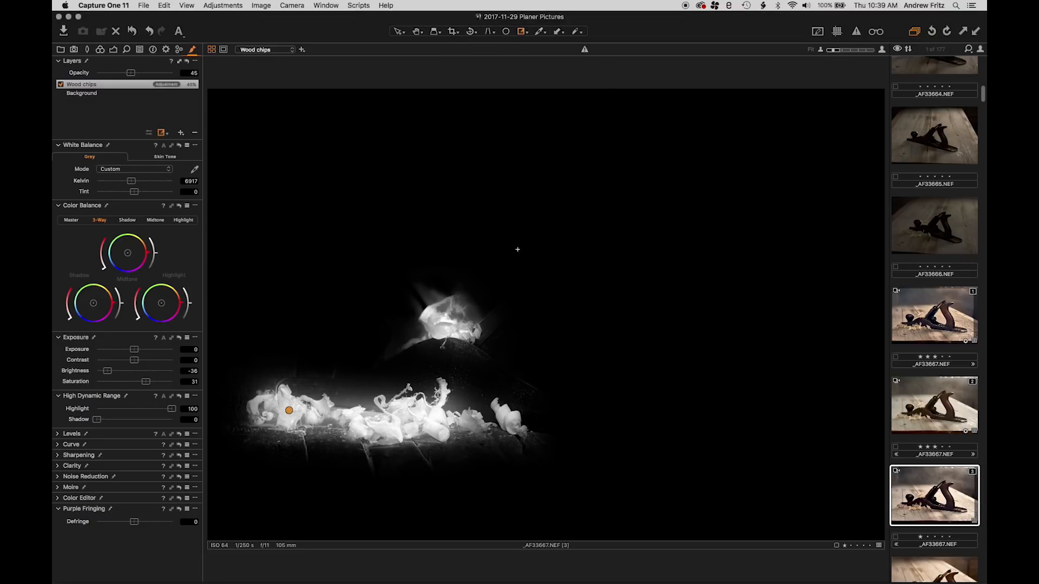
# Erase the mask spill beside the upper wood shaving on top of the plane with the Erase Mask brush
pyautogui.click(165, 133)
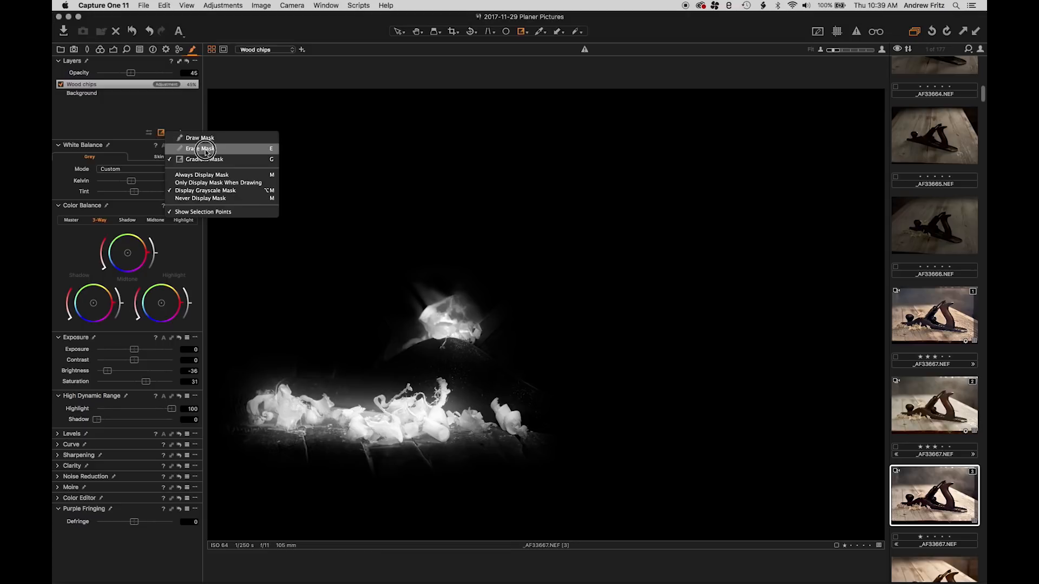
pyautogui.click(202, 149)
pyautogui.rightClick(429, 285)
pyautogui.moveTo(440, 288); pyautogui.dragTo(434, 286)
pyautogui.click(429, 253)
pyautogui.scroll(5, 434, 288)
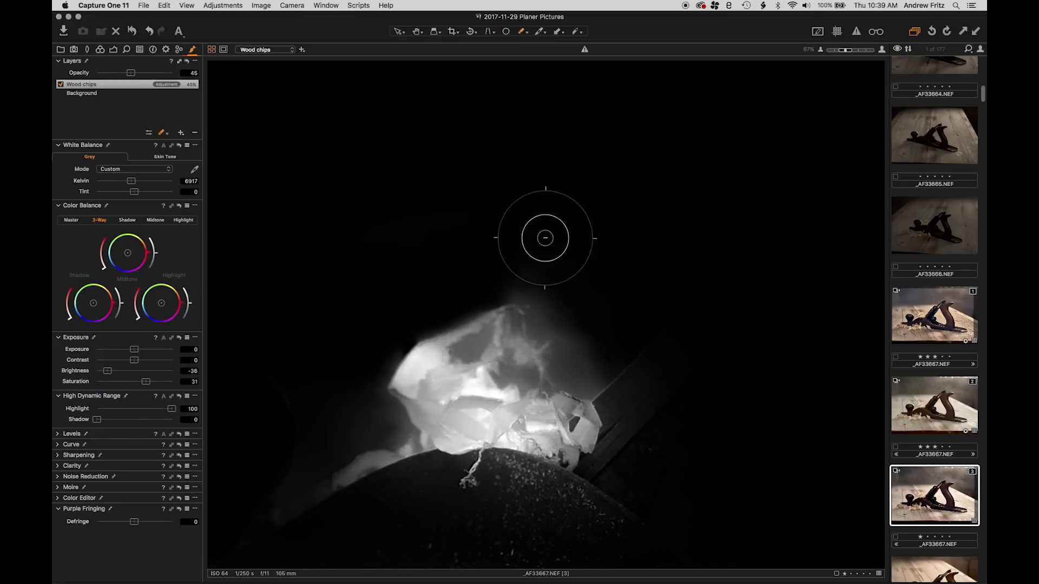
pyautogui.moveTo(578, 278)
pyautogui.mouseDown()
pyautogui.moveTo(607, 325)
pyautogui.moveTo(584, 376)
pyautogui.moveTo(597, 354)
pyautogui.moveTo(572, 305)
pyautogui.mouseUp()
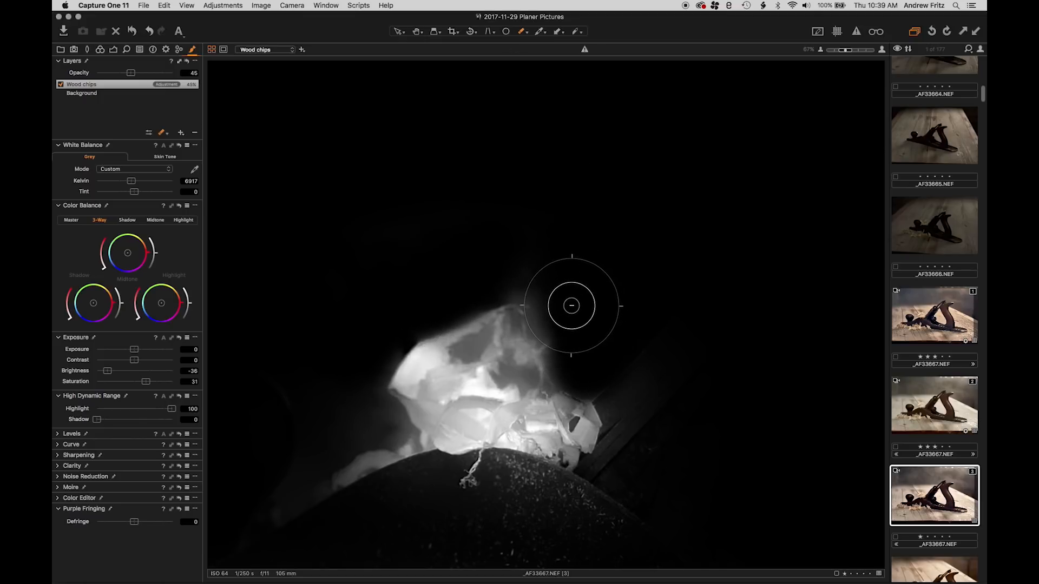
# Erase the mask spill from the tabletop below the lower row of wood chips and from the area above them
pyautogui.moveTo(461, 515)
pyautogui.mouseDown()
pyautogui.moveTo(601, 247)
pyautogui.moveTo(631, 179)
pyautogui.moveTo(636, 127)
pyautogui.mouseUp()
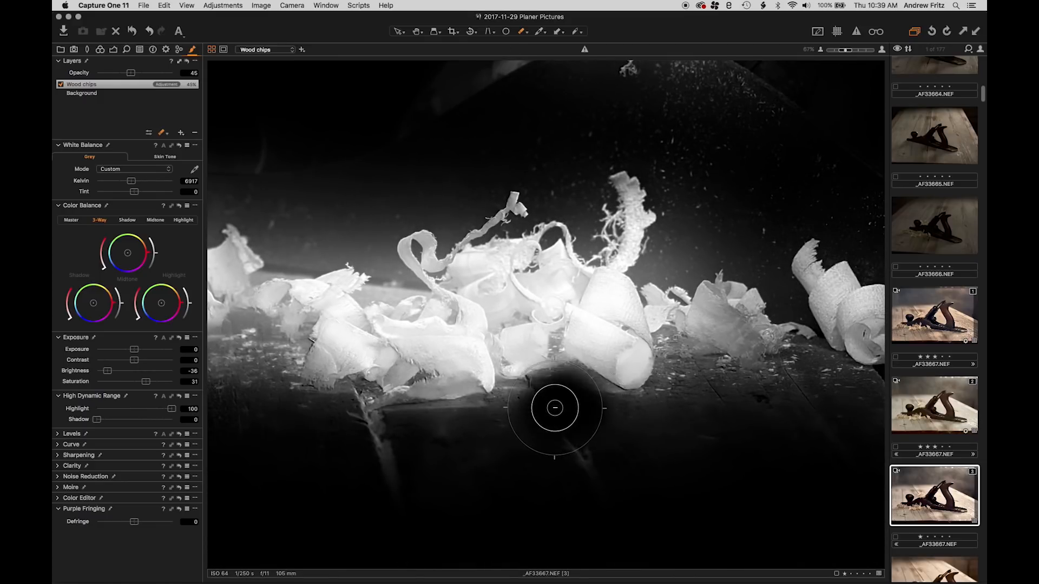
pyautogui.moveTo(555, 408)
pyautogui.mouseDown()
pyautogui.moveTo(563, 401)
pyautogui.moveTo(614, 420)
pyautogui.moveTo(691, 374)
pyautogui.moveTo(701, 386)
pyautogui.moveTo(812, 394)
pyautogui.moveTo(812, 379)
pyautogui.moveTo(846, 397)
pyautogui.mouseUp()
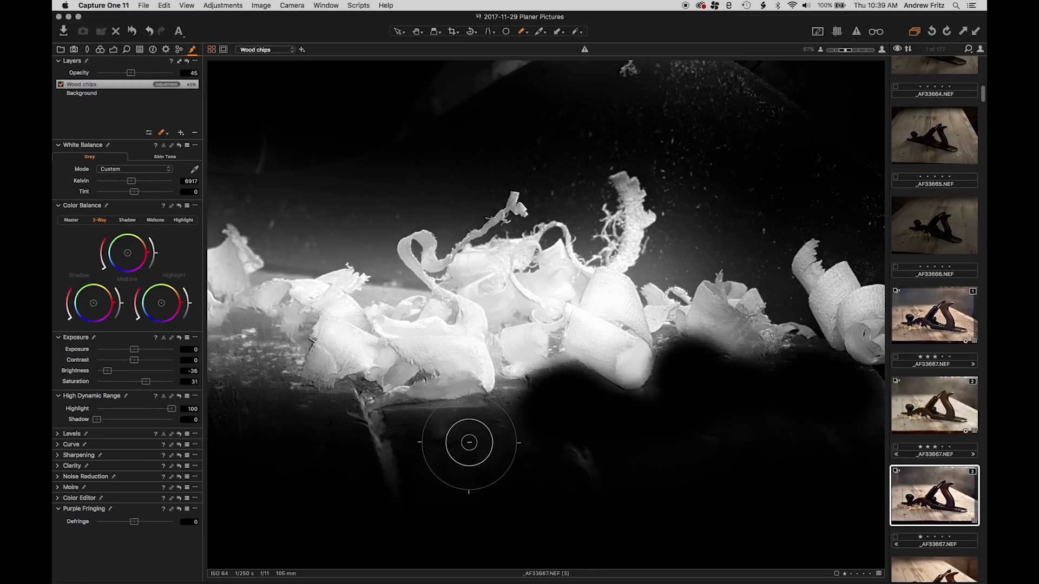
pyautogui.moveTo(529, 423)
pyautogui.mouseDown()
pyautogui.moveTo(493, 447)
pyautogui.moveTo(451, 446)
pyautogui.moveTo(479, 437)
pyautogui.moveTo(389, 441)
pyautogui.moveTo(474, 436)
pyautogui.moveTo(396, 438)
pyautogui.mouseUp()
pyautogui.press('space')
pyautogui.moveTo(362, 469); pyautogui.dragTo(436, 431)
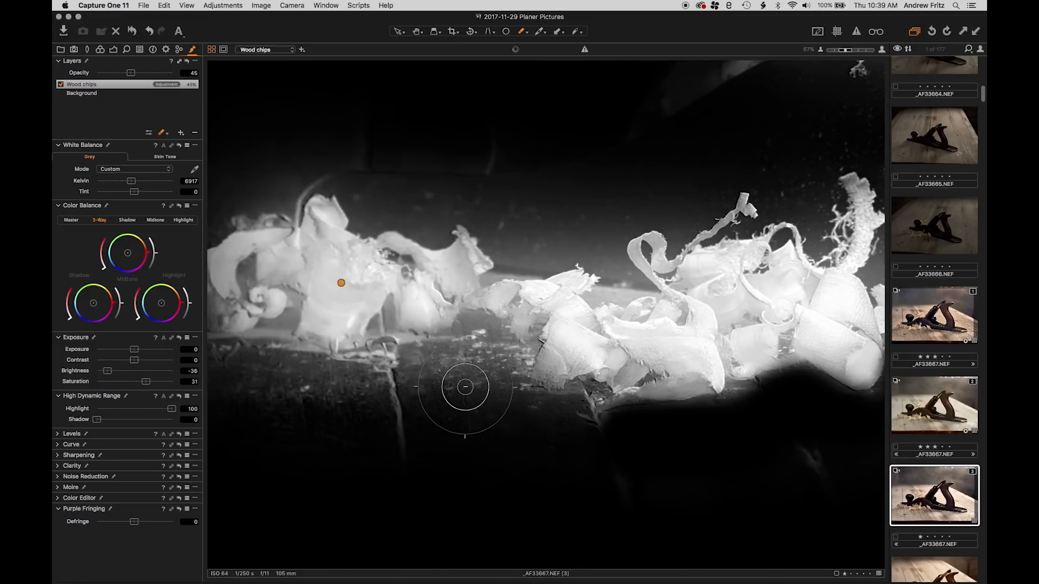
pyautogui.moveTo(466, 386)
pyautogui.mouseDown()
pyautogui.moveTo(479, 352)
pyautogui.moveTo(484, 381)
pyautogui.moveTo(507, 409)
pyautogui.moveTo(549, 428)
pyautogui.moveTo(408, 420)
pyautogui.moveTo(438, 381)
pyautogui.moveTo(432, 369)
pyautogui.moveTo(408, 396)
pyautogui.moveTo(367, 409)
pyautogui.moveTo(294, 389)
pyautogui.moveTo(377, 405)
pyautogui.moveTo(320, 468)
pyautogui.moveTo(485, 448)
pyautogui.mouseUp()
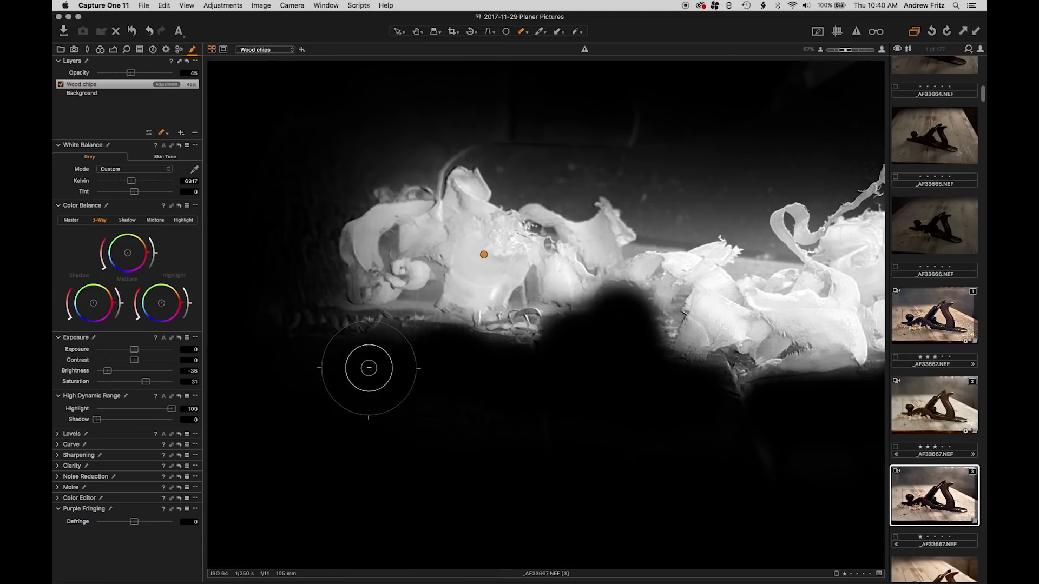
pyautogui.moveTo(514, 144)
pyautogui.mouseDown()
pyautogui.moveTo(576, 172)
pyautogui.moveTo(612, 154)
pyautogui.moveTo(669, 199)
pyautogui.moveTo(660, 218)
pyautogui.moveTo(699, 176)
pyautogui.moveTo(730, 209)
pyautogui.moveTo(742, 173)
pyautogui.moveTo(814, 156)
pyautogui.mouseUp()
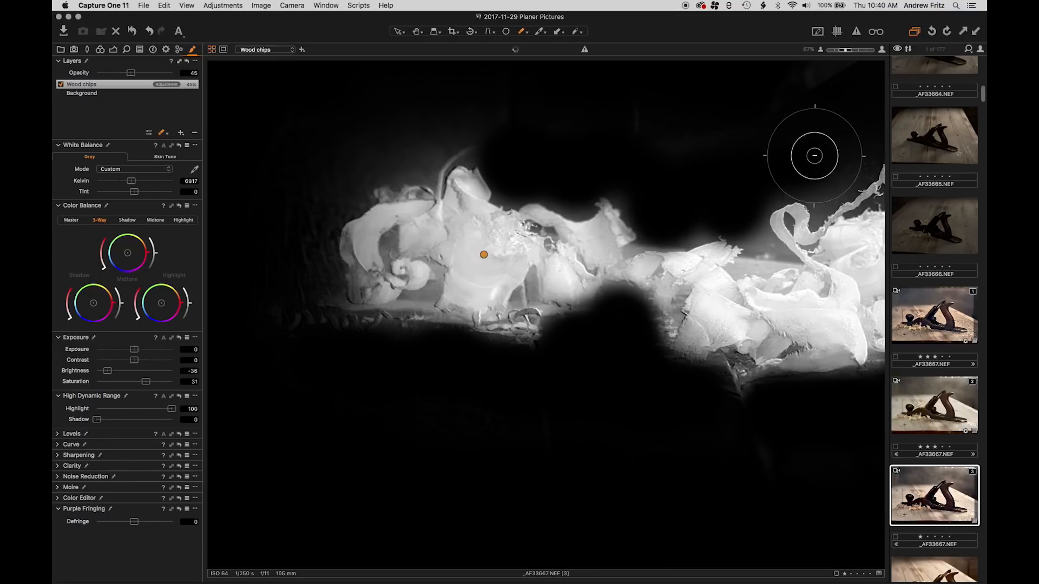
pyautogui.moveTo(485, 126); pyautogui.dragTo(440, 136)
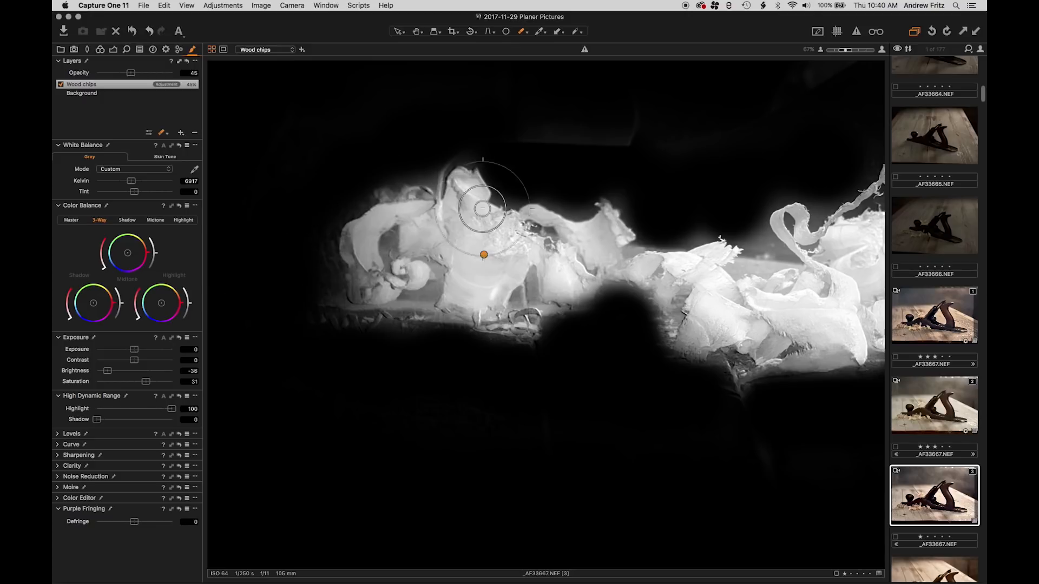
# Refine the cleaned-up Wood chips mask with a radius of 56
pyautogui.scroll(-2, 547, 292)
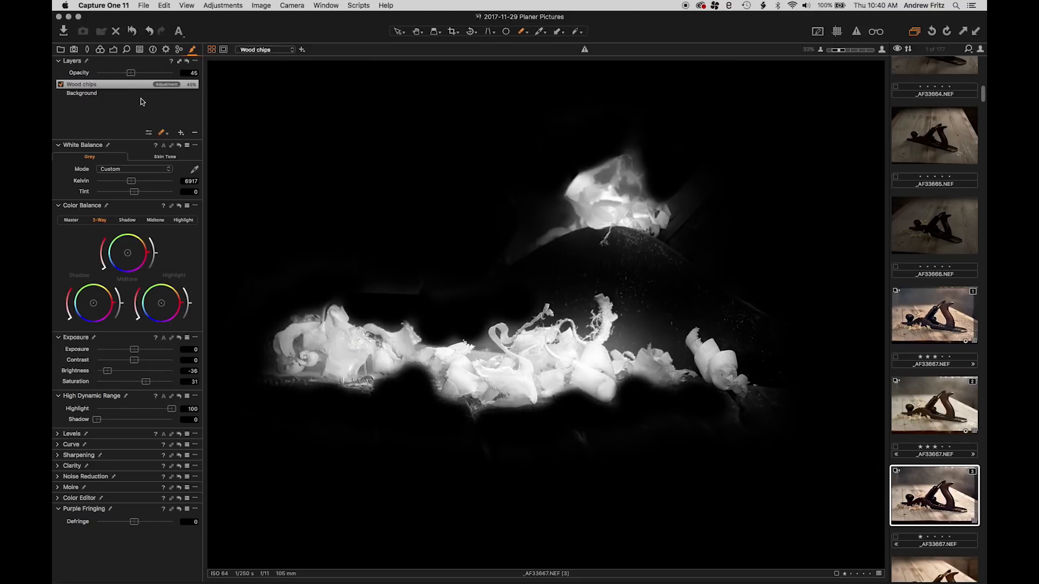
pyautogui.rightClick(121, 84)
pyautogui.click(162, 125)
pyautogui.moveTo(531, 161); pyautogui.dragTo(544, 164)
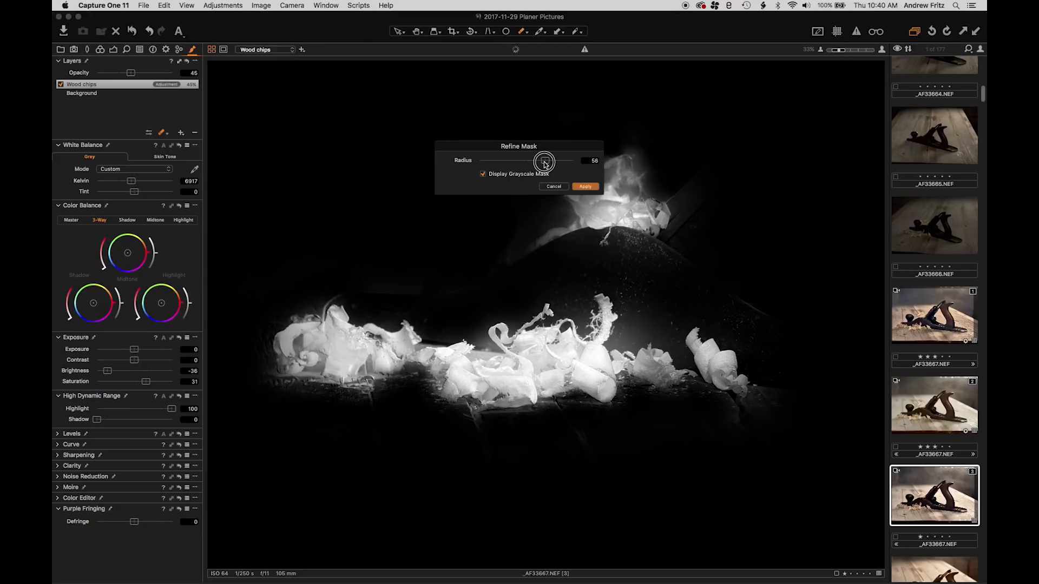
pyautogui.click(585, 186)
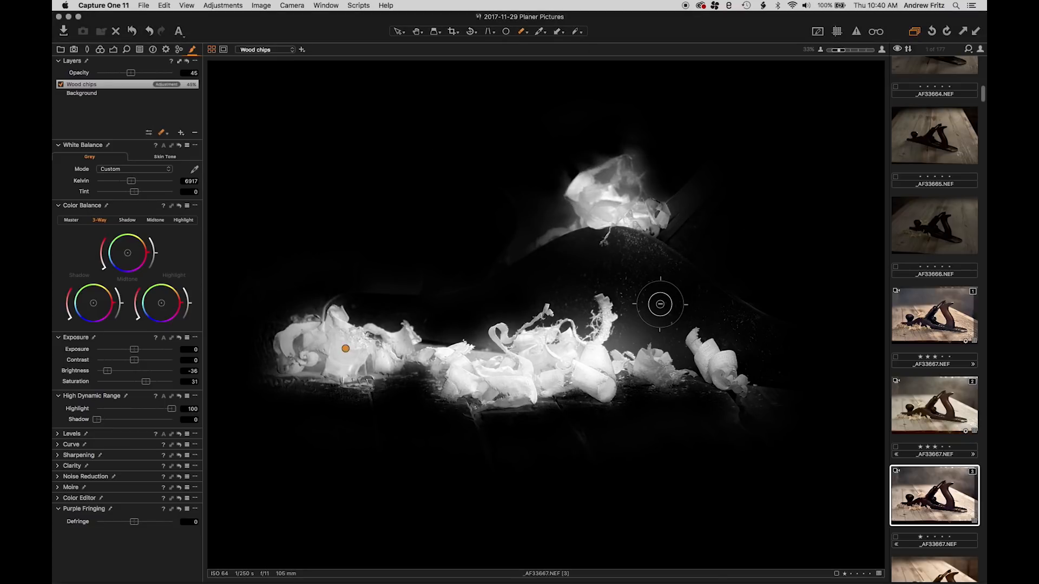
# Hide the grayscale mask and bring up the exposure and clarity adjustments for the Wood chips layer
pyautogui.press('m')
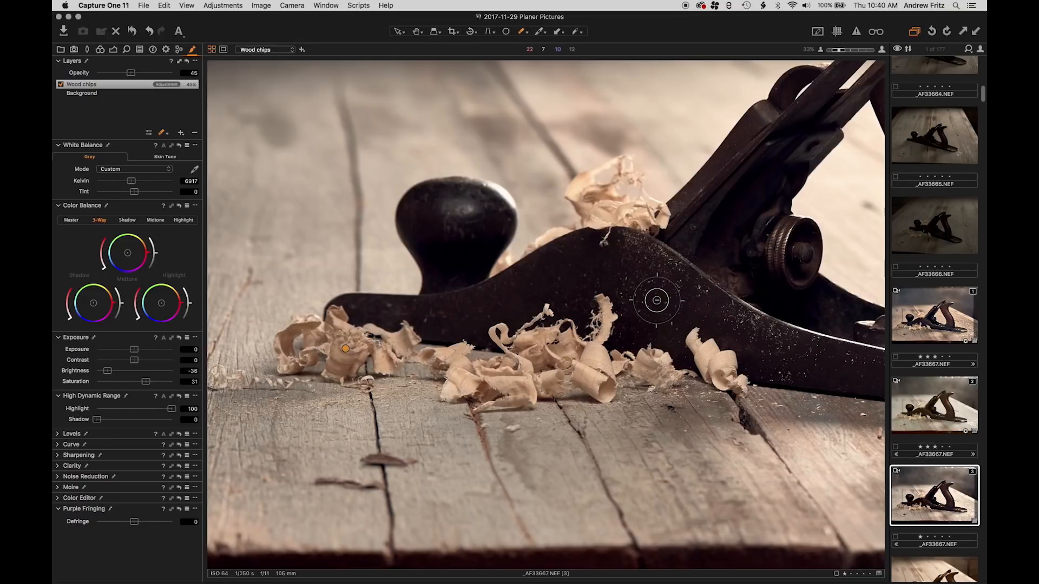
pyautogui.click(101, 49)
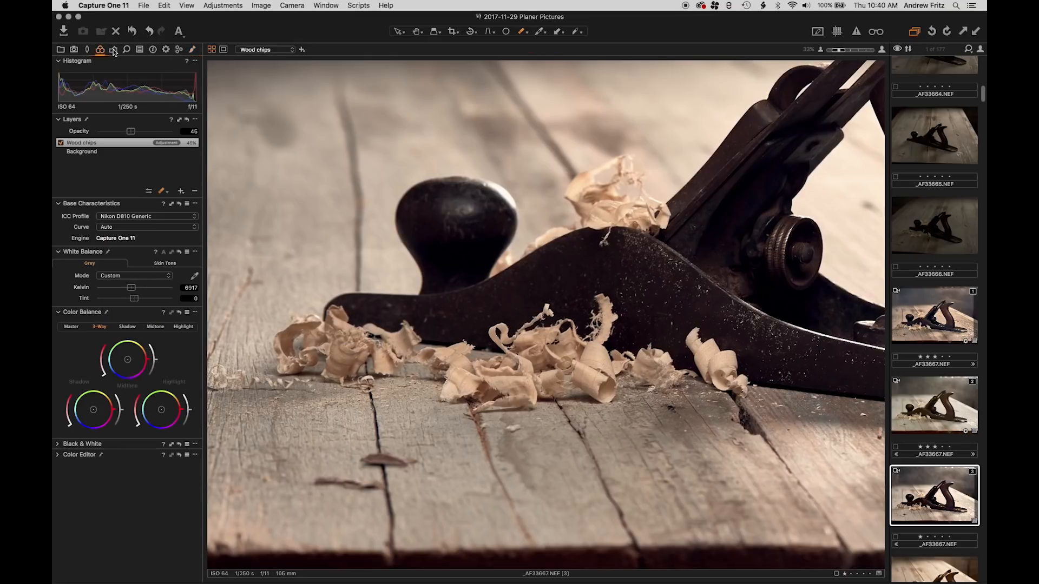
pyautogui.click(114, 50)
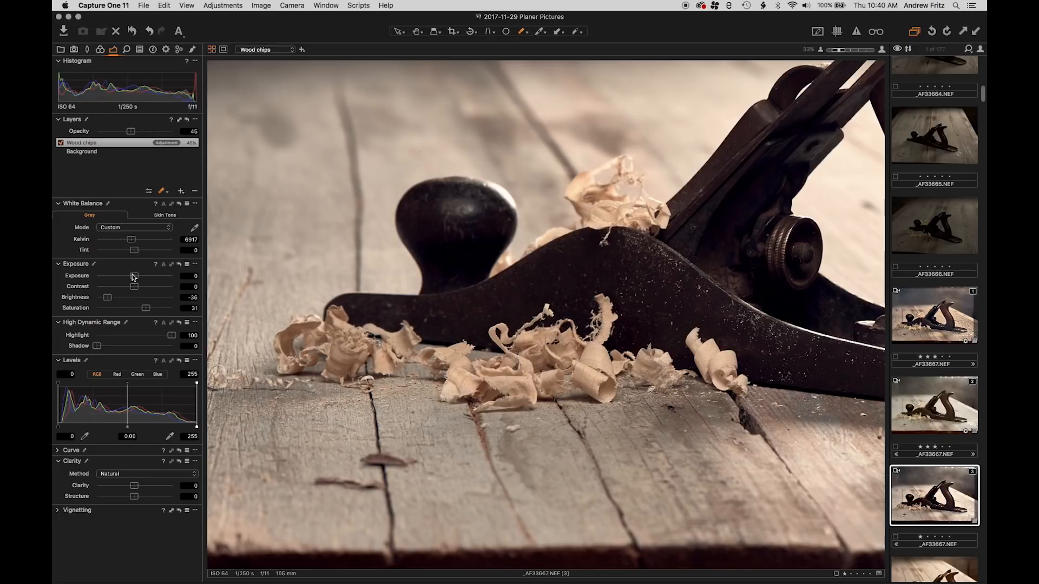
# Try an exposure of 4 and a contrast of 50 on the Wood chips layer, and reset both values
pyautogui.moveTo(133, 277); pyautogui.dragTo(172, 276)
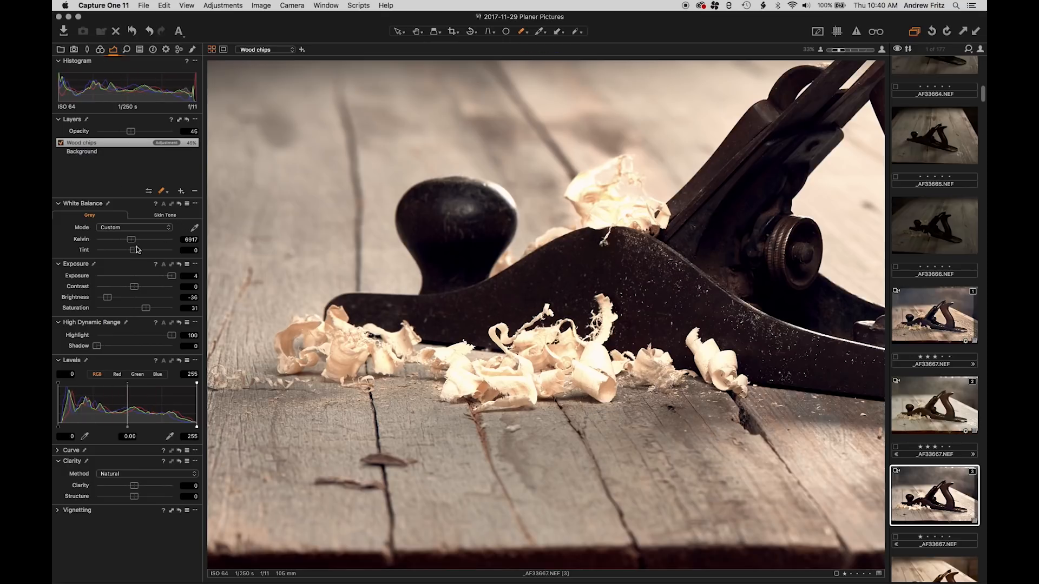
pyautogui.moveTo(133, 287); pyautogui.dragTo(229, 298)
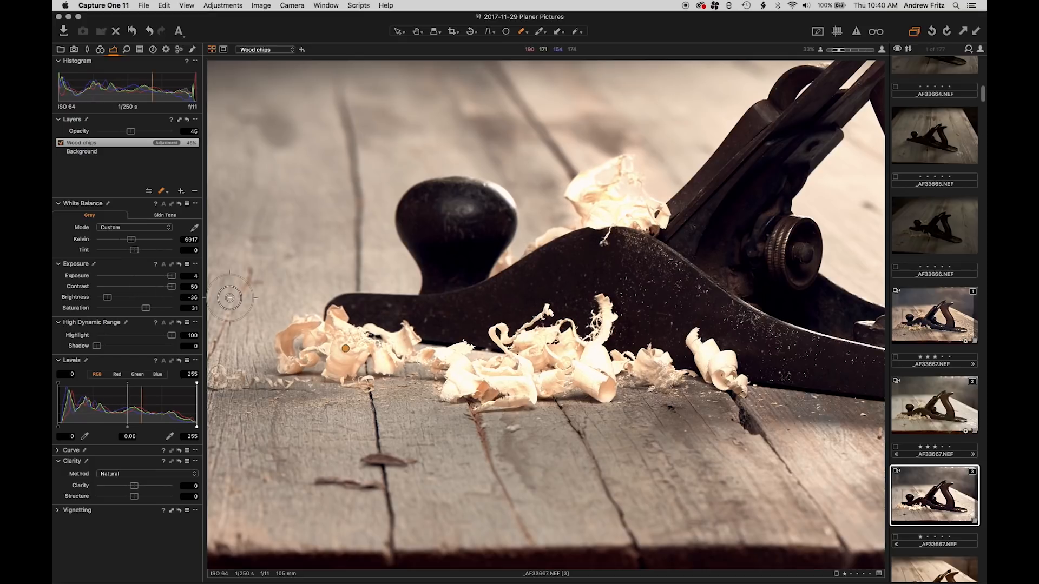
pyautogui.doubleClick(171, 275)
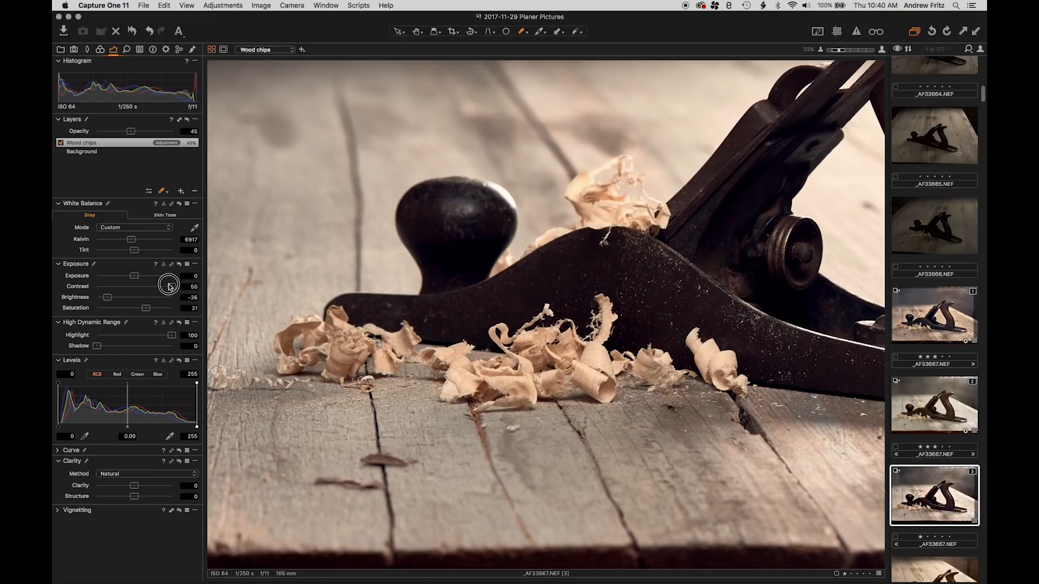
pyautogui.doubleClick(168, 287)
# Try raising the Wood chips layer's exposure to 4 while comparing the photo with its grayscale mask, and reset the exposure
pyautogui.moveTo(134, 276); pyautogui.dragTo(145, 277)
pyautogui.hotkey('alt', 'm')
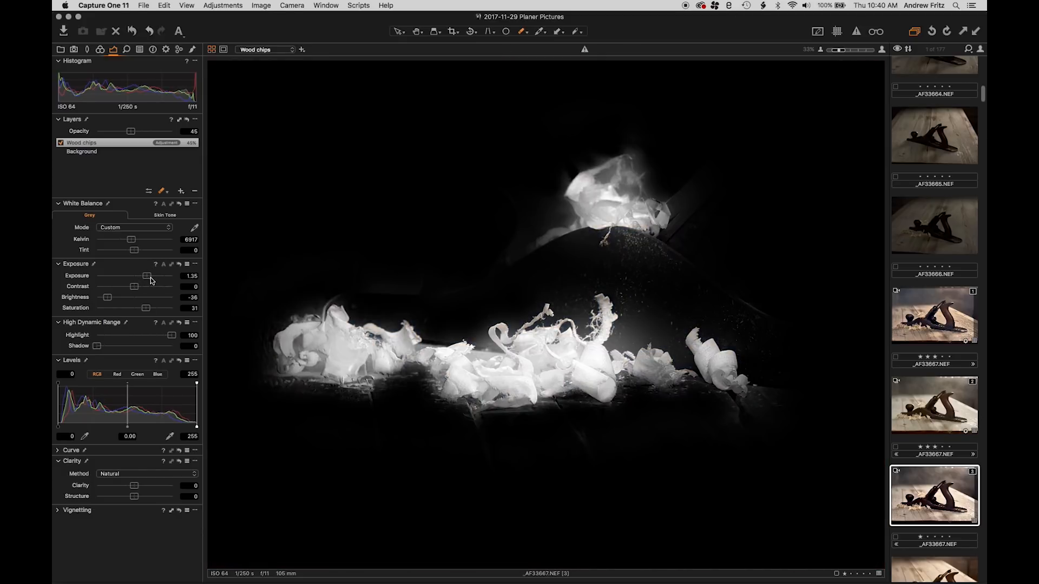
pyautogui.moveTo(147, 277); pyautogui.dragTo(172, 276)
pyautogui.hotkey('alt', 'm')
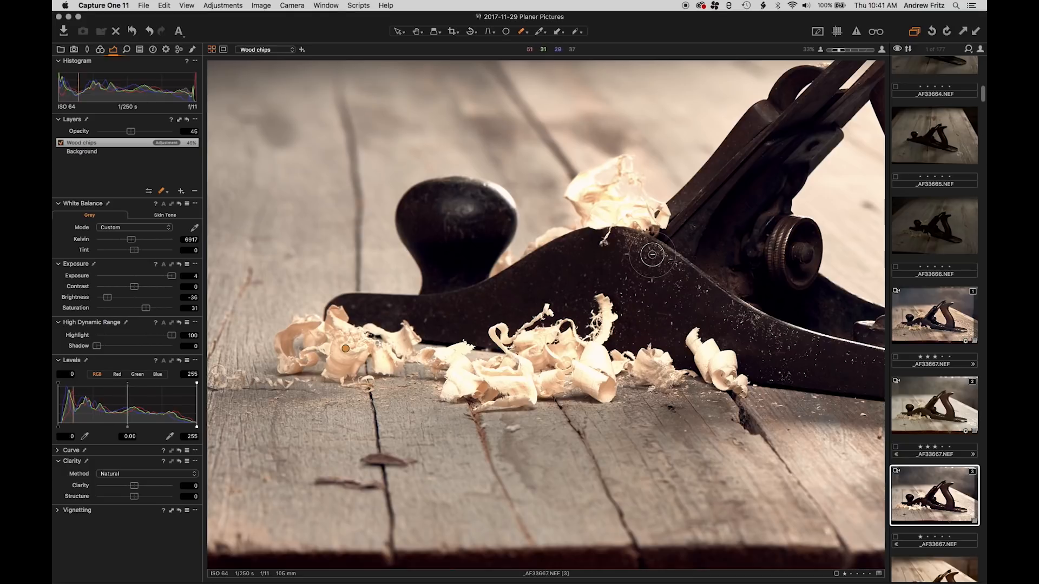
pyautogui.press('m')
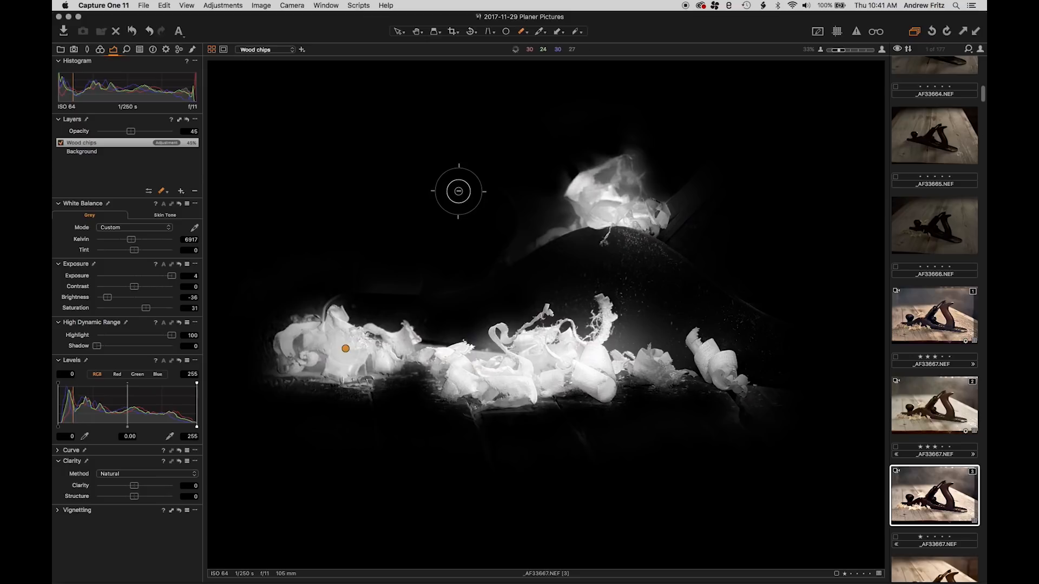
pyautogui.press('m')
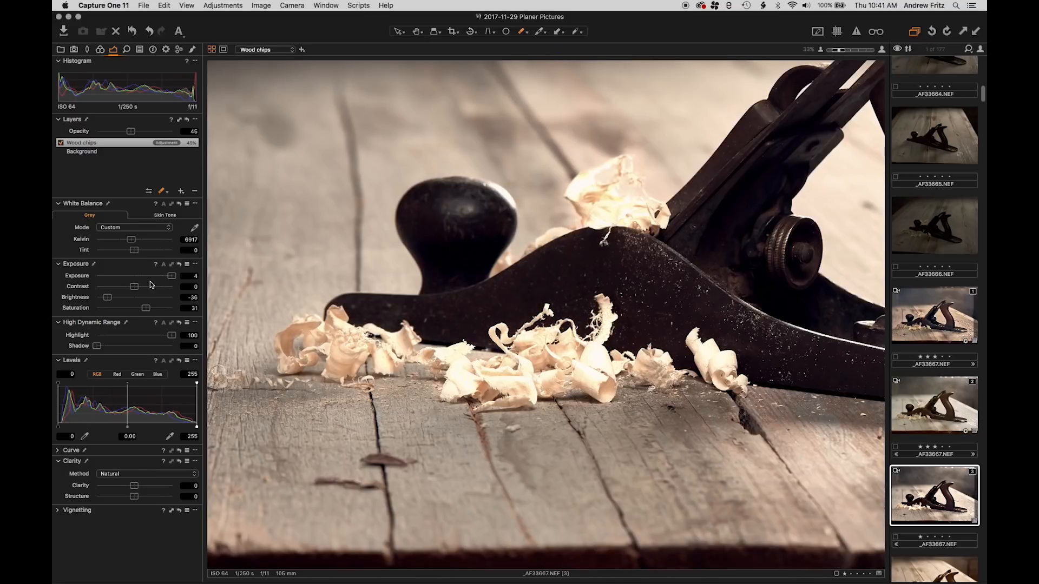
pyautogui.doubleClick(171, 276)
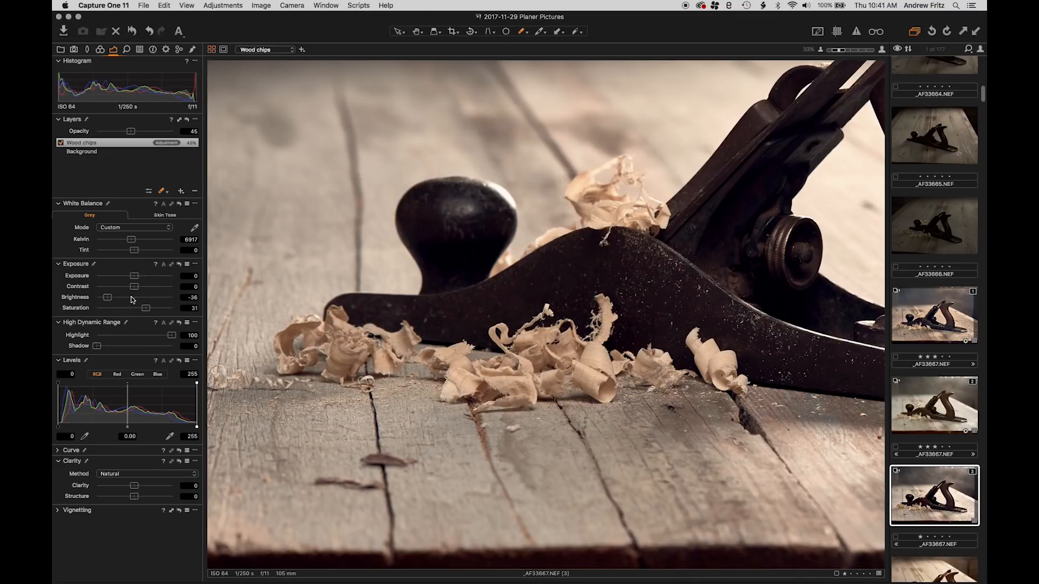
# Set the Wood chips layer's brightness to -17, its clarity to 23 and its structure to 30
pyautogui.moveTo(134, 275); pyautogui.dragTo(109, 298)
pyautogui.doubleClick(147, 275)
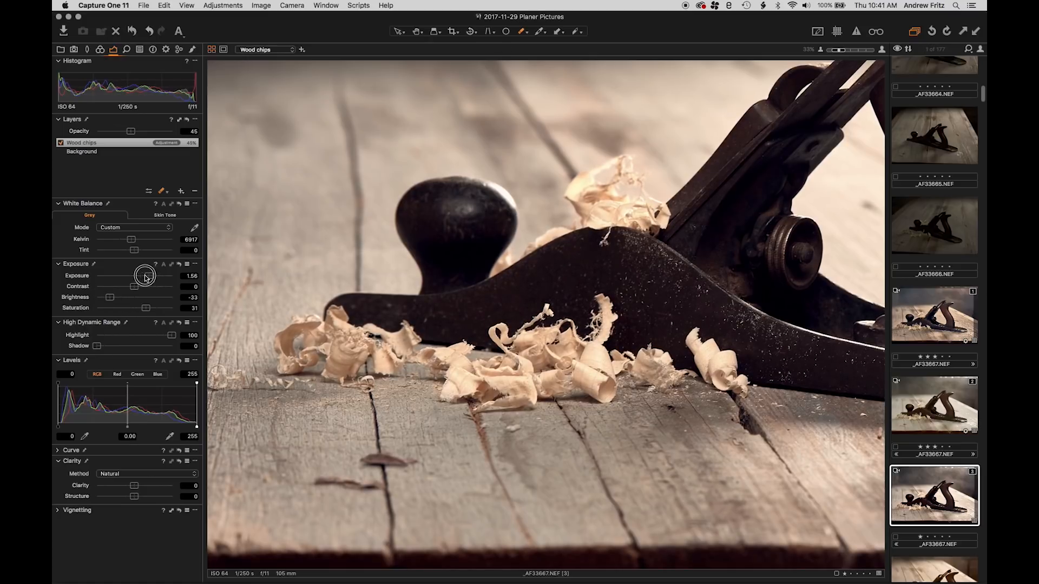
pyautogui.moveTo(109, 297); pyautogui.dragTo(122, 297)
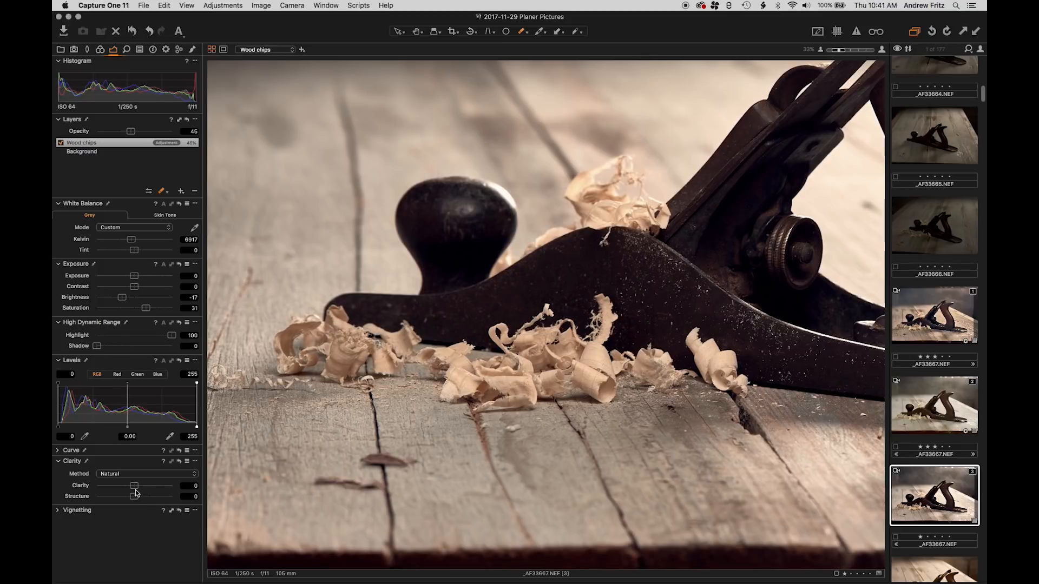
pyautogui.moveTo(134, 486)
pyautogui.mouseDown()
pyautogui.moveTo(207, 492)
pyautogui.moveTo(138, 486)
pyautogui.moveTo(135, 496)
pyautogui.moveTo(143, 486)
pyautogui.mouseUp()
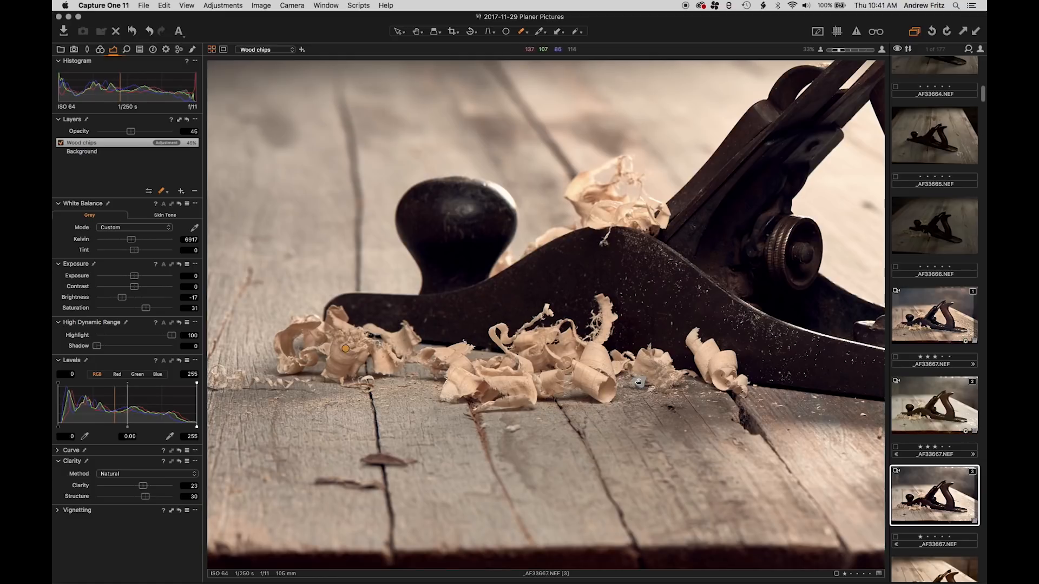
pyautogui.scroll(-3, 612, 330)
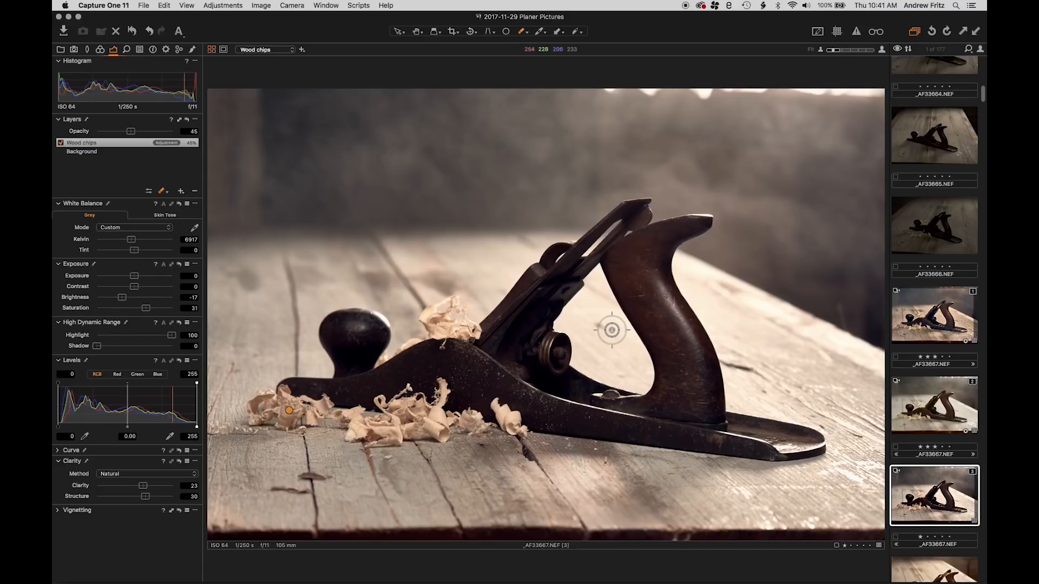